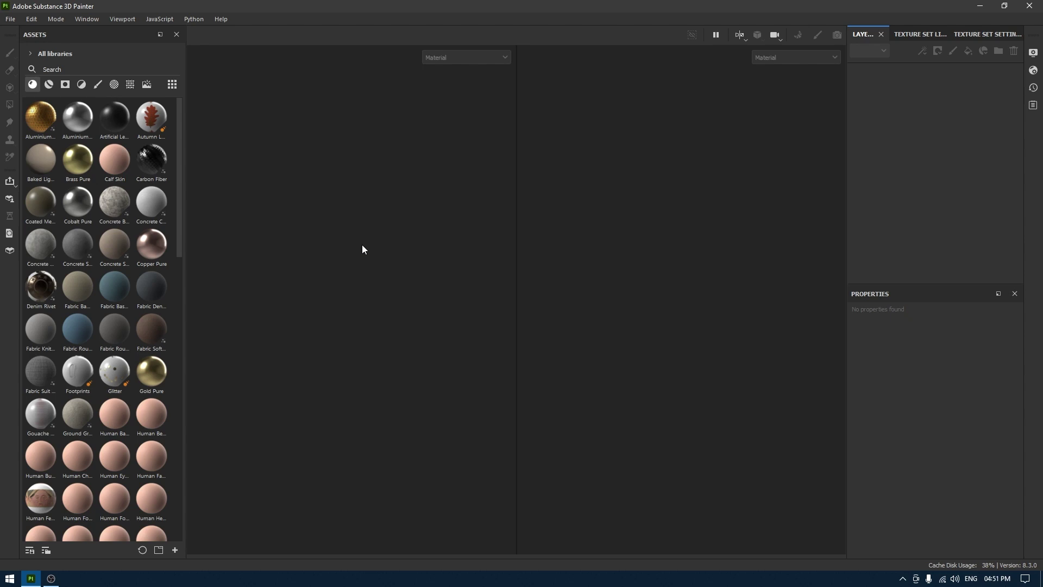
Start a 2048-resolution project with OpenGL normal maps from the TowerOBJ.obj mesh
key("ctrl+n")
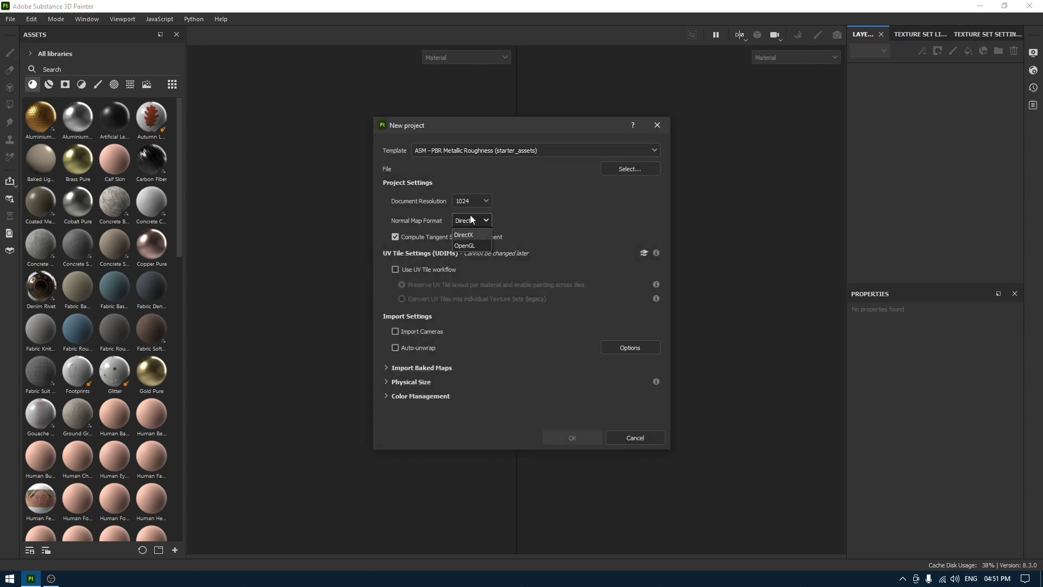
left_click(471, 199)
left_click(468, 253)
left_click(469, 217)
left_click(468, 247)
left_click(617, 169)
double_click(575, 234)
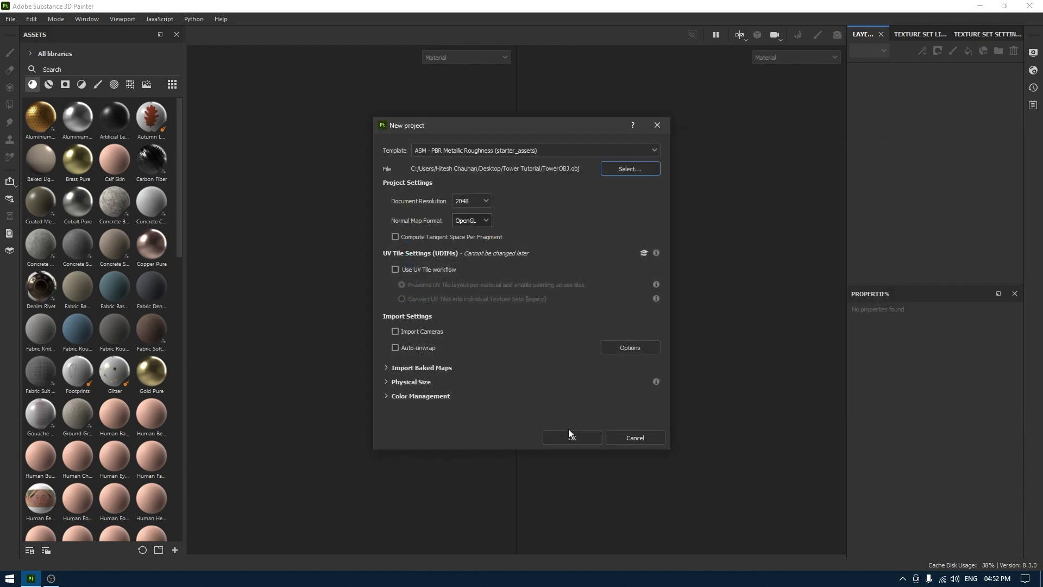
left_click(569, 434)
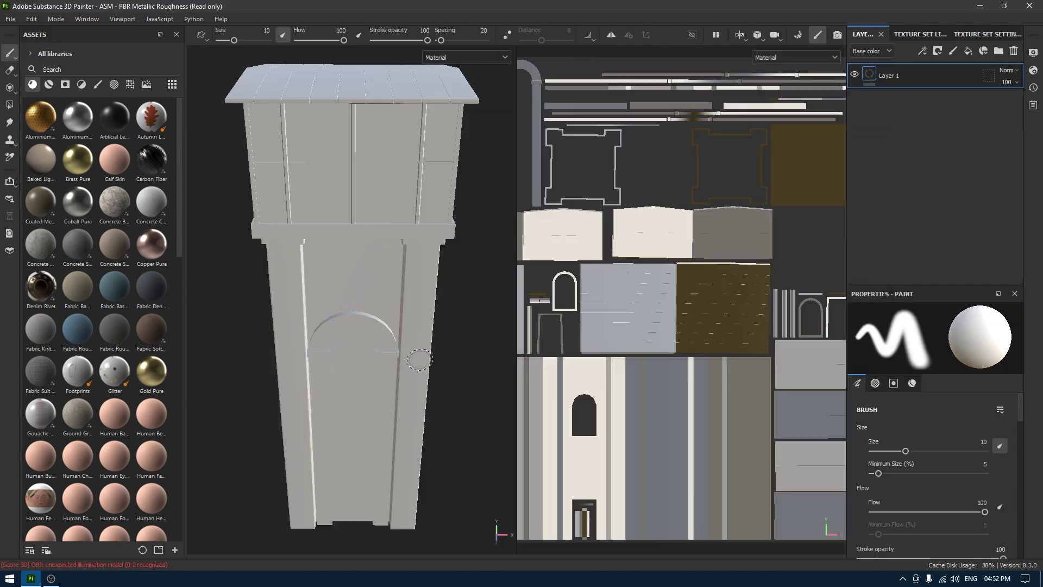
Switch the viewport to 3D only and frame the tower
scroll(419, 359, "down", 2)
left_click_drag(400, 317, 402, 261, "alt")
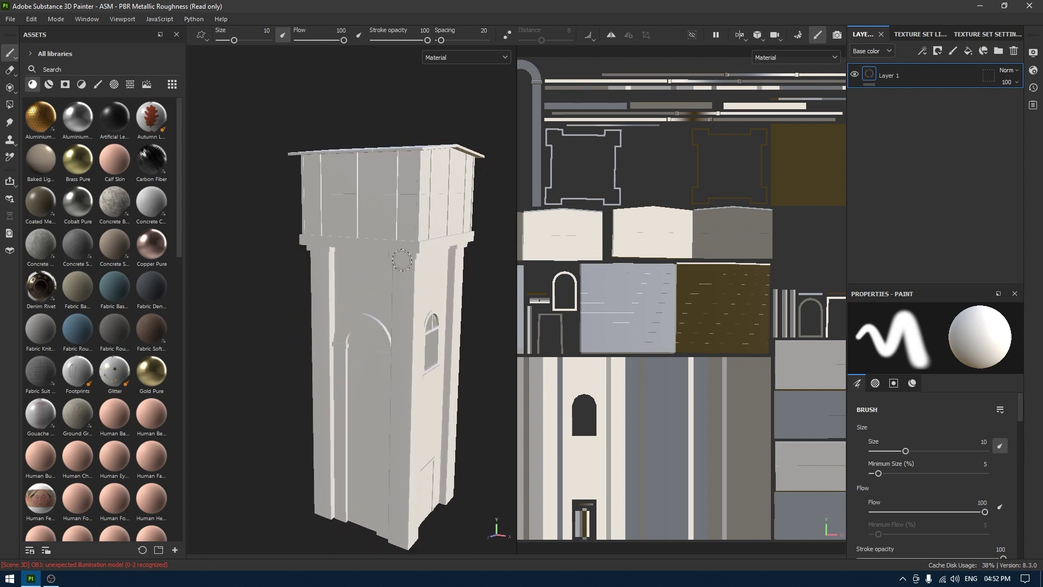
left_click(744, 42)
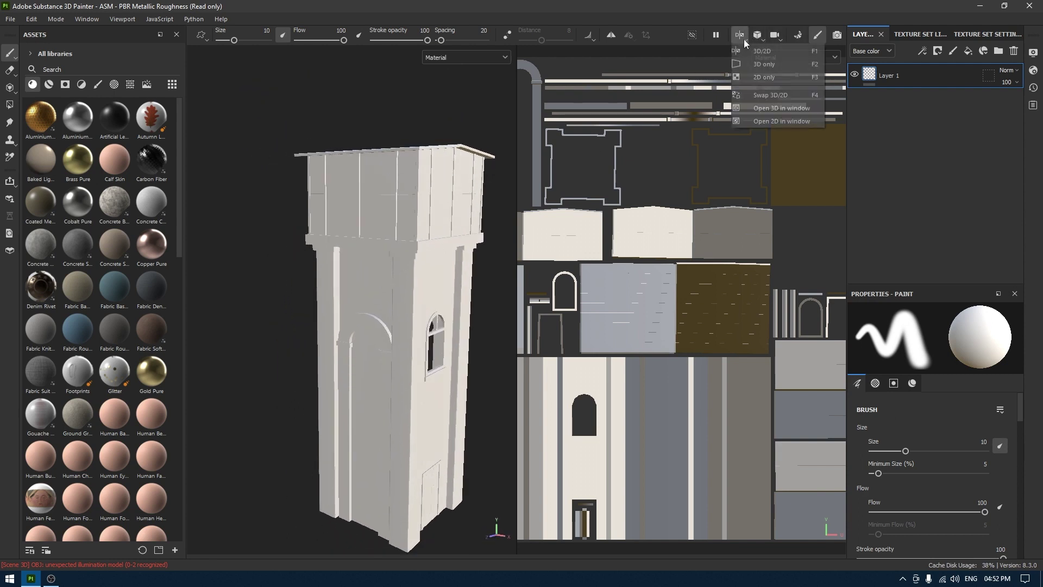
left_click(764, 64)
scroll(531, 235, "down", 1)
left_click_drag(531, 235, 497, 269, "alt")
middle_click_drag(497, 269, 530, 290, "alt")
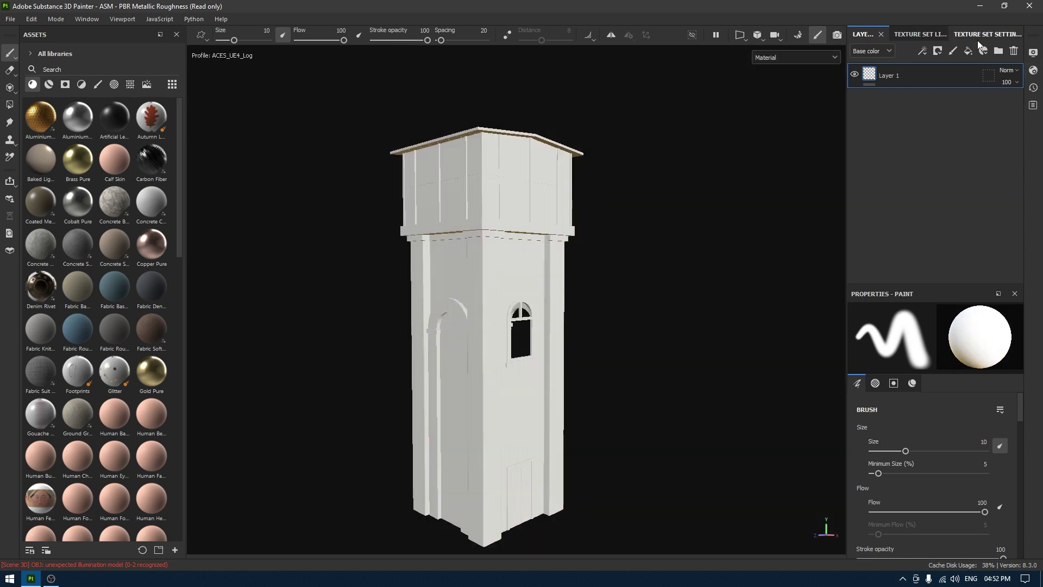
Add an Ambient occlusion channel to the texture set in Texture Set Settings
left_click(977, 42)
scroll(977, 180, "down", 5)
scroll(976, 180, "up", 3)
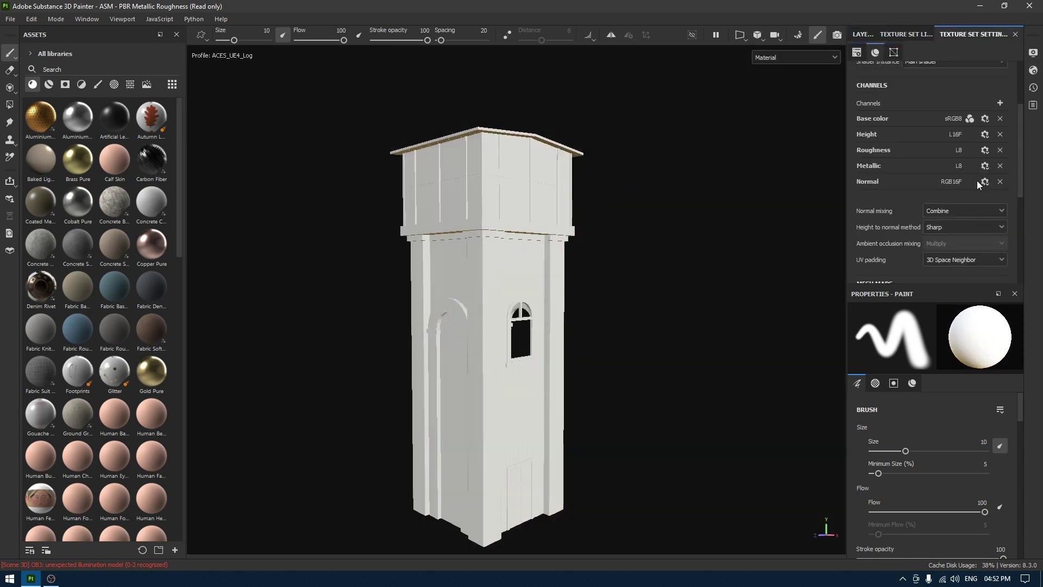
scroll(976, 125, "up", 1)
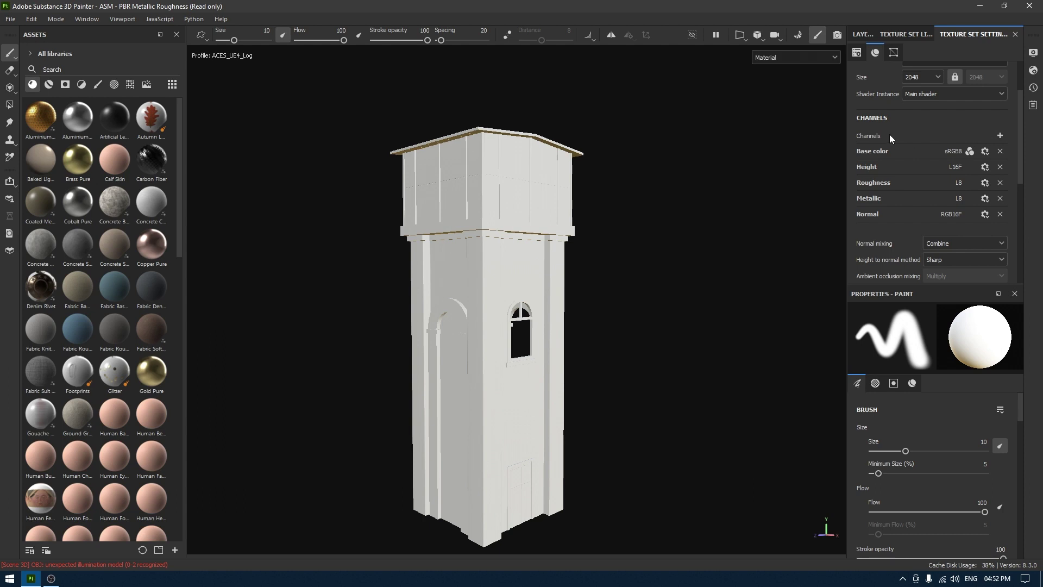
left_click(1001, 136)
left_click(996, 149)
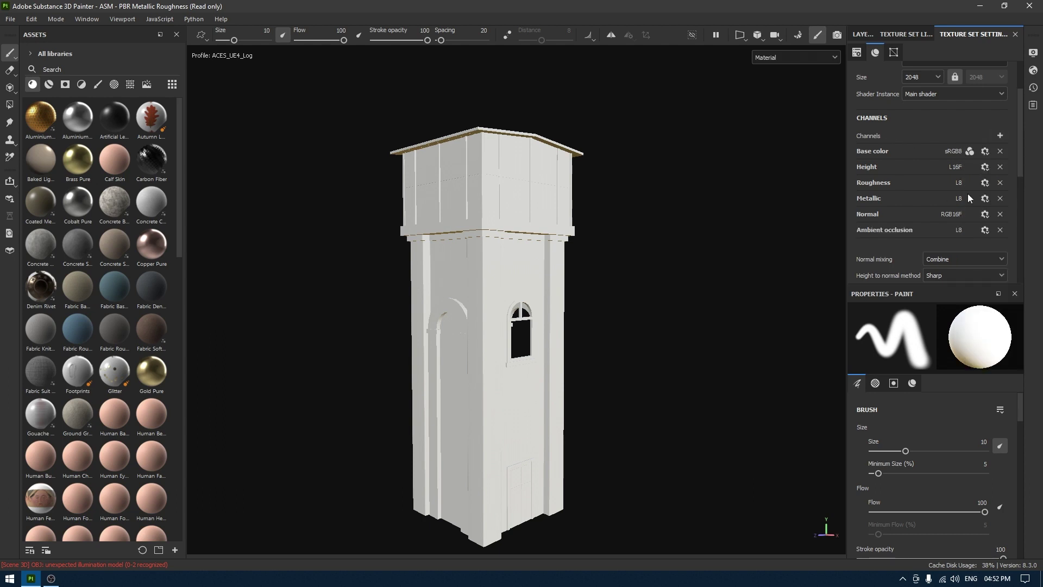
scroll(967, 200, "down", 4)
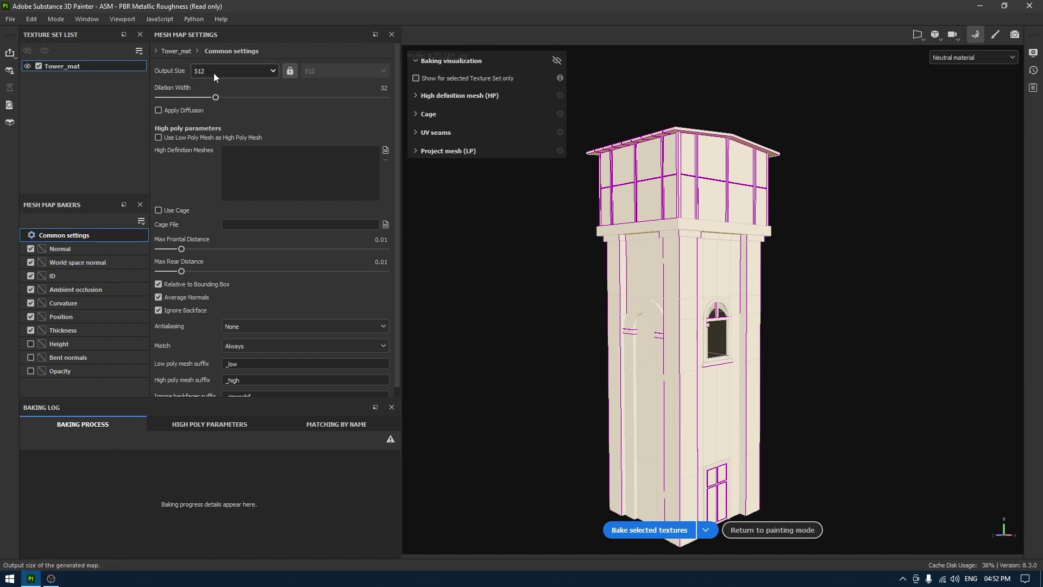
Bake mesh maps at 2048 with Supersampling 4x, skipping ID and Thickness, then return to painting
left_click(213, 73)
left_click(214, 151)
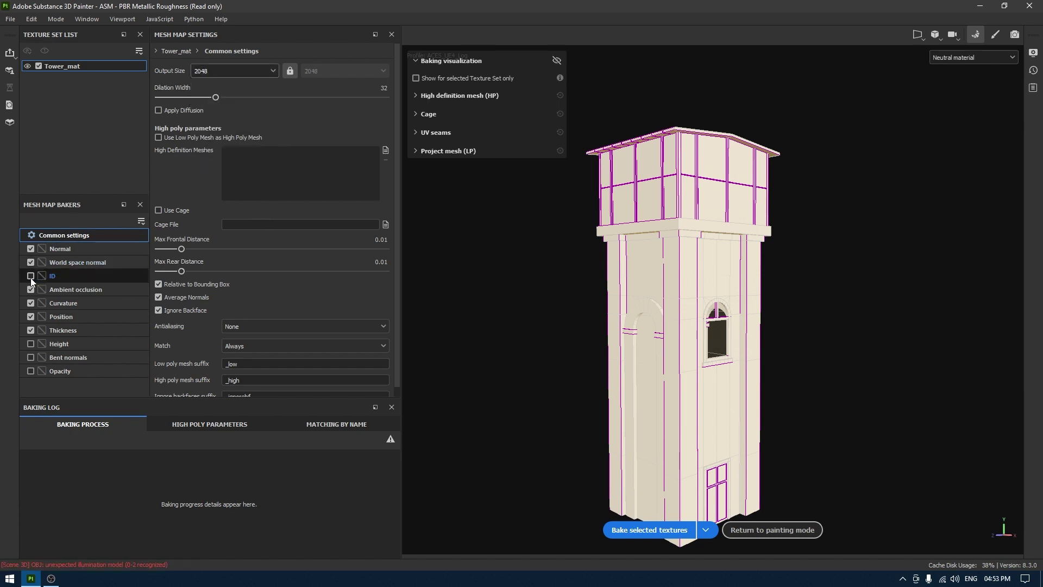
left_click(31, 330)
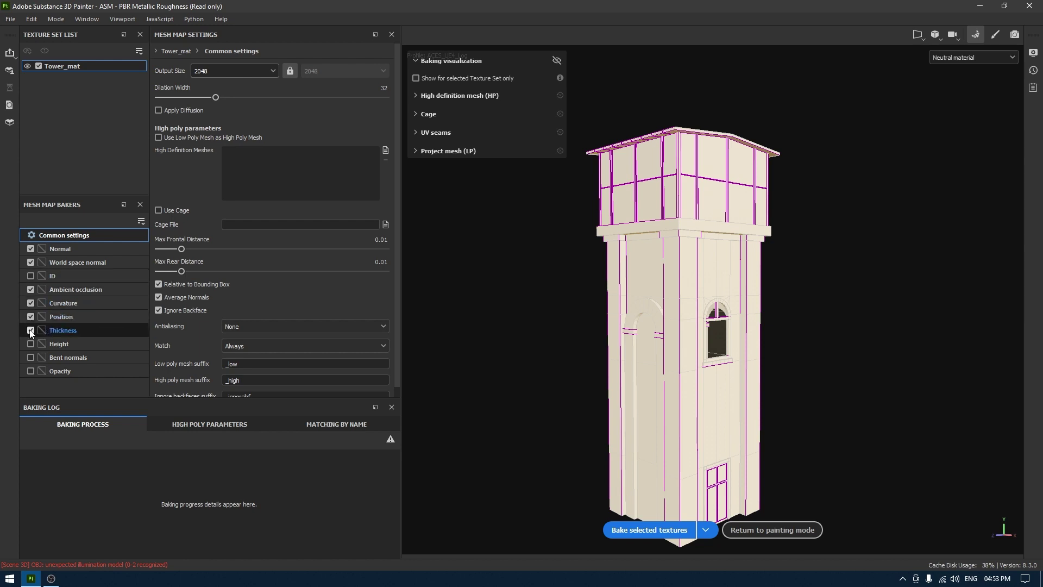
left_click(262, 326)
left_click(257, 352)
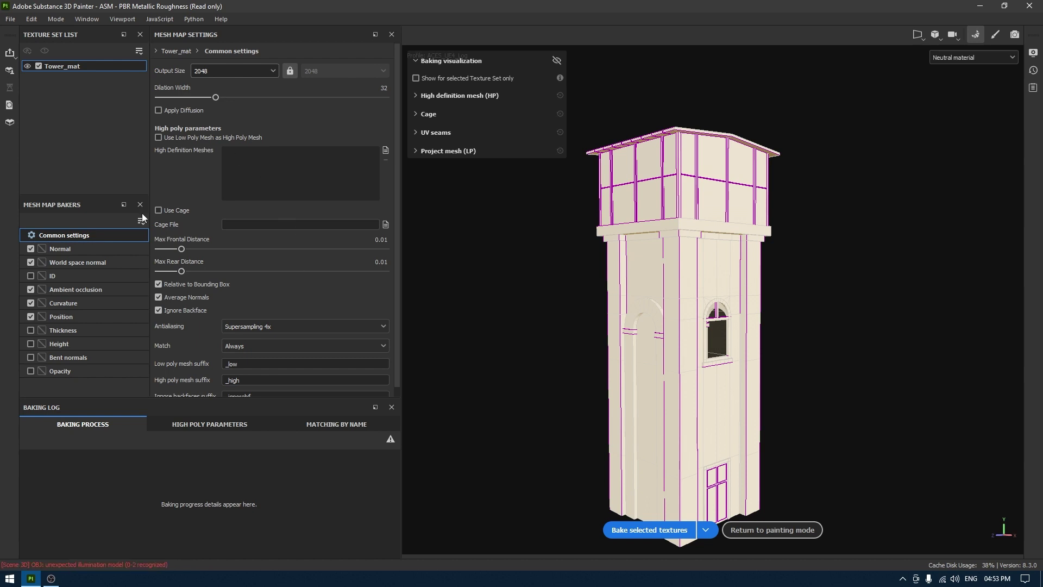
left_click(649, 530)
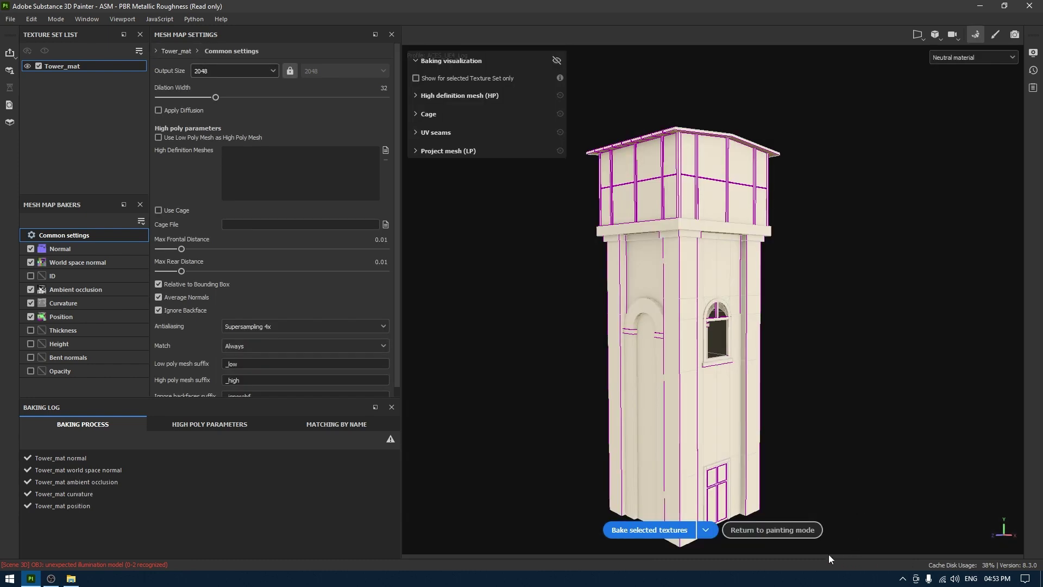
left_click(772, 526)
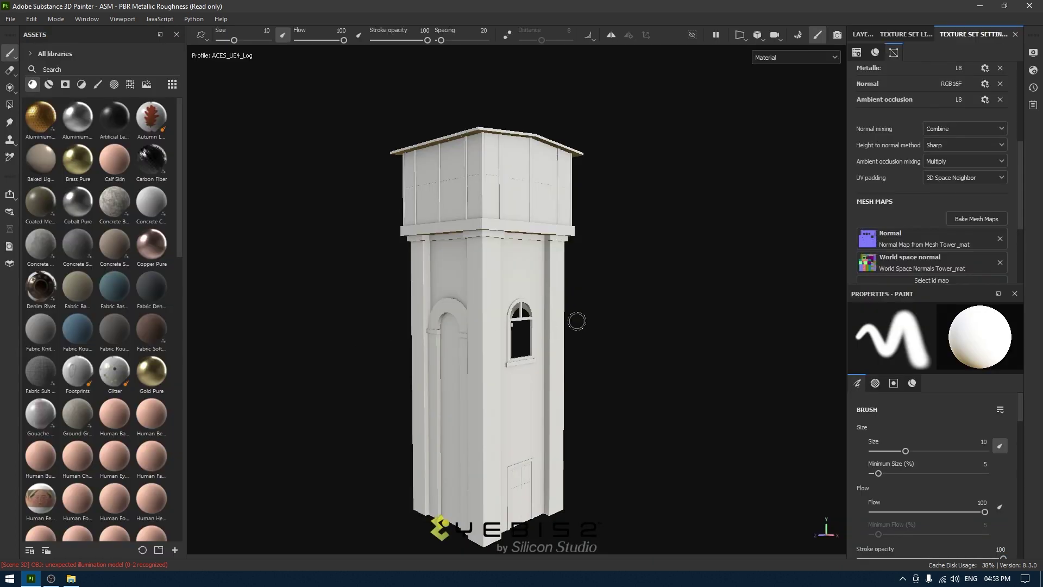
Replace Layer 1 with a fill layer set to Metallic 1 and Roughness 0.502
left_click_drag(573, 321, 592, 352, "alt")
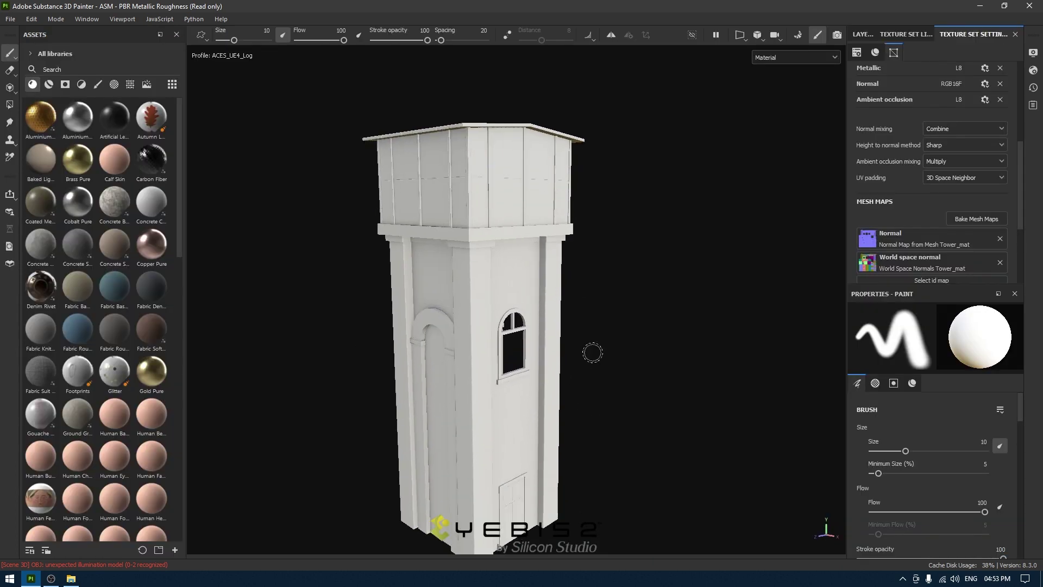
left_click(863, 34)
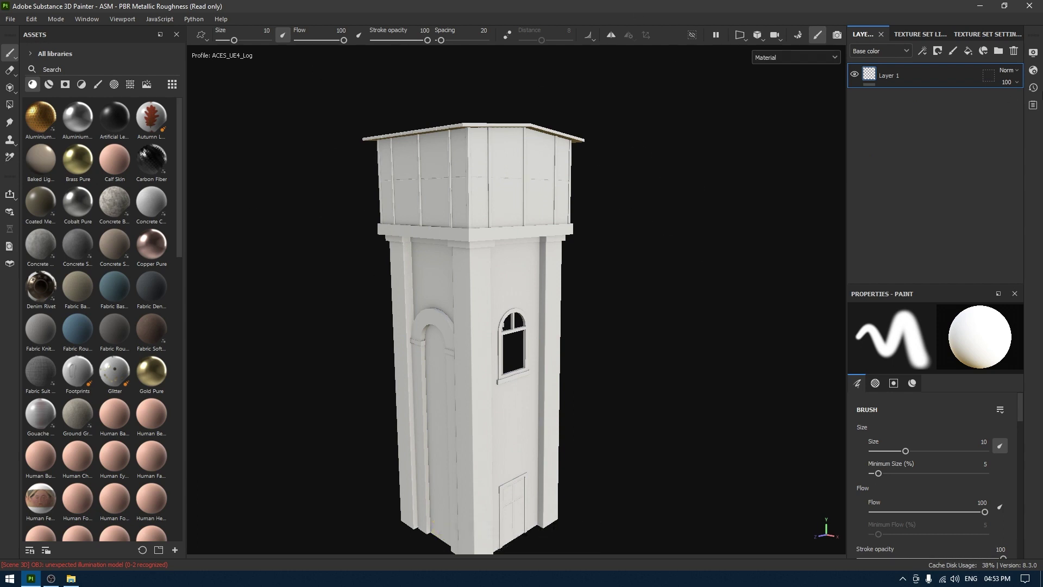
left_click(1014, 51)
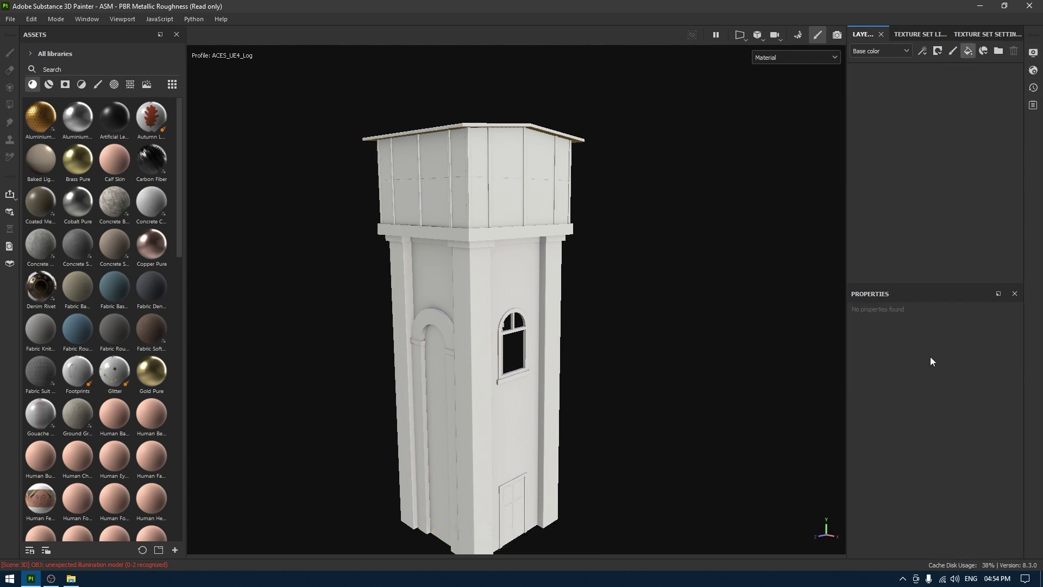
scroll(932, 428, "down", 5)
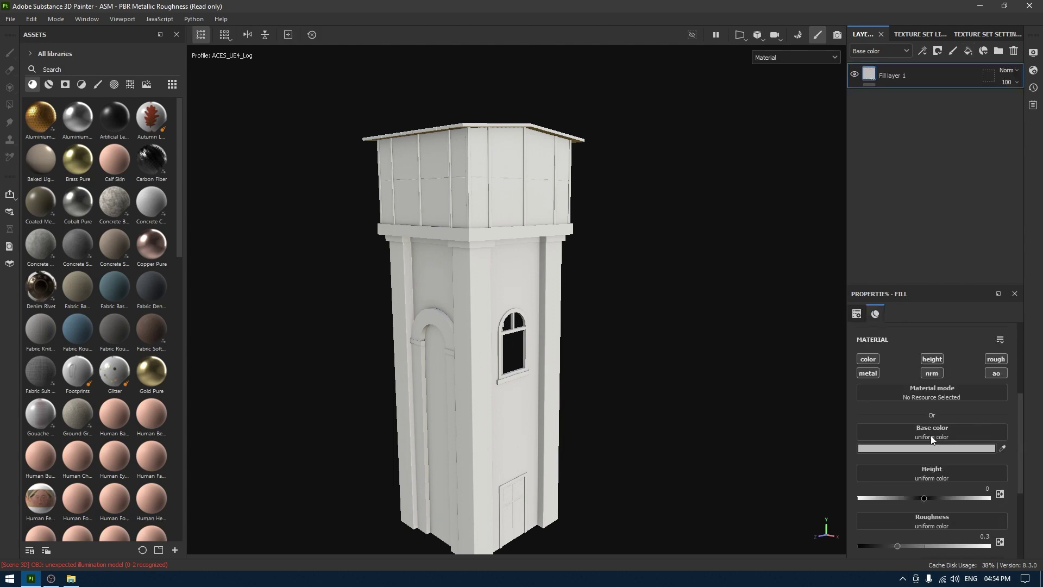
scroll(929, 443, "down", 3)
scroll(947, 461, "up", 1)
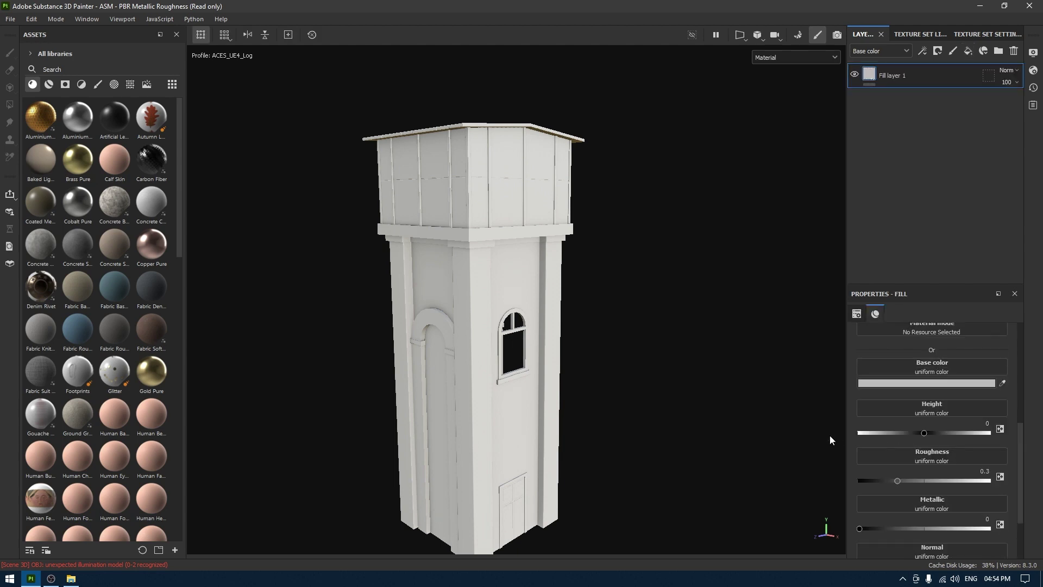
scroll(921, 498, "down", 1)
left_click_drag(882, 496, 987, 496)
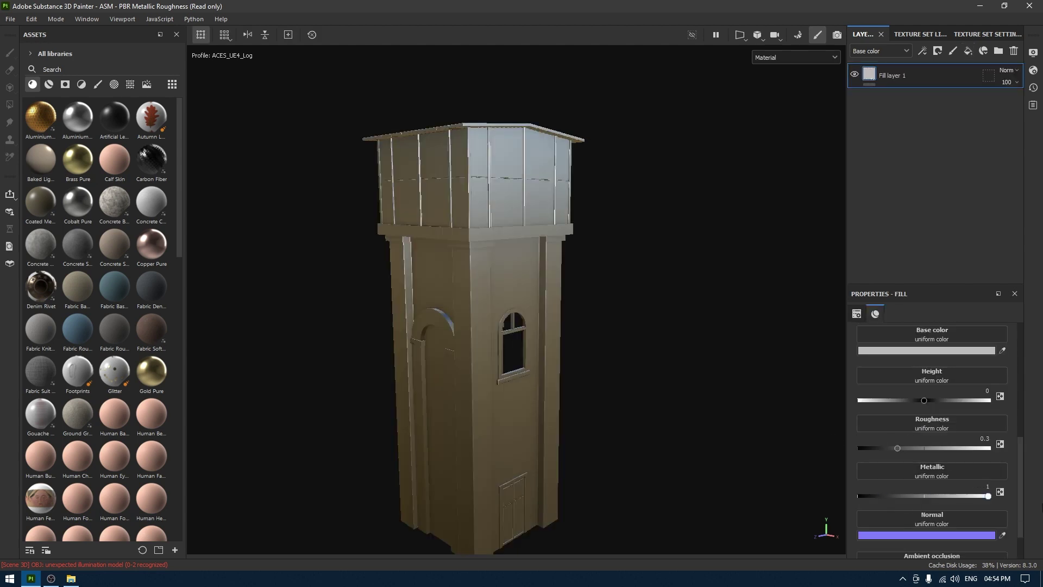
right_click_drag(514, 257, 524, 375, "alt")
middle_click_drag(510, 202, 533, 266, "alt")
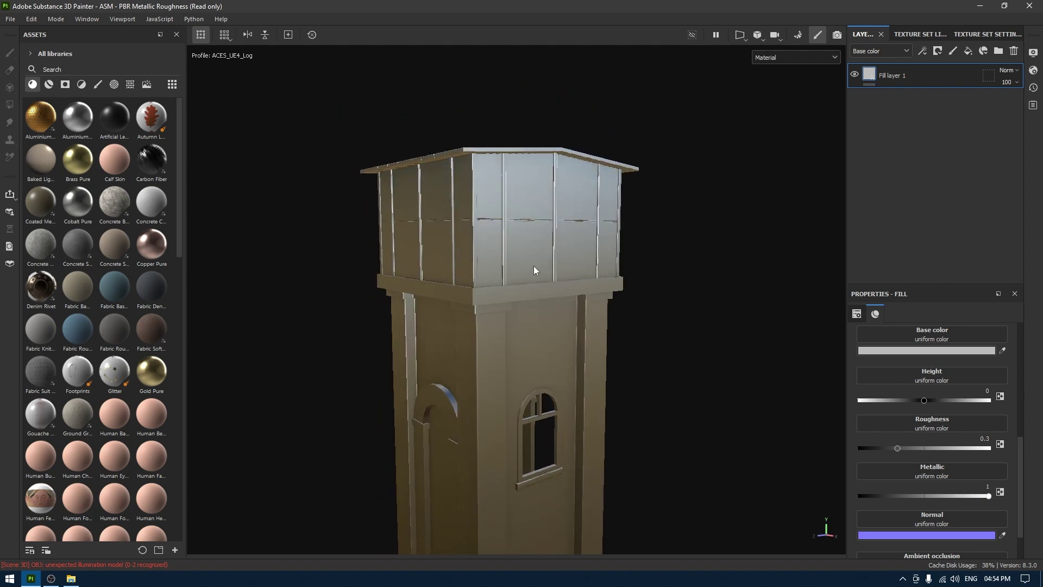
right_click_drag(533, 266, 567, 375, "alt")
middle_click_drag(568, 363, 593, 452, "alt")
left_click_drag(580, 271, 576, 335, "alt")
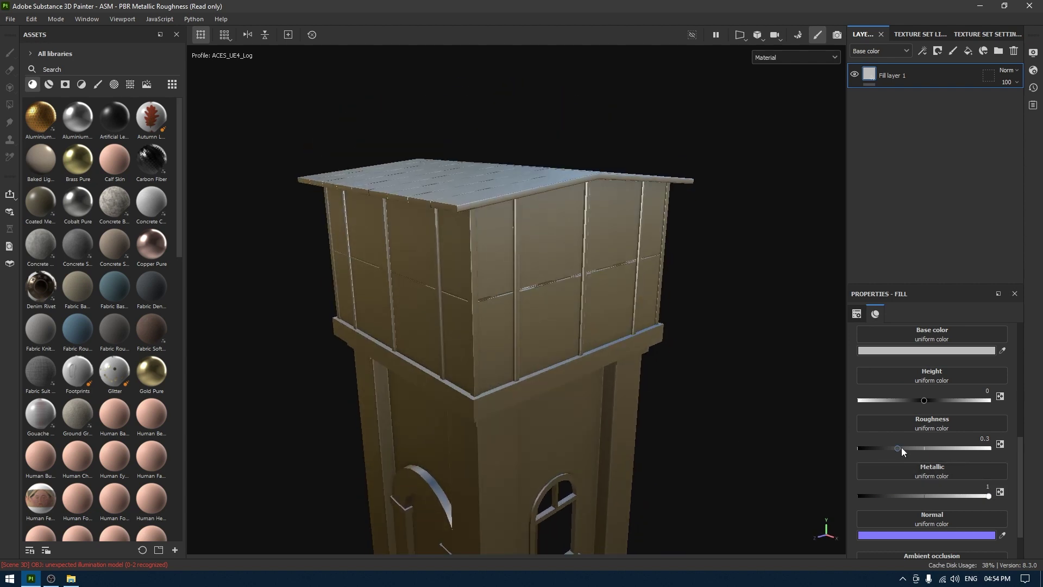
left_click_drag(901, 448, 924, 447)
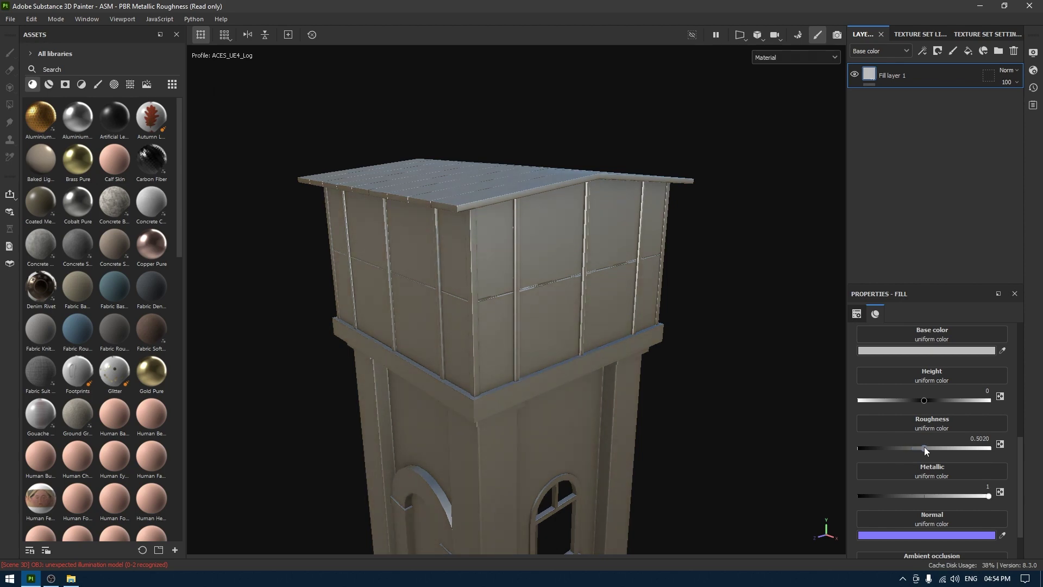
Set the fill layer's base colour to a dark neutral grey
left_click_drag(589, 380, 551, 293, "alt")
right_click_drag(552, 293, 694, 522, "alt")
left_click_drag(693, 521, 642, 512, "alt")
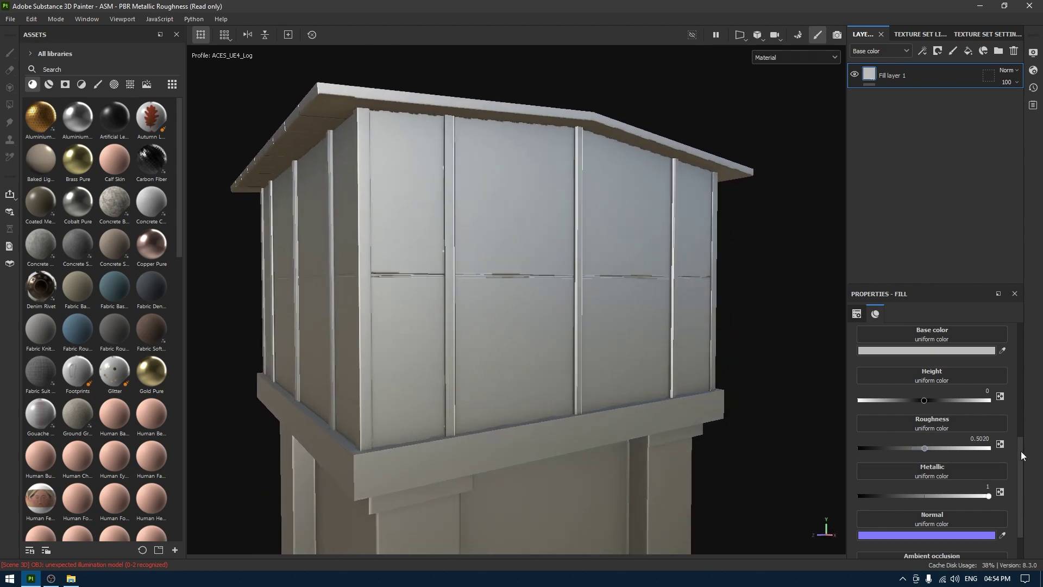
left_click(926, 351)
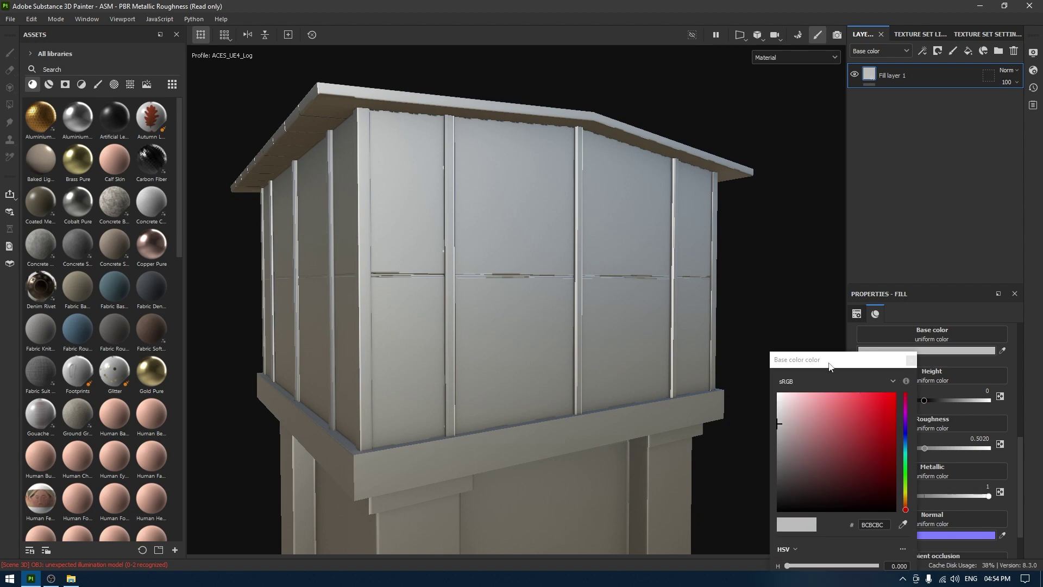
left_click_drag(828, 363, 841, 225)
left_click(854, 456)
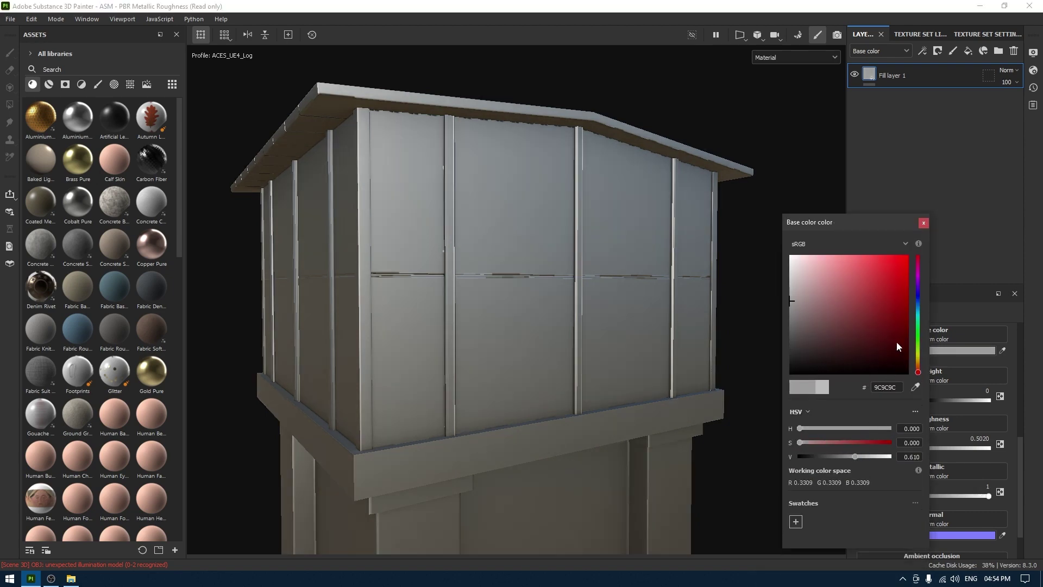
left_click(918, 363)
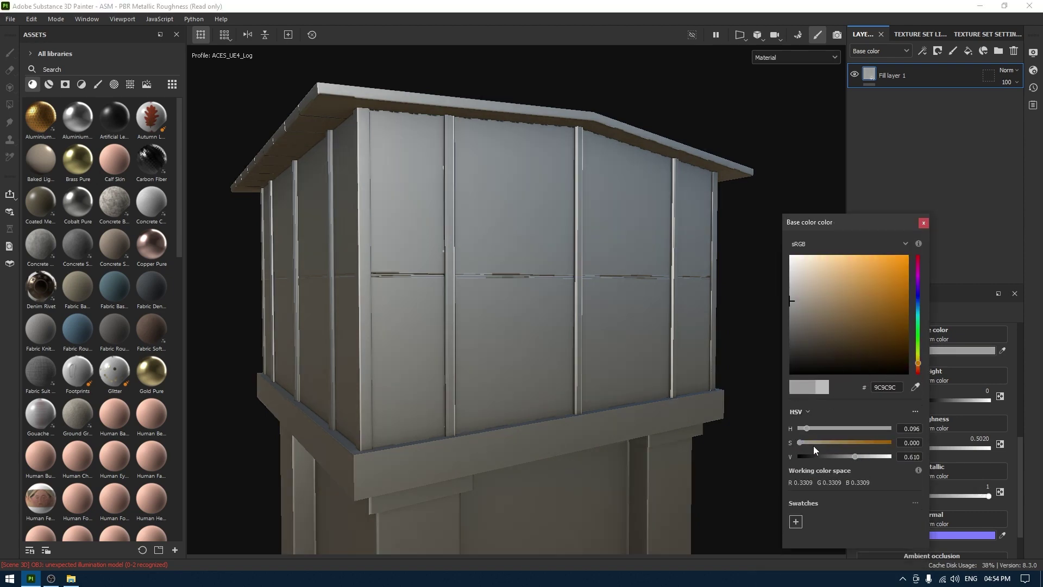
left_click_drag(808, 442, 803, 442)
left_click_drag(798, 334, 785, 314)
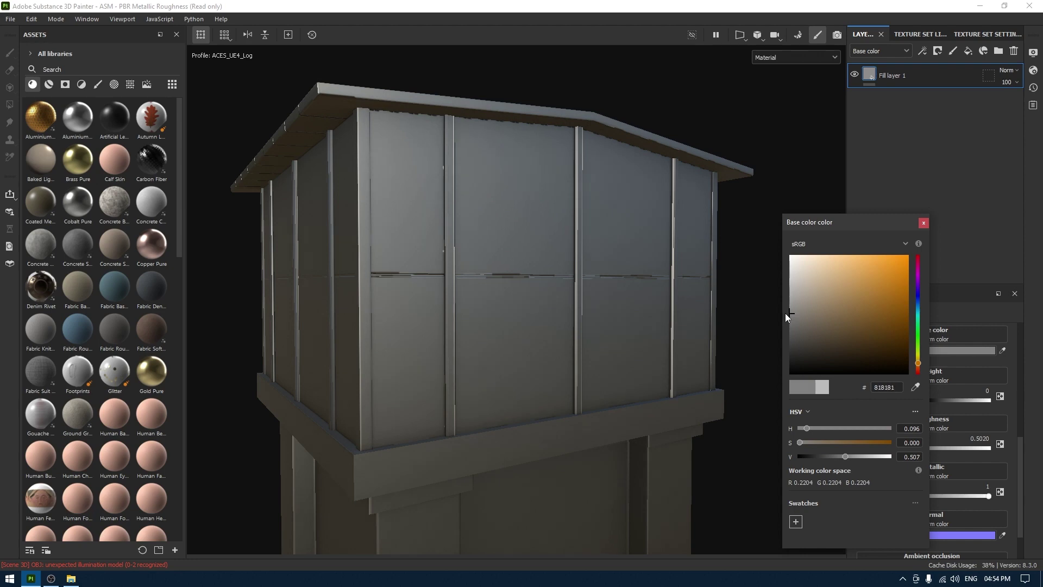
left_click(923, 222)
left_click_drag(581, 364, 534, 259, "alt")
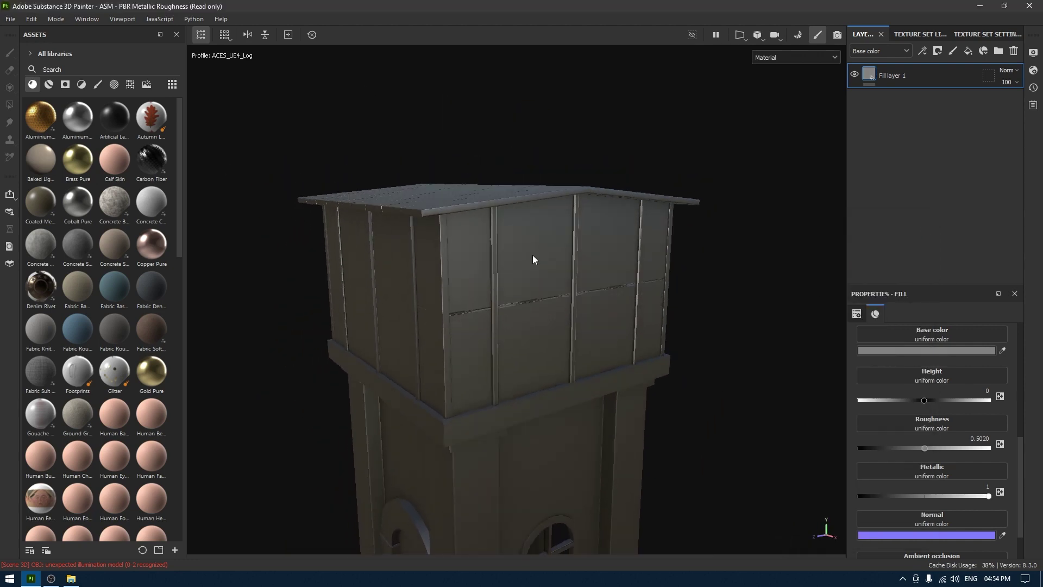
Rename the first fill layer to 'base'
double_click(903, 77)
type("base")
key("Return")
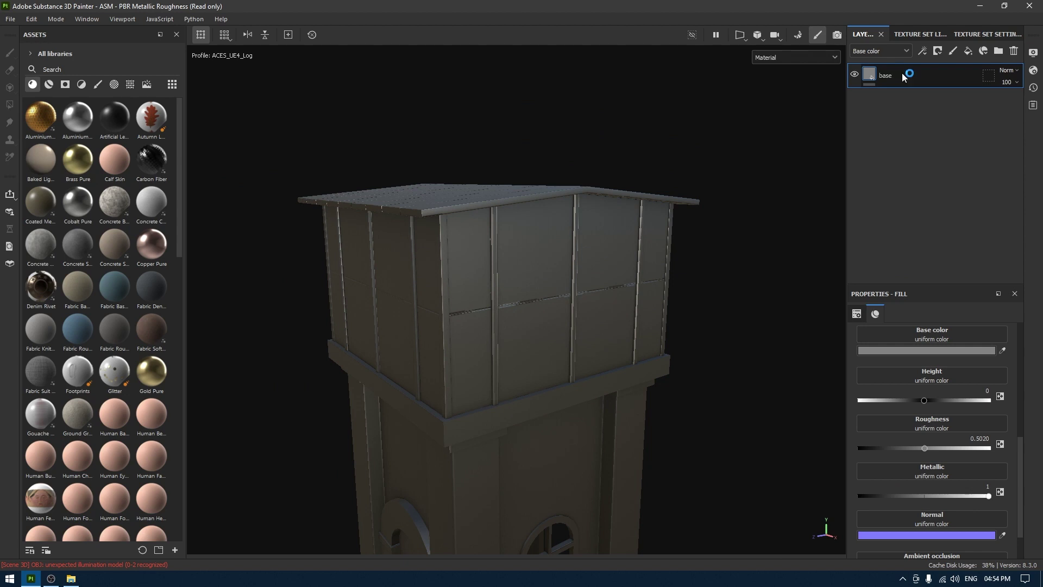
Add a new fill layer that affects only roughness, set to 0.3
left_click(968, 51)
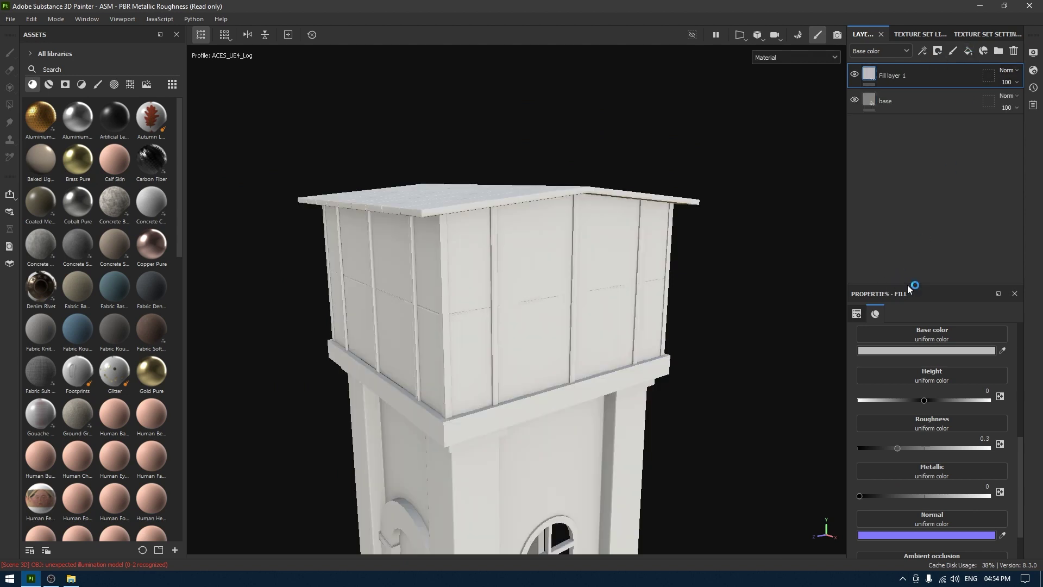
scroll(910, 380, "up", 3)
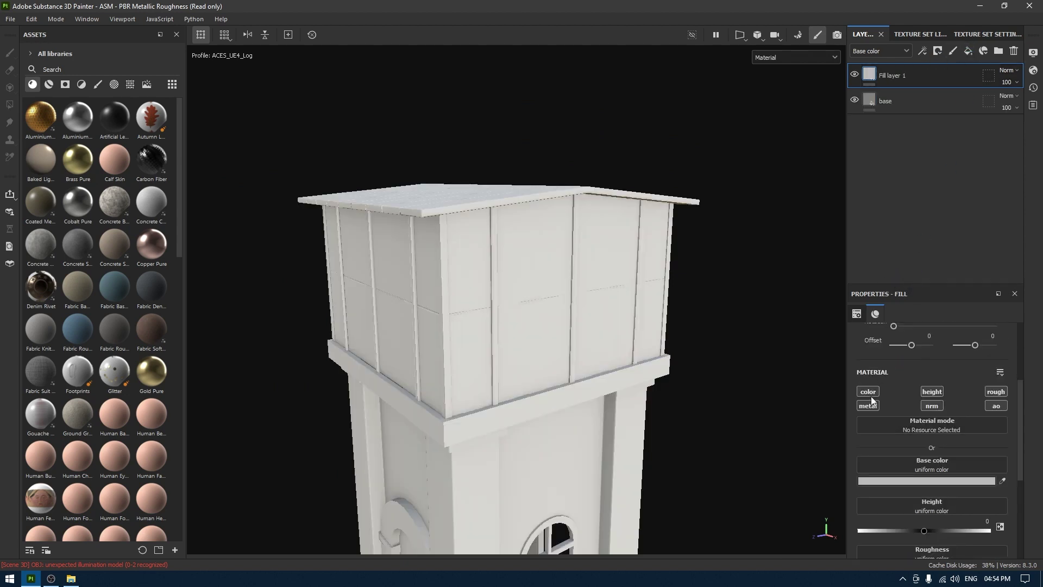
left_click(868, 392)
left_click(868, 406)
left_click(996, 392)
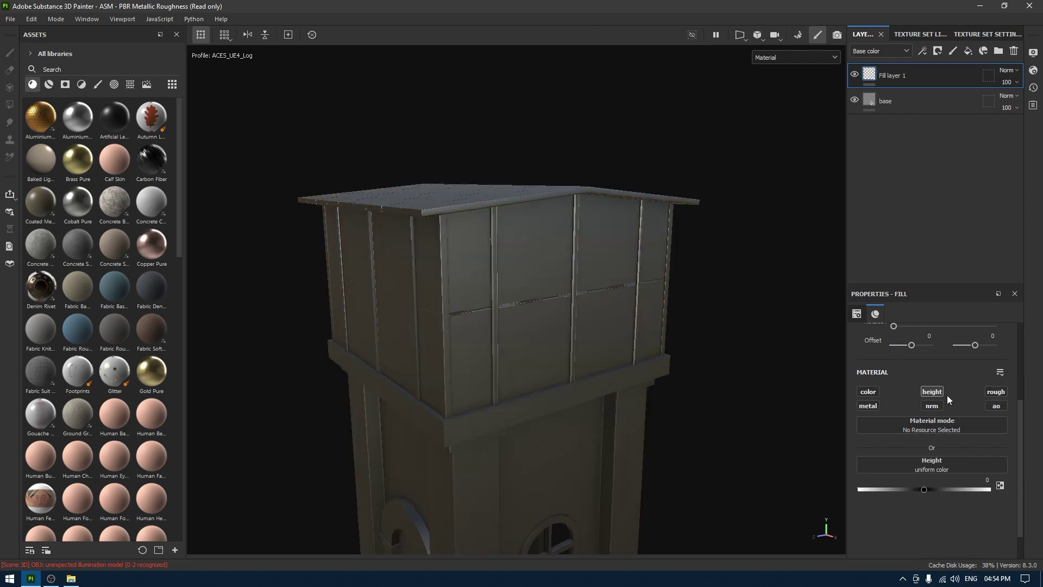
left_click(996, 391)
left_click(933, 392)
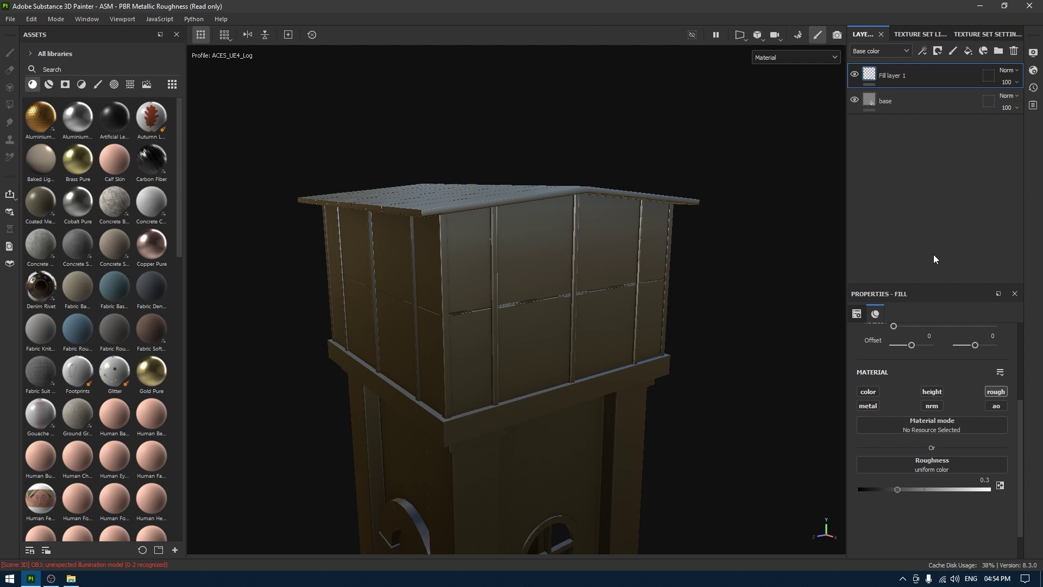
Rename the new fill layer to 'surface imperf.'
double_click(885, 77)
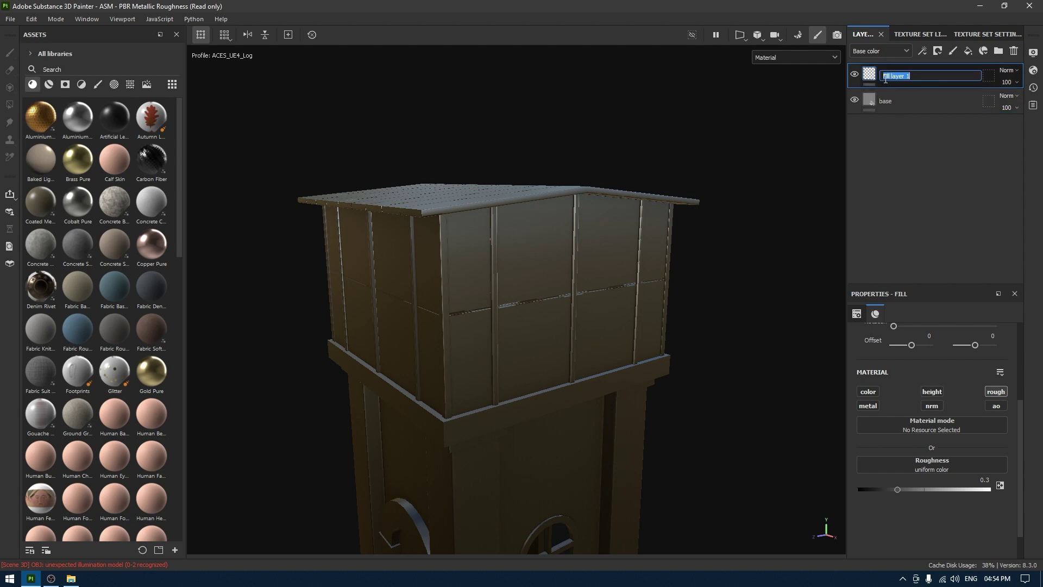
type("s")
type("urface imperf.")
key("Return")
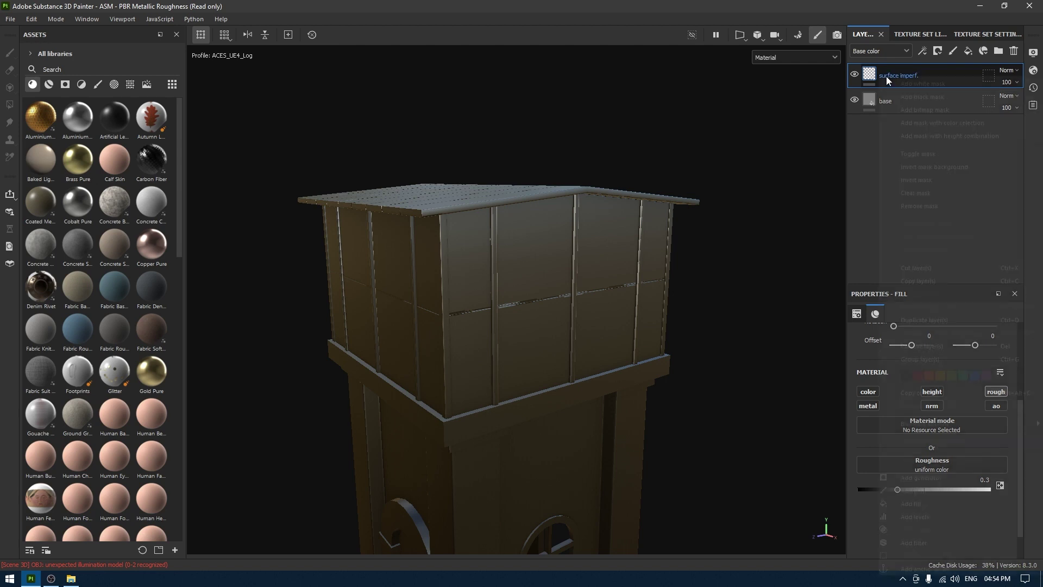
Give the surface imperf. layer a black mask containing a fill effect
right_click(885, 79)
left_click(918, 96)
right_click(909, 76)
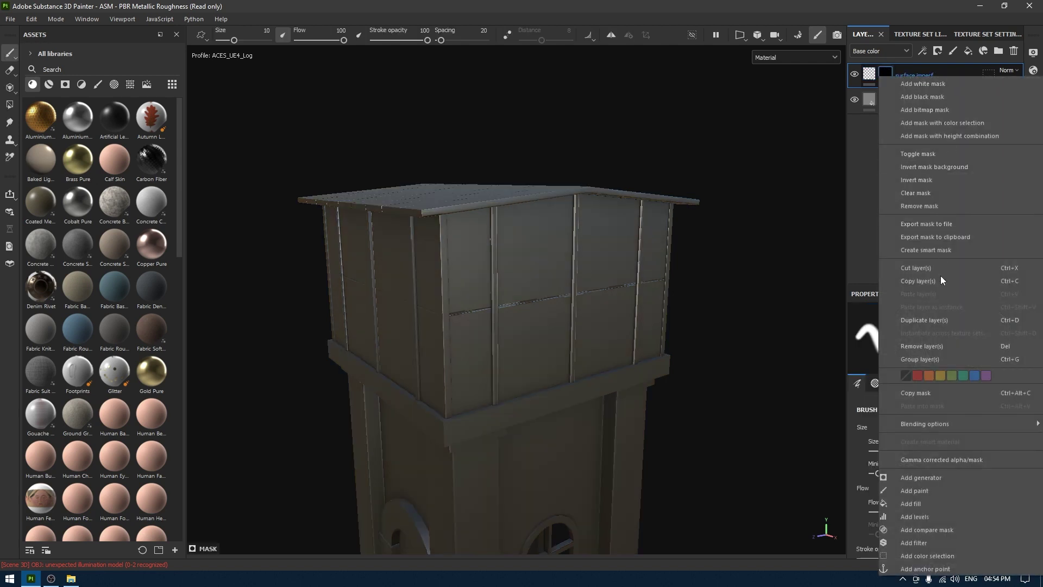
left_click(929, 502)
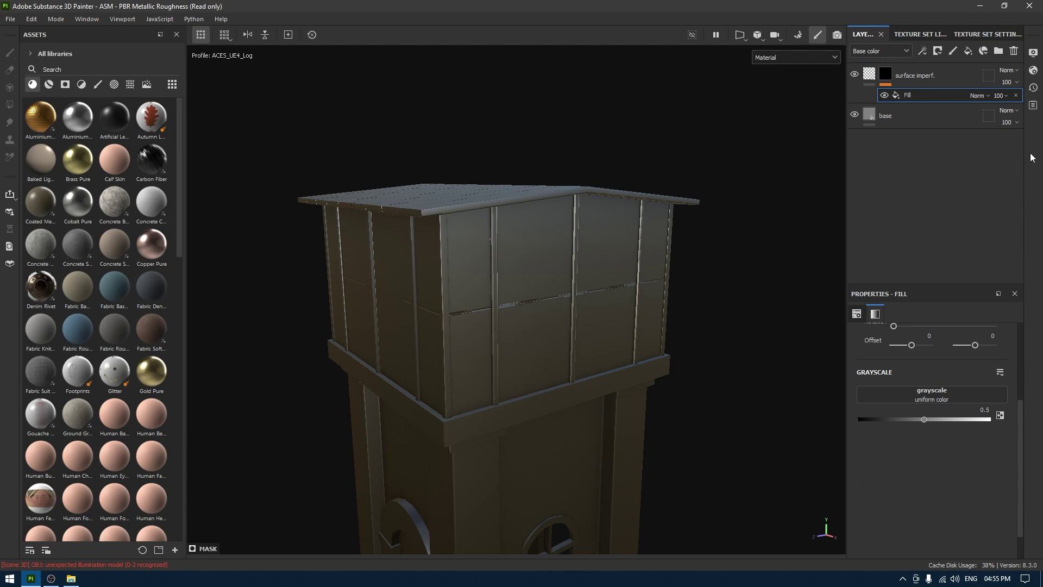
Use the Grunge Leak Dirty procedural as the mask fill's grayscale pattern
left_click(132, 90)
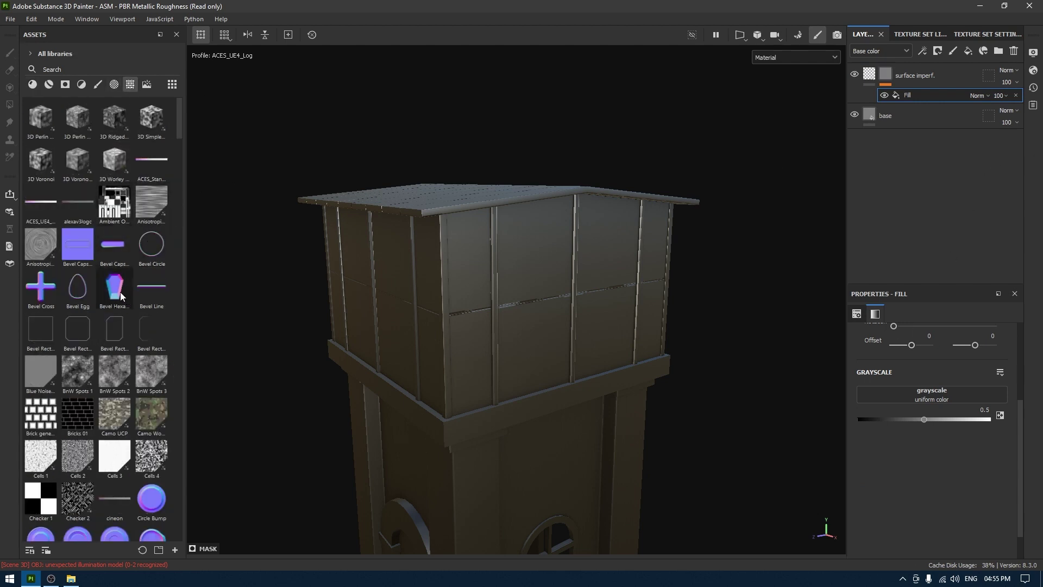
scroll(98, 217, "down", 8)
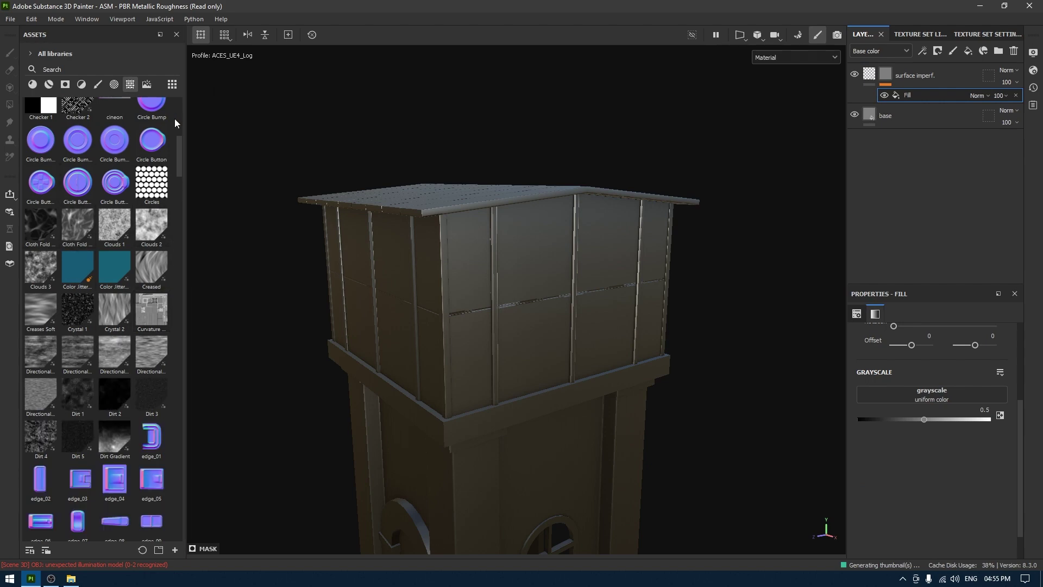
left_click_drag(529, 221, 516, 265, "alt")
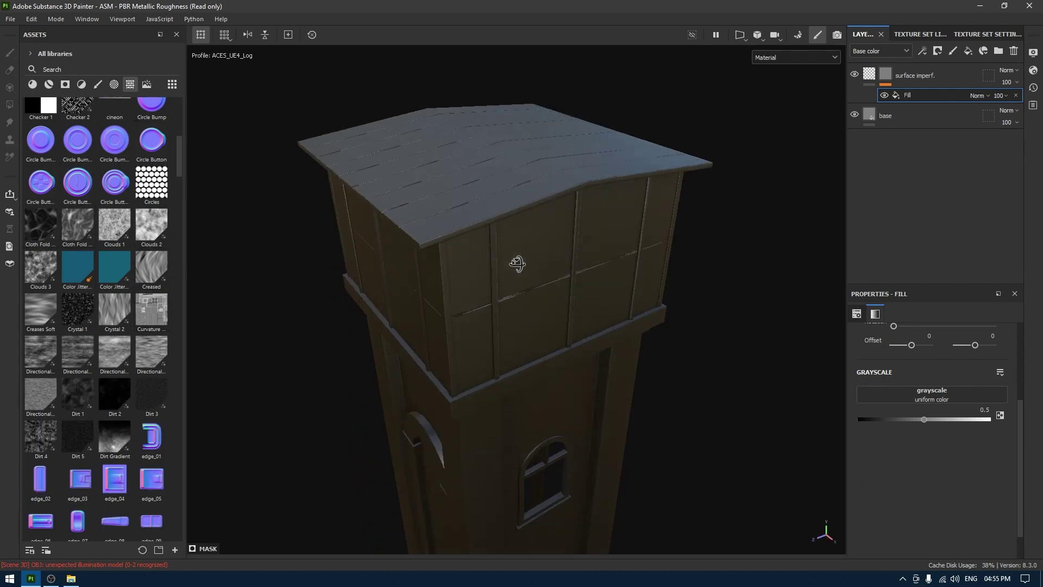
scroll(530, 337, "up", 3)
middle_click_drag(533, 347, 536, 337, "alt")
right_click_drag(538, 293, 558, 262, "shift")
left_click_drag(550, 280, 544, 254, "alt")
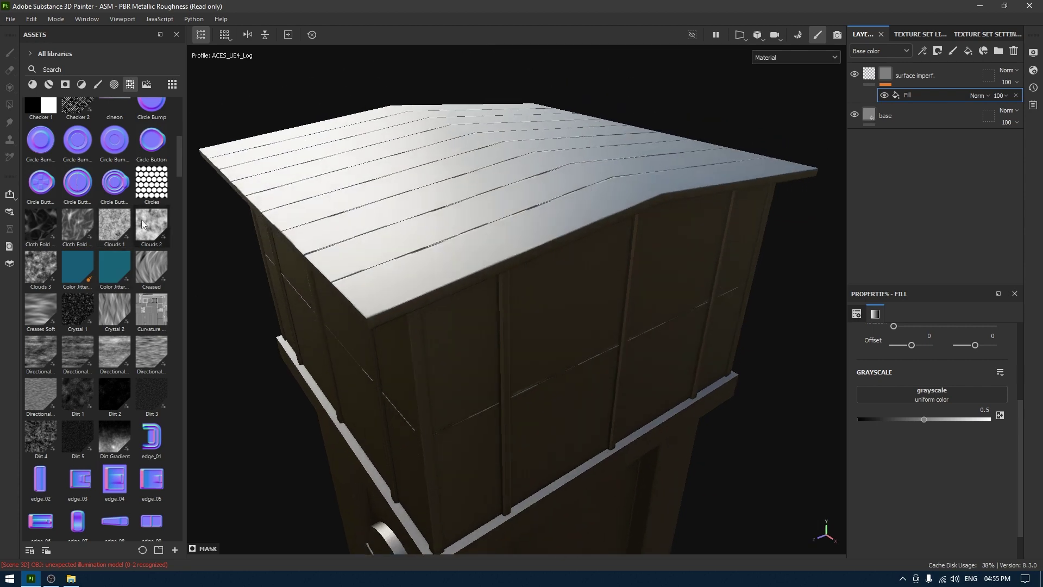
scroll(111, 419, "down", 10)
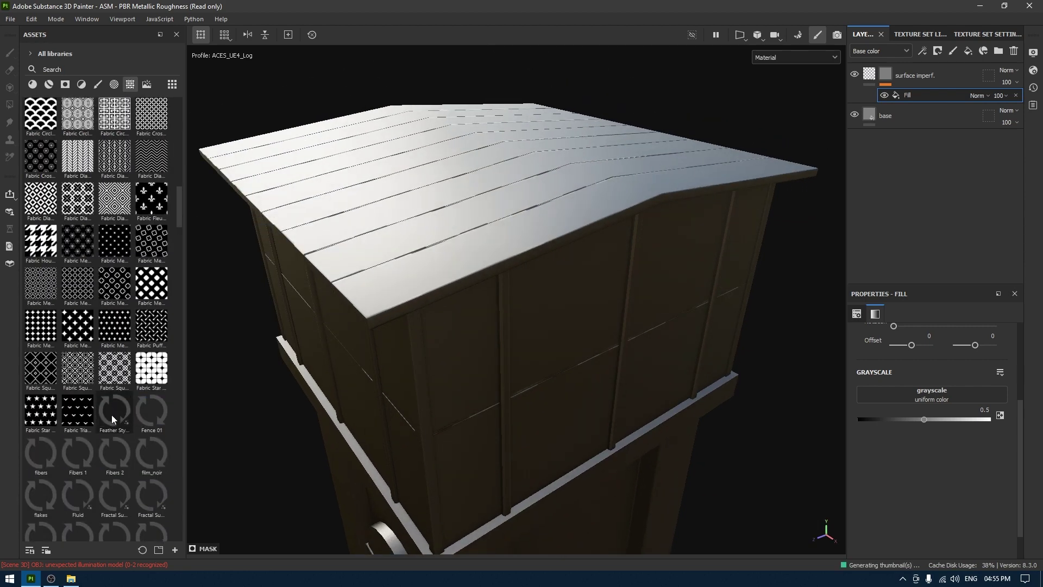
scroll(123, 396, "down", 10)
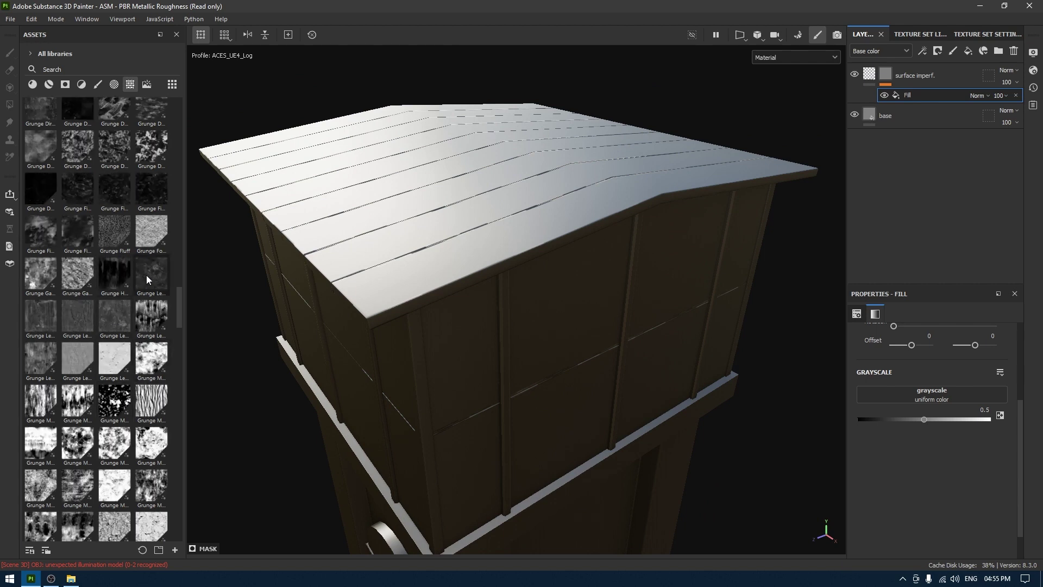
mouse_move(147, 276)
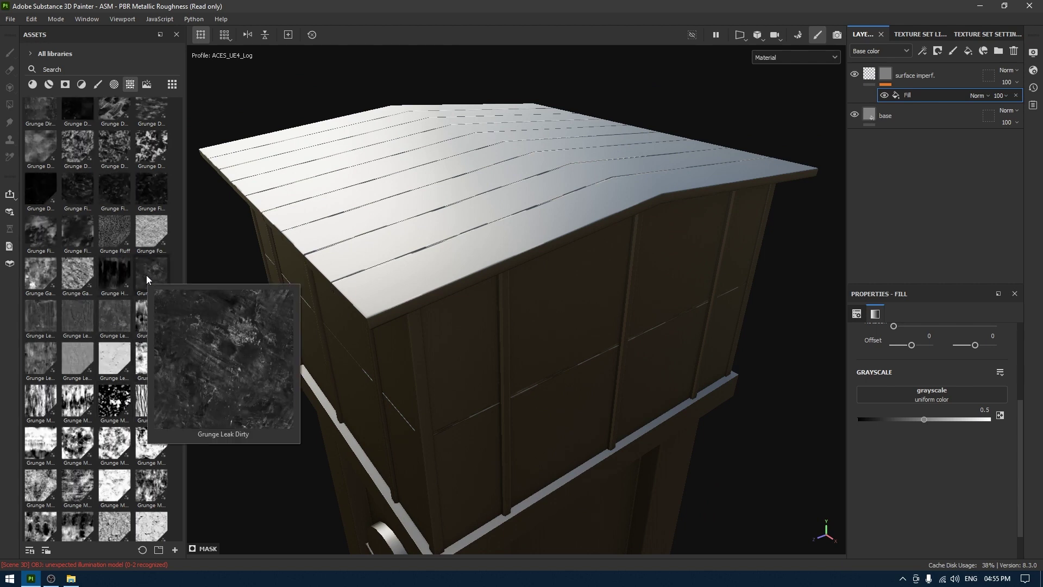
left_click_drag(147, 276, 925, 397)
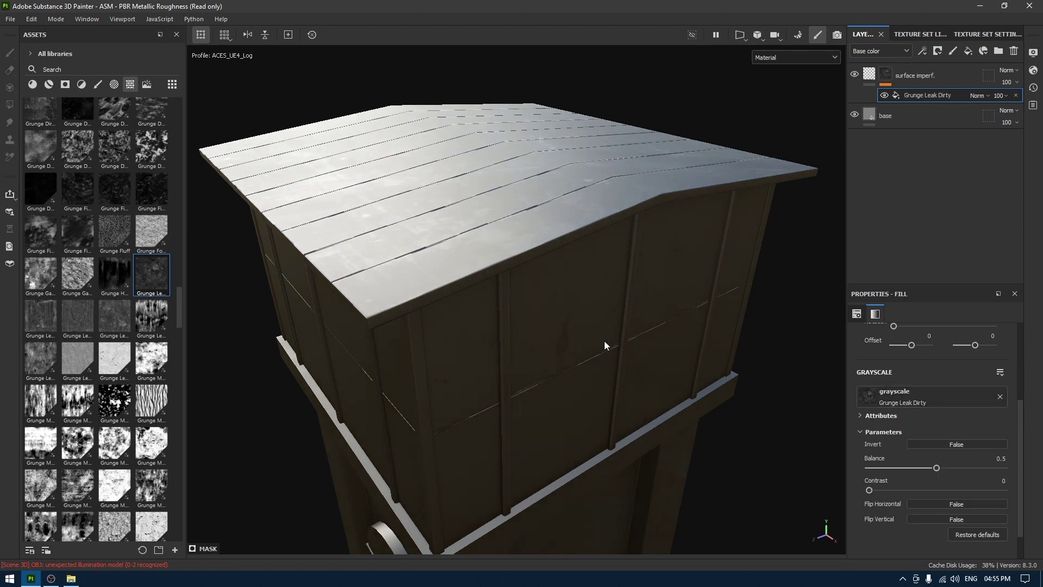
Set the Grunge Leak Dirty mask to balance 0.5 and tiling 3
left_click_drag(601, 340, 431, 272, "alt")
scroll(432, 272, "up", 2)
middle_click_drag(431, 272, 397, 145, "alt")
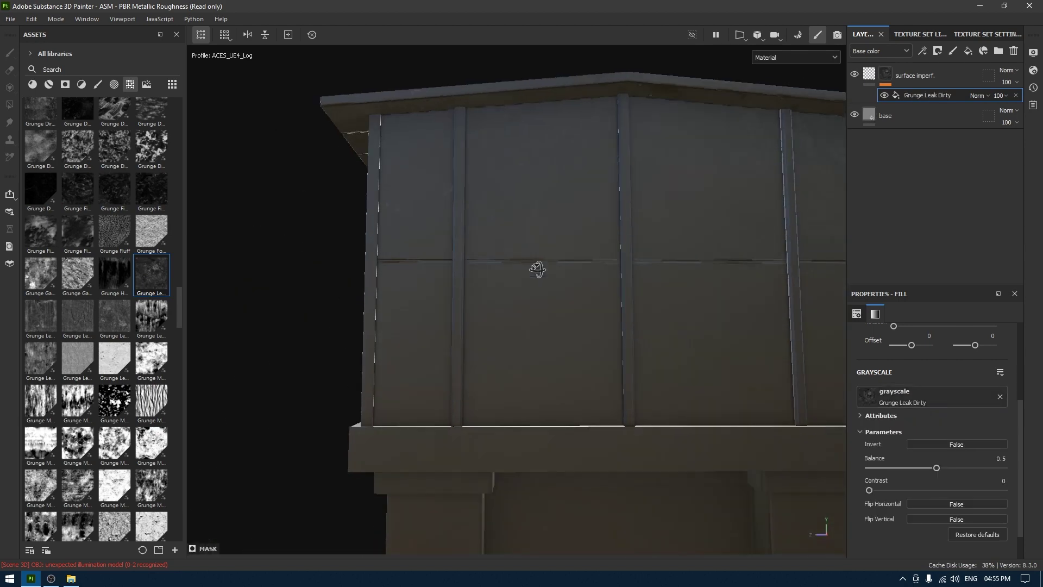
left_click_drag(537, 269, 636, 292, "alt")
right_click_drag(636, 291, 505, 256, "alt")
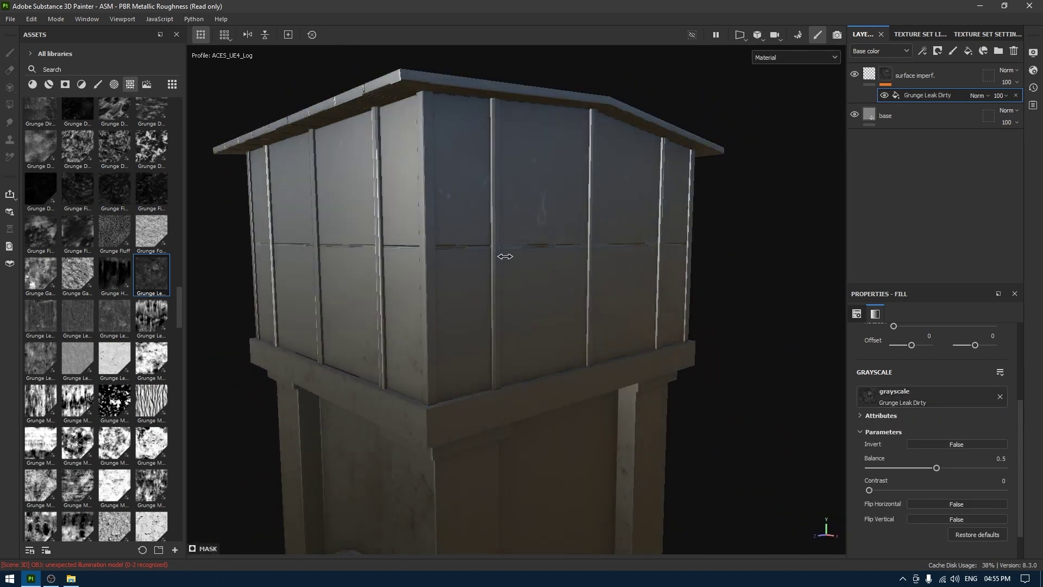
left_click_drag(505, 256, 523, 256, "alt")
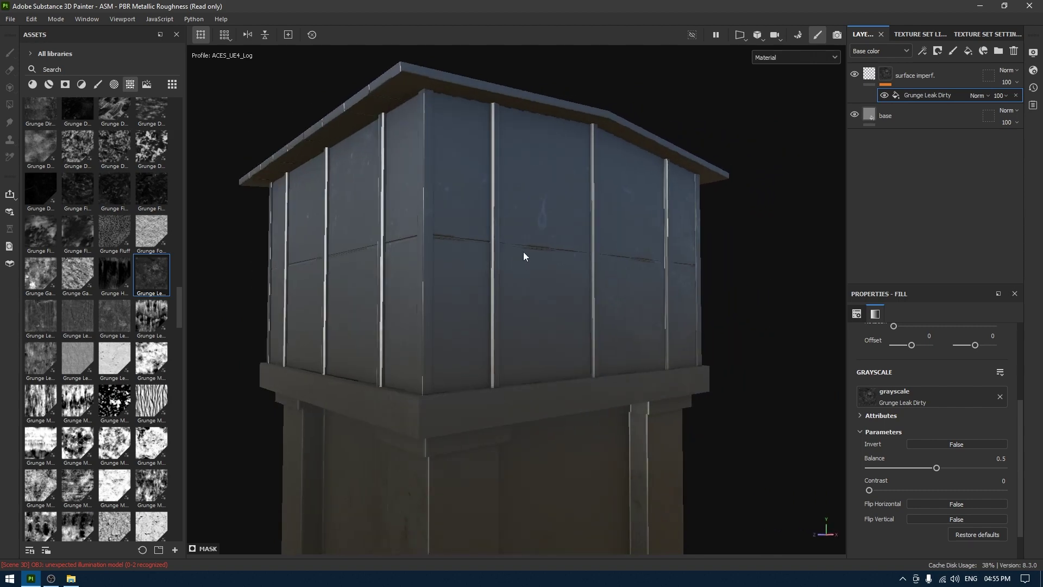
right_click_drag(523, 253, 546, 260, "shift")
left_click_drag(545, 260, 477, 307, "alt")
scroll(904, 438, "down", 2)
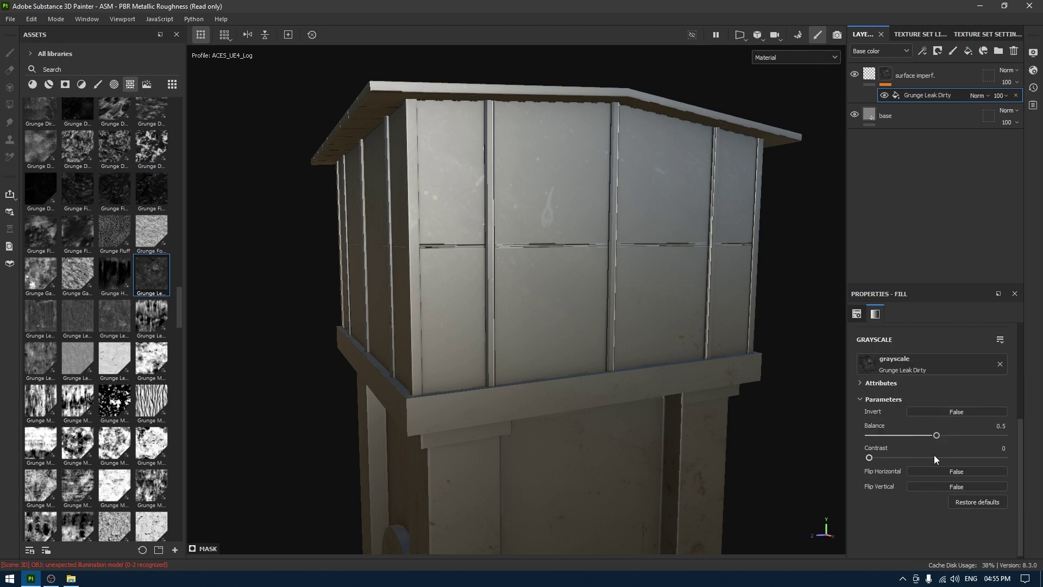
mouse_move(937, 432)
left_mouse_down()
mouse_move(964, 434)
mouse_move(930, 435)
mouse_move(949, 435)
left_mouse_up()
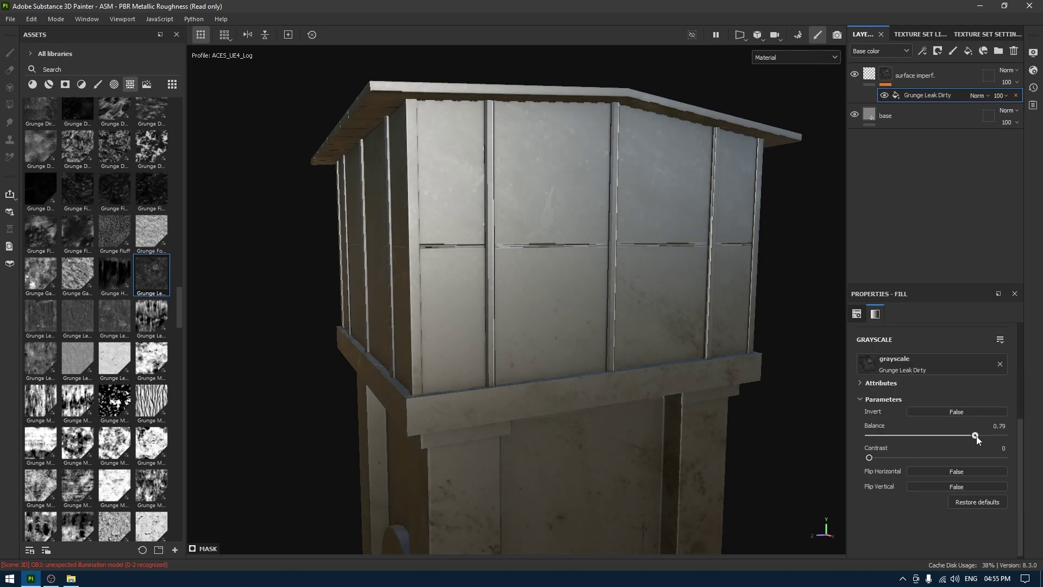
left_click(1000, 427)
type("0.5")
scroll(1015, 405, "up", 3)
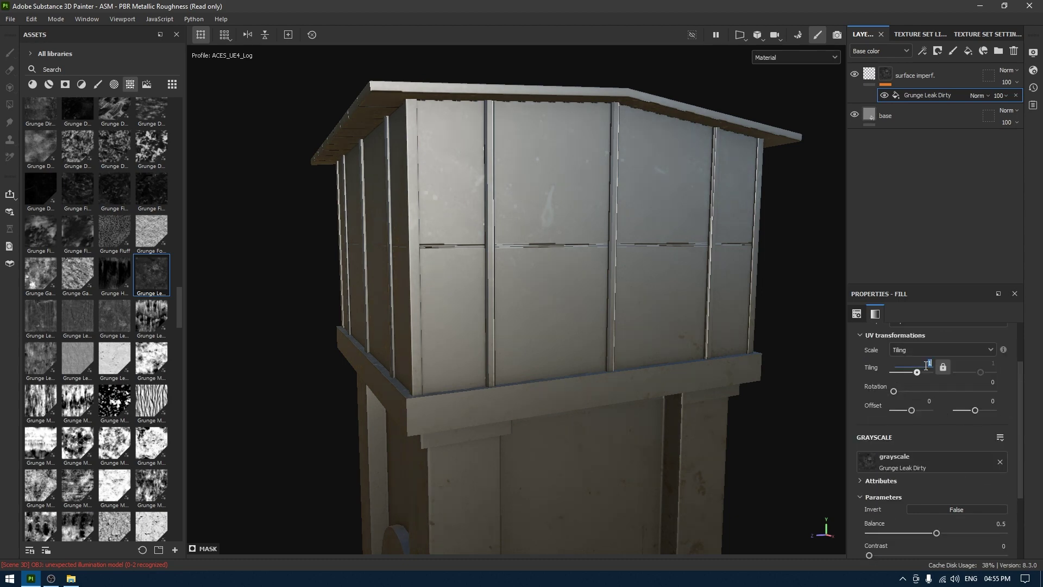
type("3")
left_click_drag(601, 302, 515, 331, "alt")
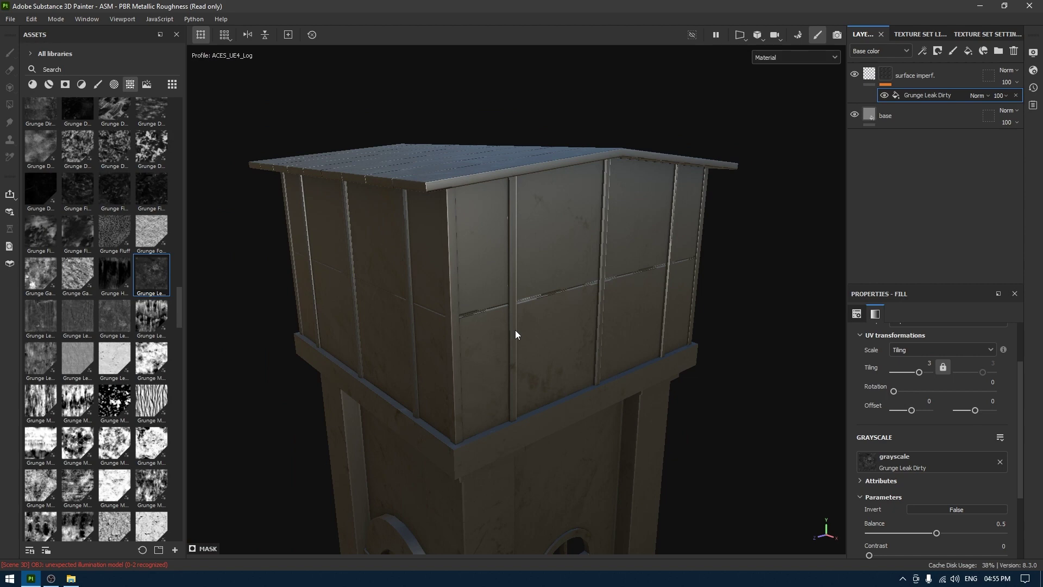
right_click_drag(515, 336, 562, 367, "alt")
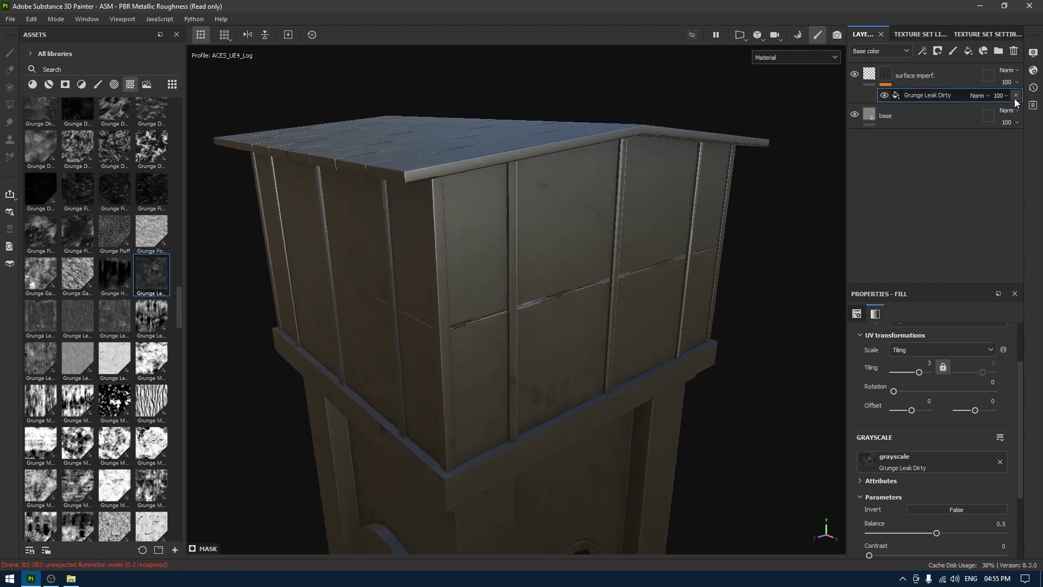
Add a new fill layer without metal or height and name it 'roughness'
left_click(969, 51)
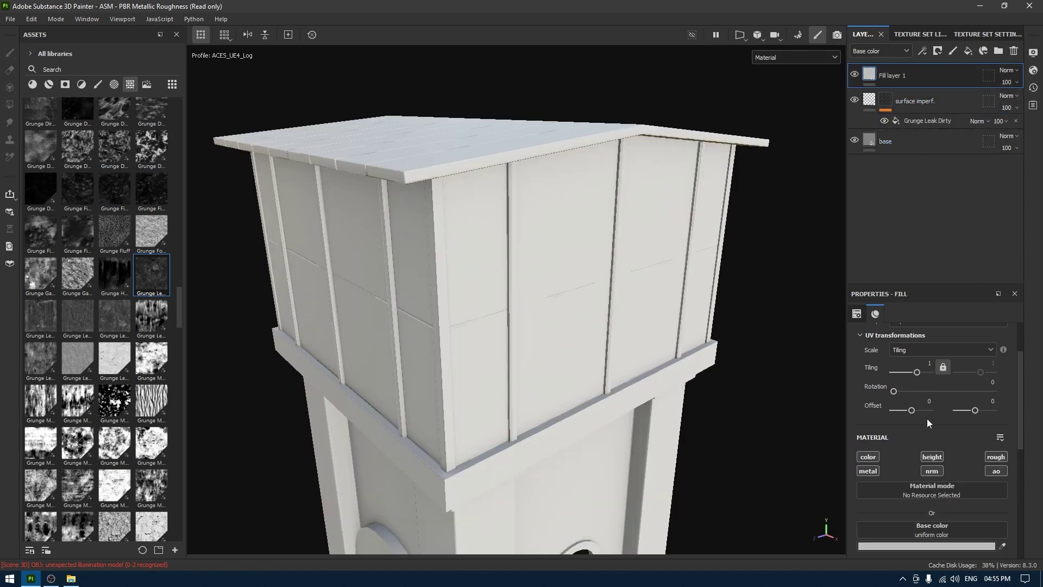
scroll(948, 468, "down", 1)
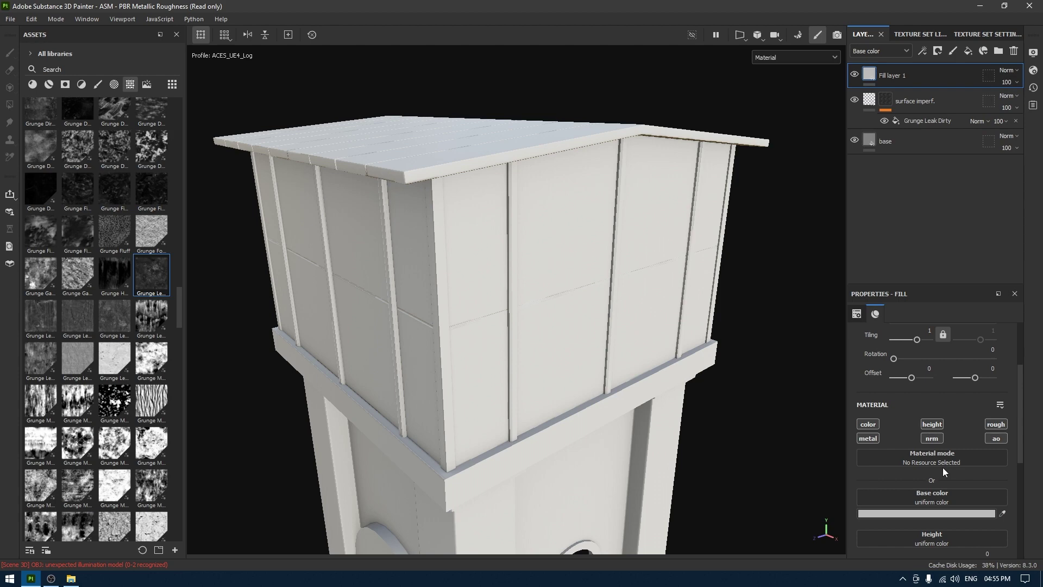
left_click(867, 438)
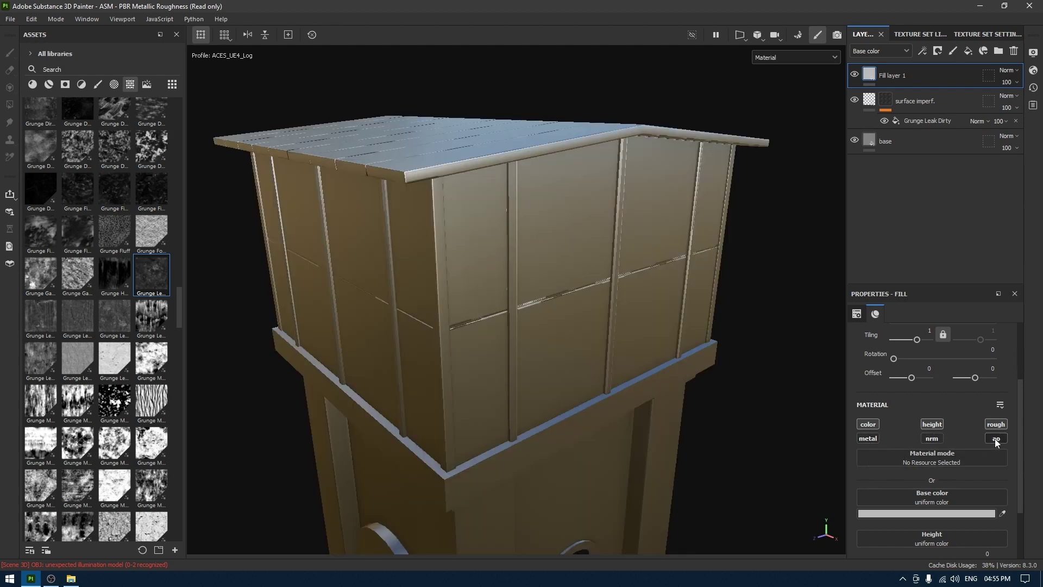
left_click(932, 425)
double_click(893, 74)
type("roughness")
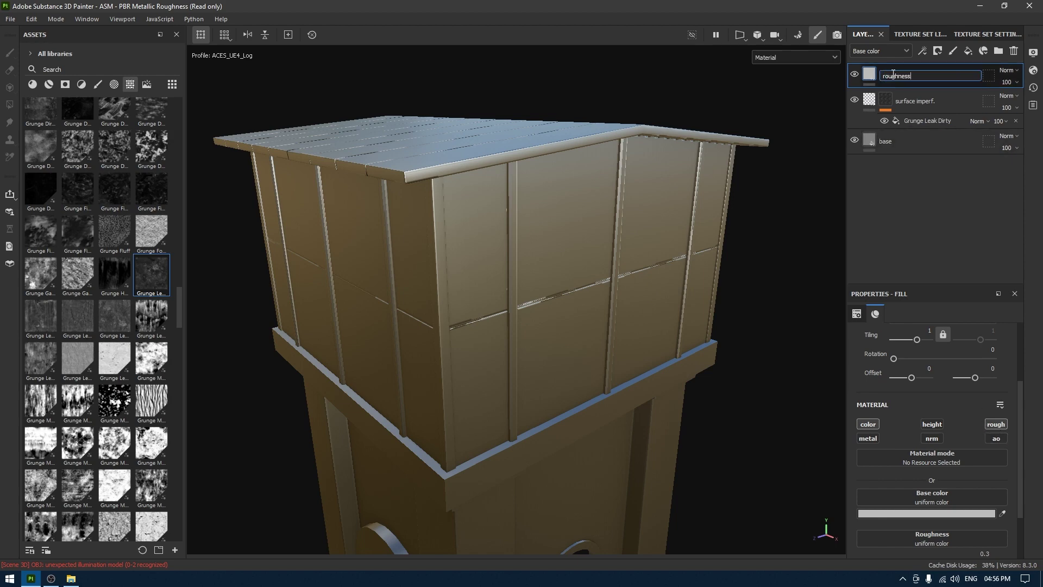
key("Return")
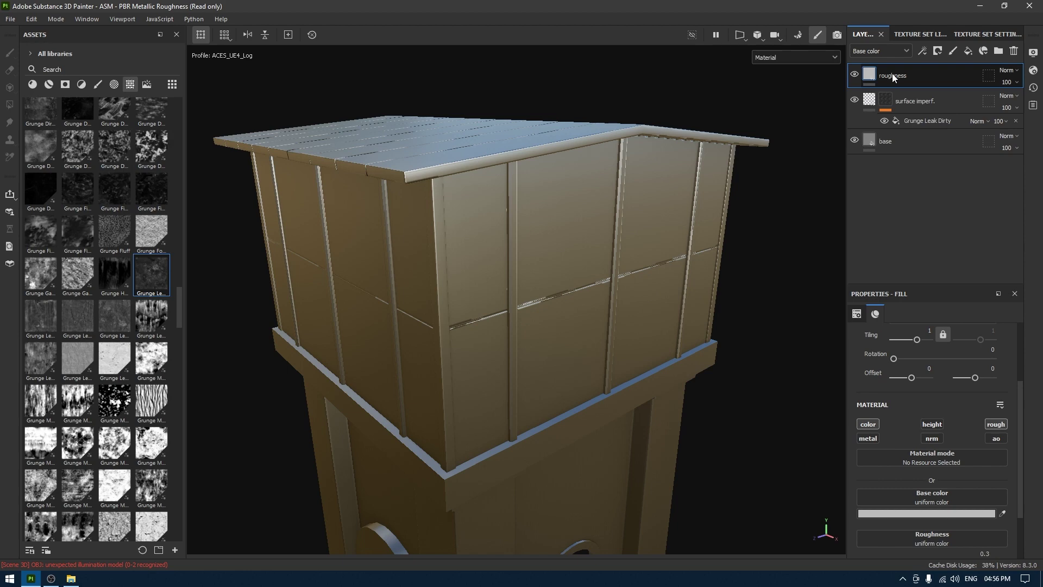
Mask the roughness layer with a black mask filled by Grunge Leak Spots
right_click(892, 76)
left_click(908, 93)
right_click(902, 76)
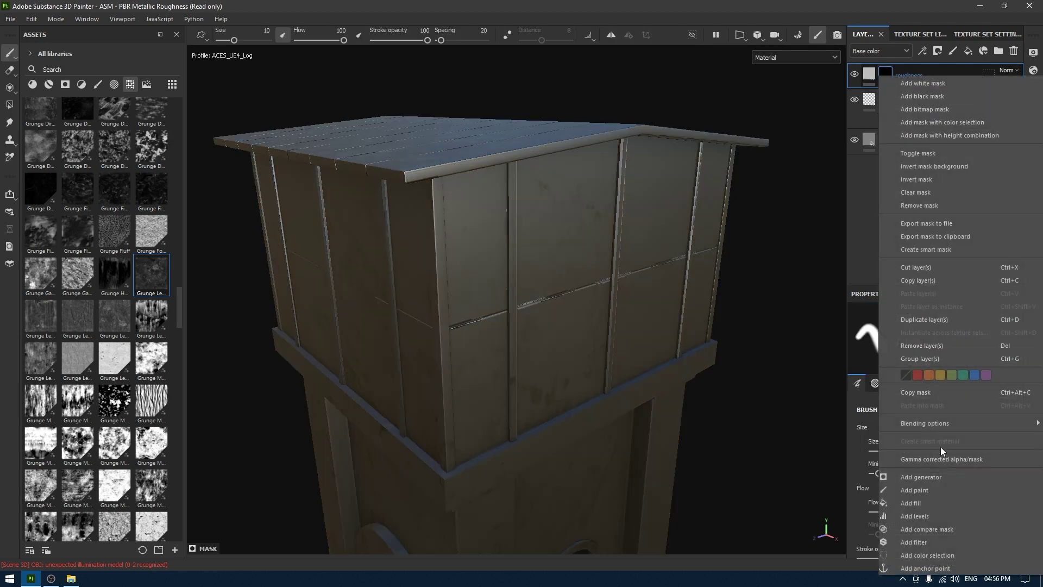
left_click(918, 502)
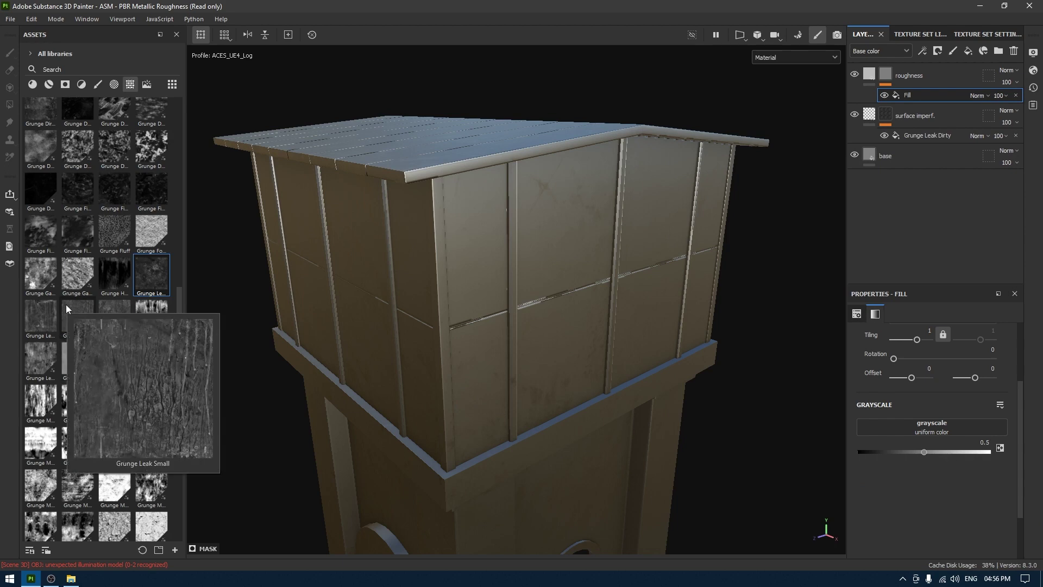
mouse_move(114, 310)
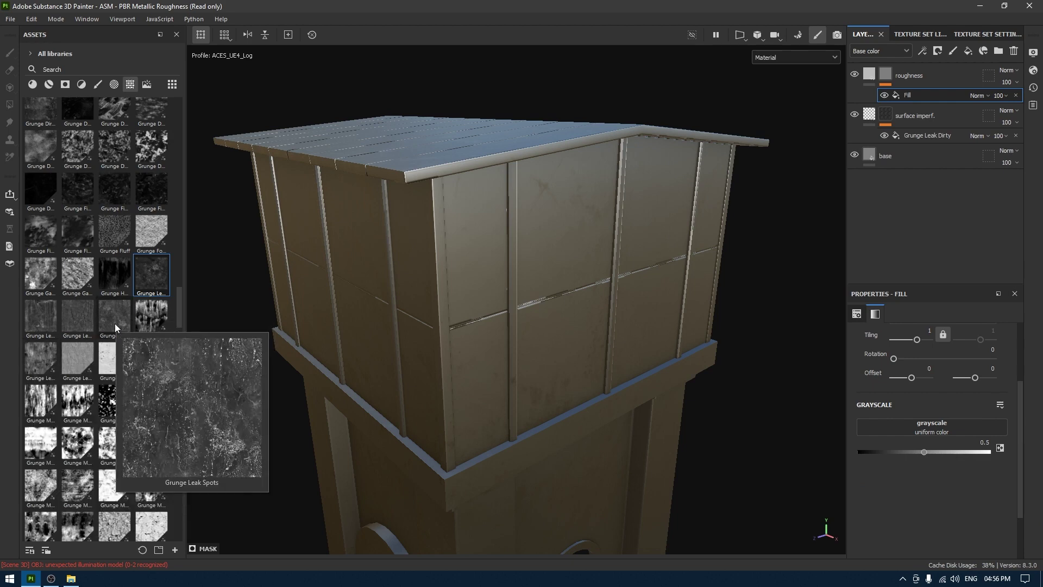
left_click_drag(115, 323, 923, 421)
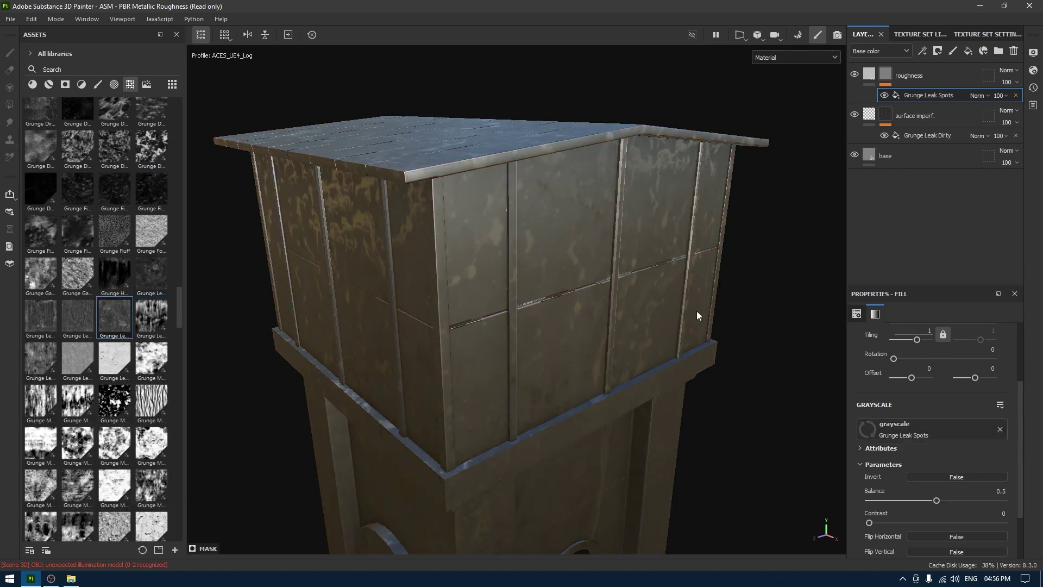
left_click_drag(658, 307, 656, 233, "alt")
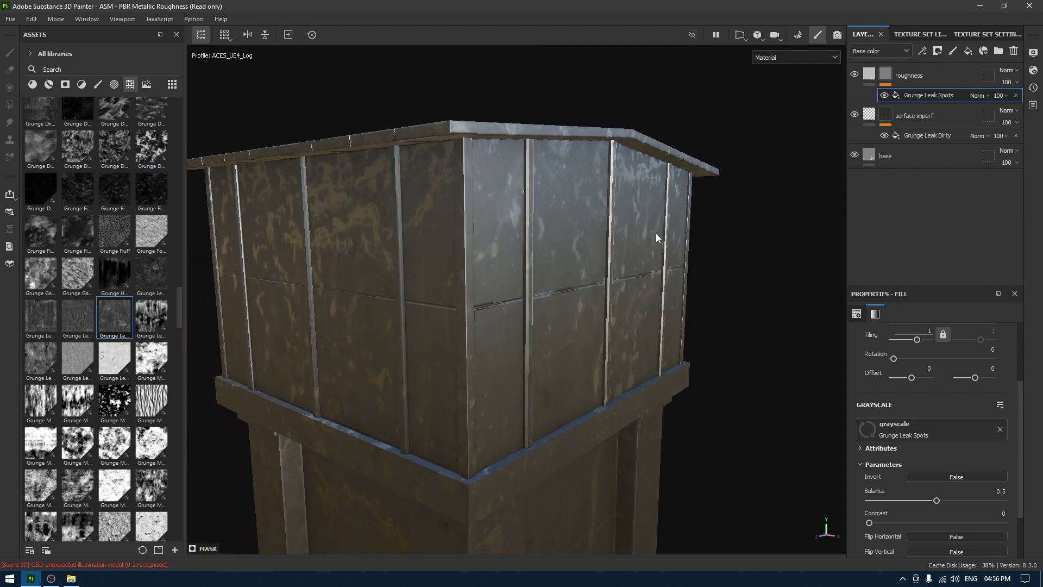
Set the roughness layer's Roughness to 0.7
left_click(870, 75)
scroll(992, 443, "down", 1)
left_click_drag(897, 530, 951, 532)
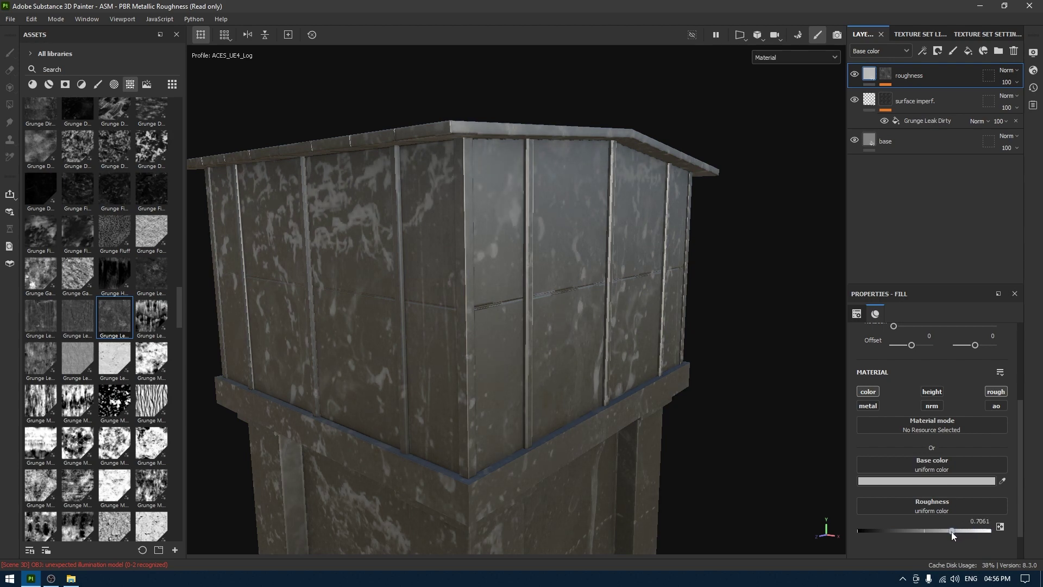
left_click(981, 521)
type("0.")
Give the roughness layer a warm grey base colour sampled from the tower and lightened
left_click(899, 480)
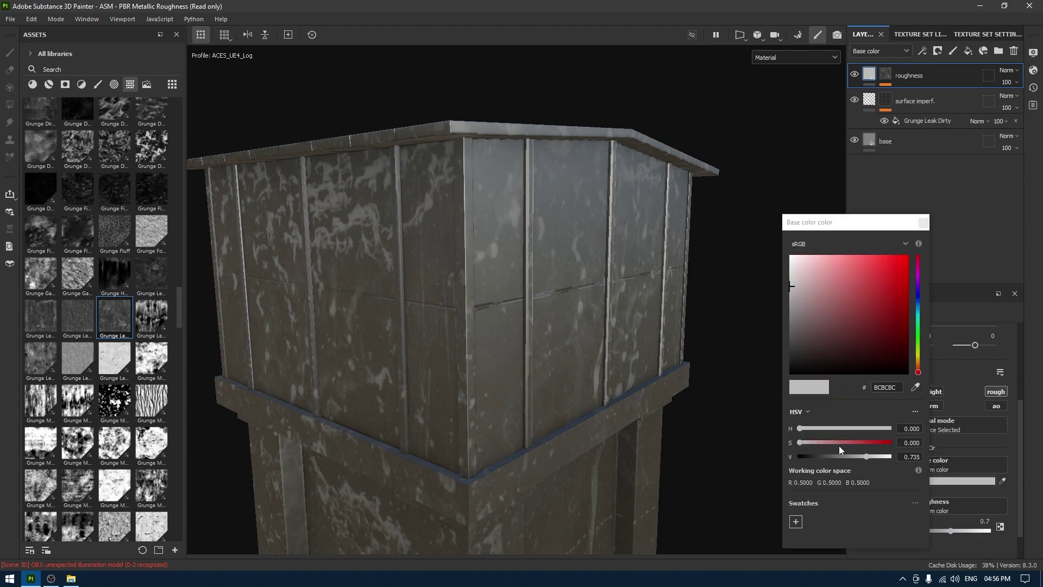
left_click_drag(864, 457, 837, 461)
left_click(916, 387)
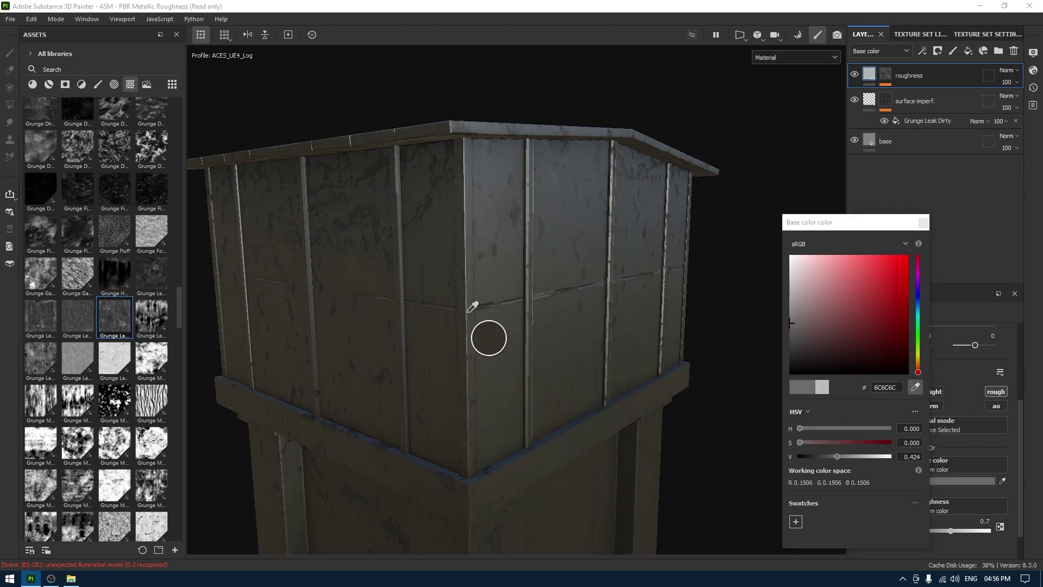
left_click(452, 288)
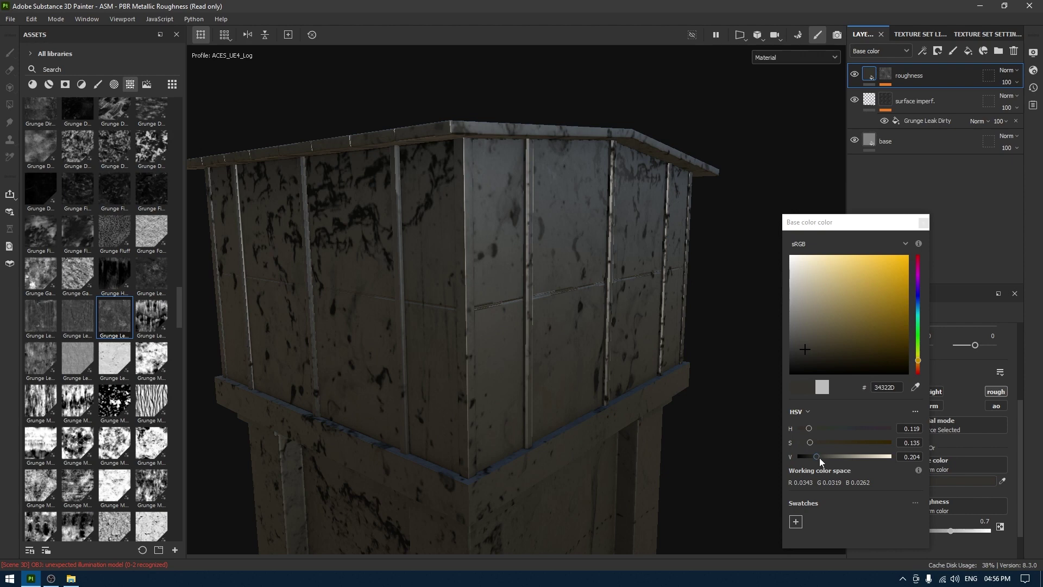
left_click_drag(819, 457, 842, 458)
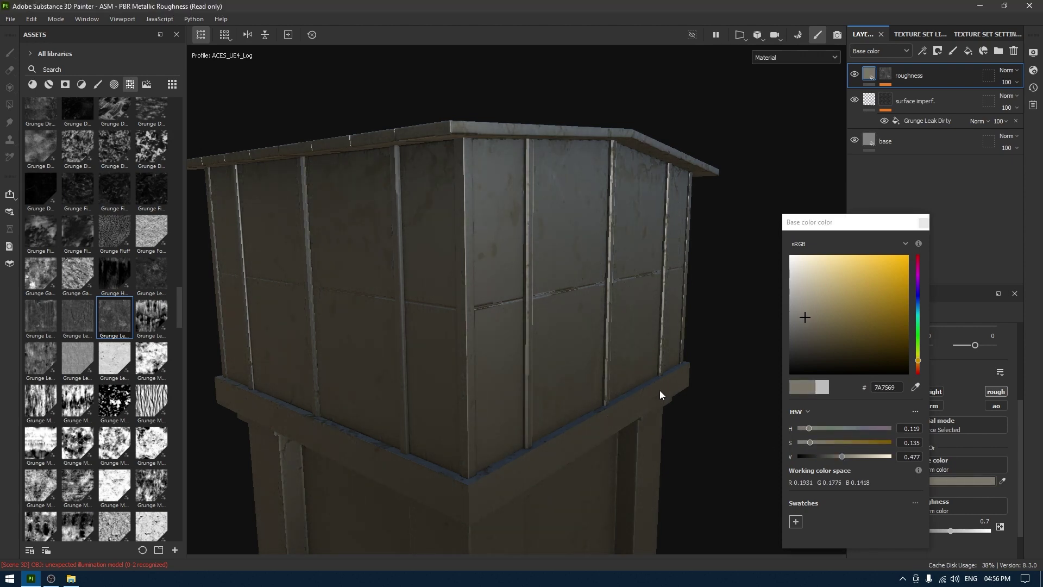
left_click_drag(659, 390, 666, 358, "alt")
left_click(923, 223)
left_click_drag(577, 396, 526, 240, "alt")
Set the Grunge Leak Spots mask tiling to 2
left_click(885, 76)
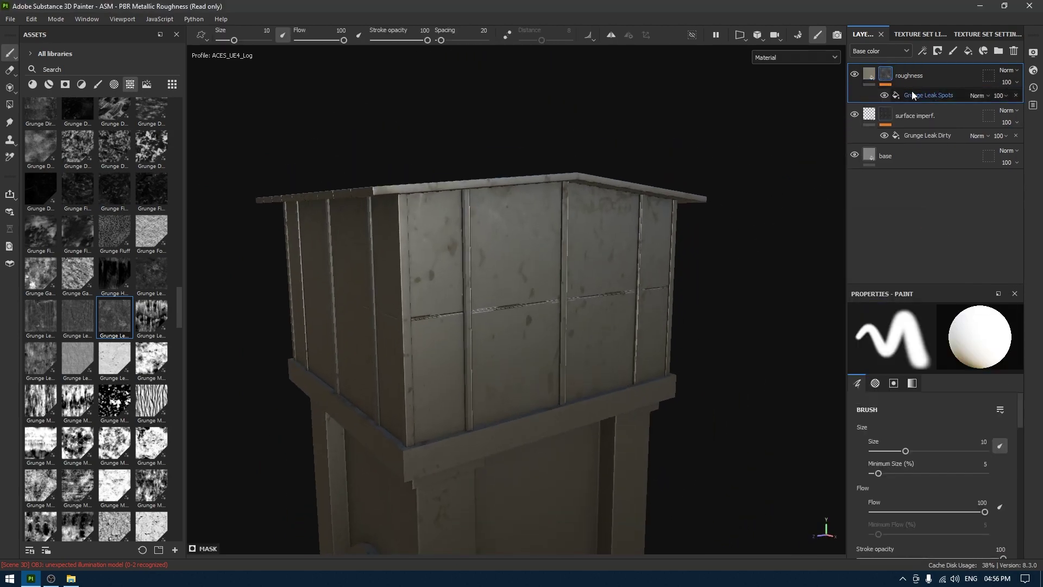
left_click(918, 94)
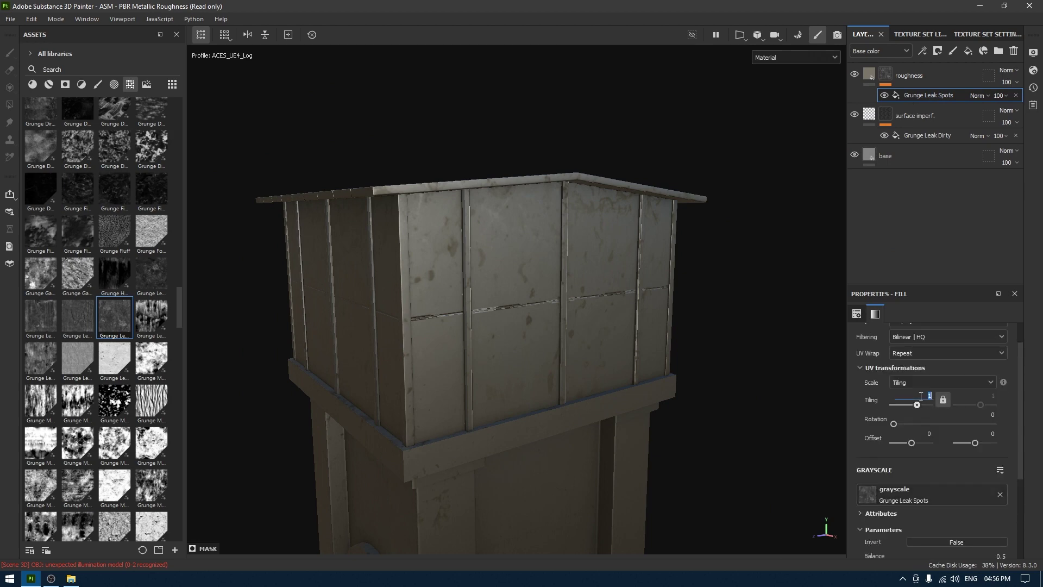
type("3")
key("Return")
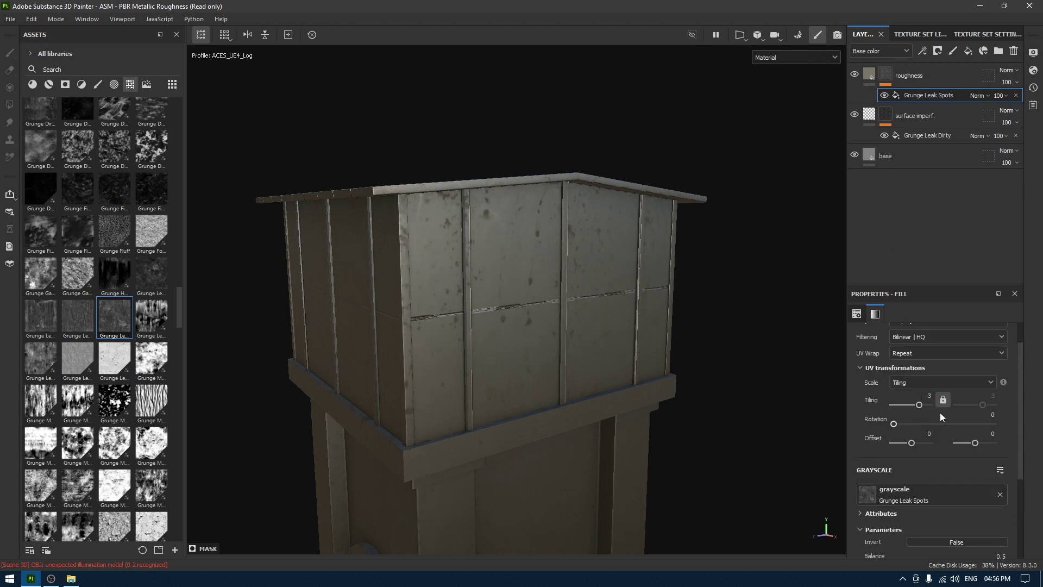
type("2")
key("Return")
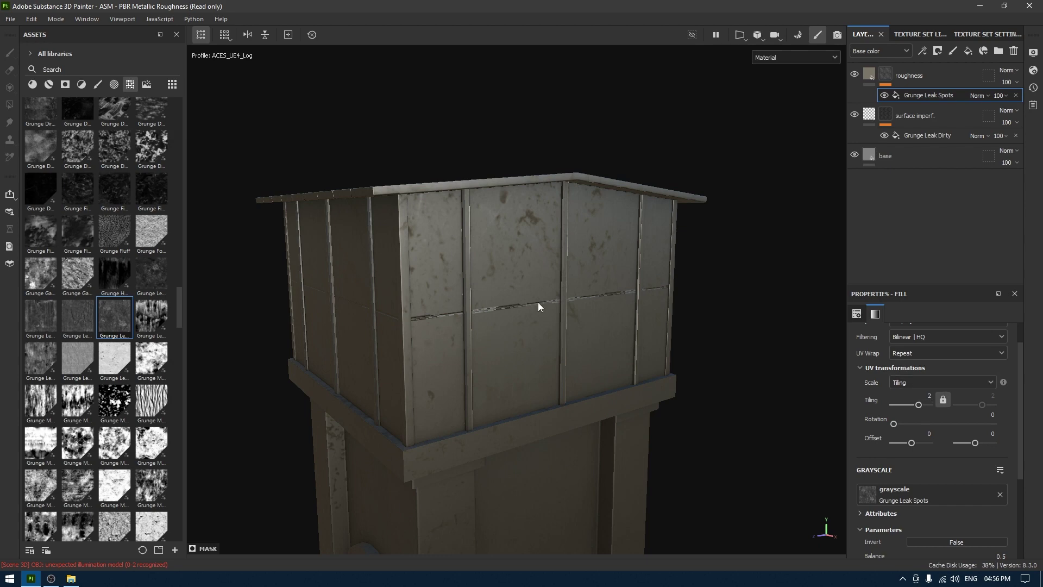
left_click_drag(538, 304, 621, 373, "alt")
right_click_drag(621, 374, 579, 229, "alt")
left_click_drag(579, 229, 529, 196, "alt")
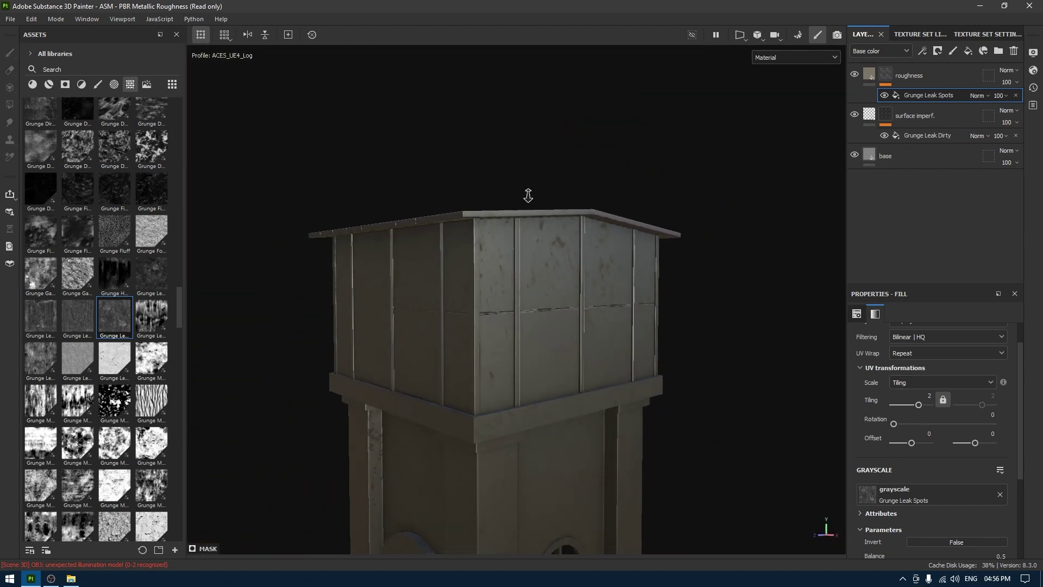
right_click_drag(529, 195, 546, 215, "alt")
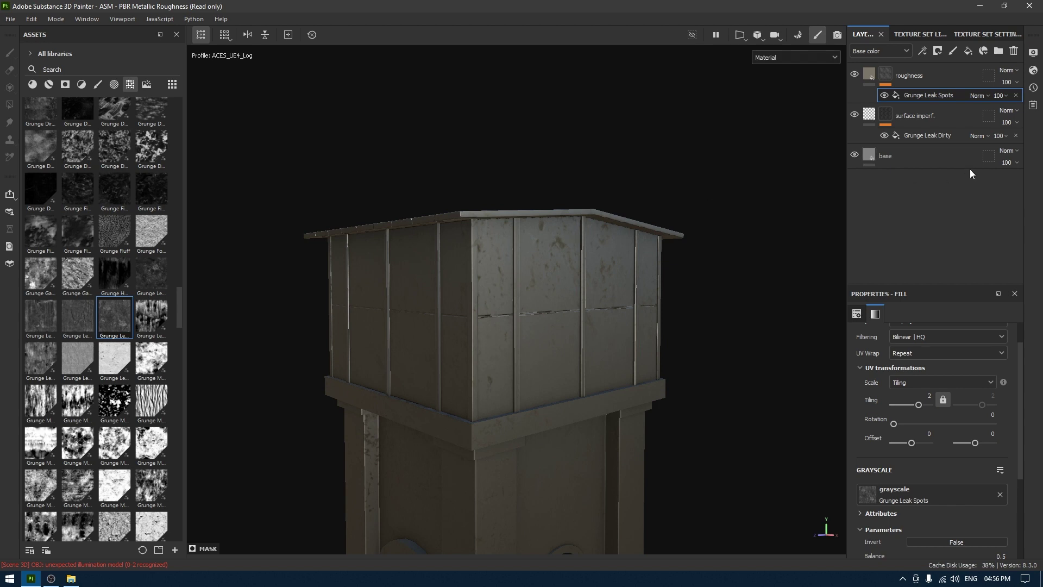
left_click(914, 76)
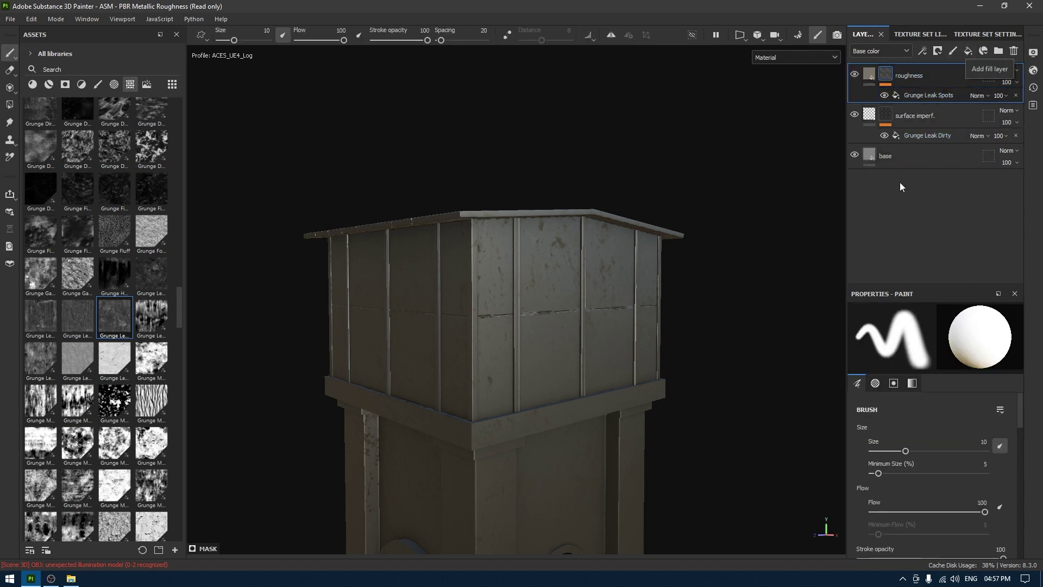
Duplicate the base layer, reposition the copy and rename it 'edge wear'
left_click(909, 158)
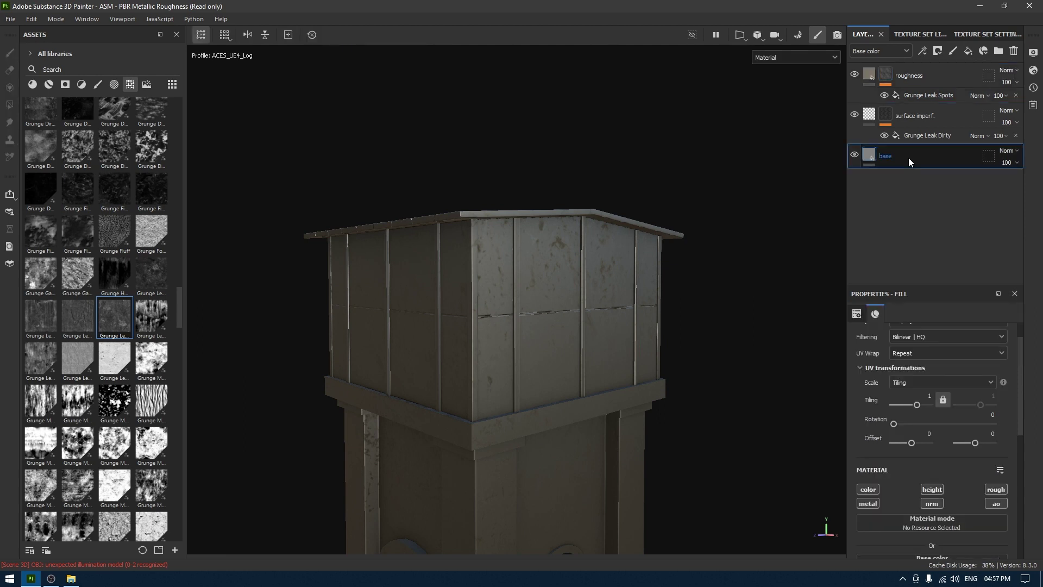
key("ctrl+d")
mouse_move(908, 160)
left_mouse_down()
mouse_move(905, 70)
mouse_move(891, 155)
left_mouse_up()
double_click(892, 157)
type("edge")
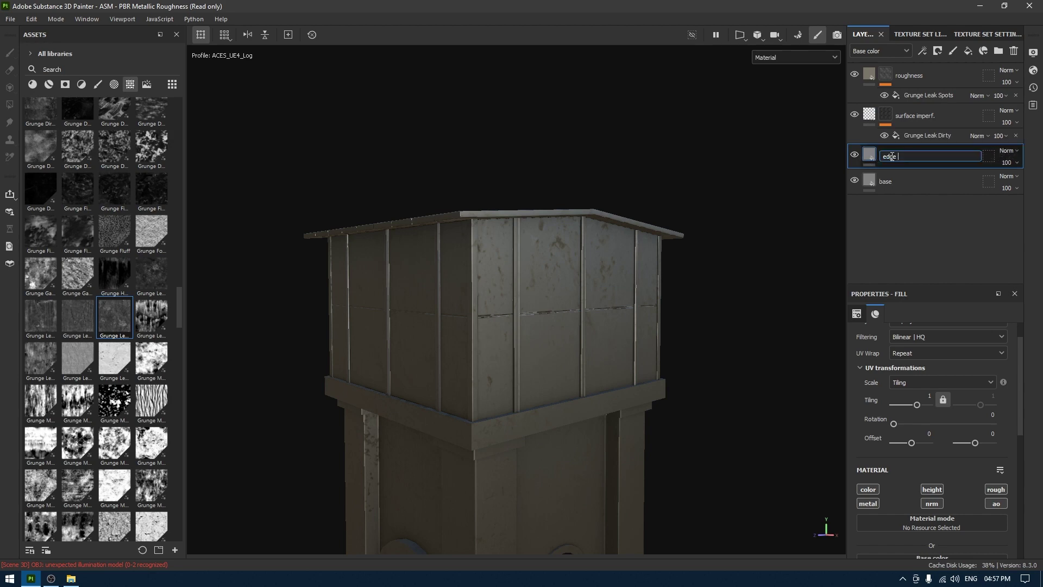
type(" wear")
key("Return")
Add a mask to the edge wear layer driven by a Metal Edge Wear generator
right_click(891, 156)
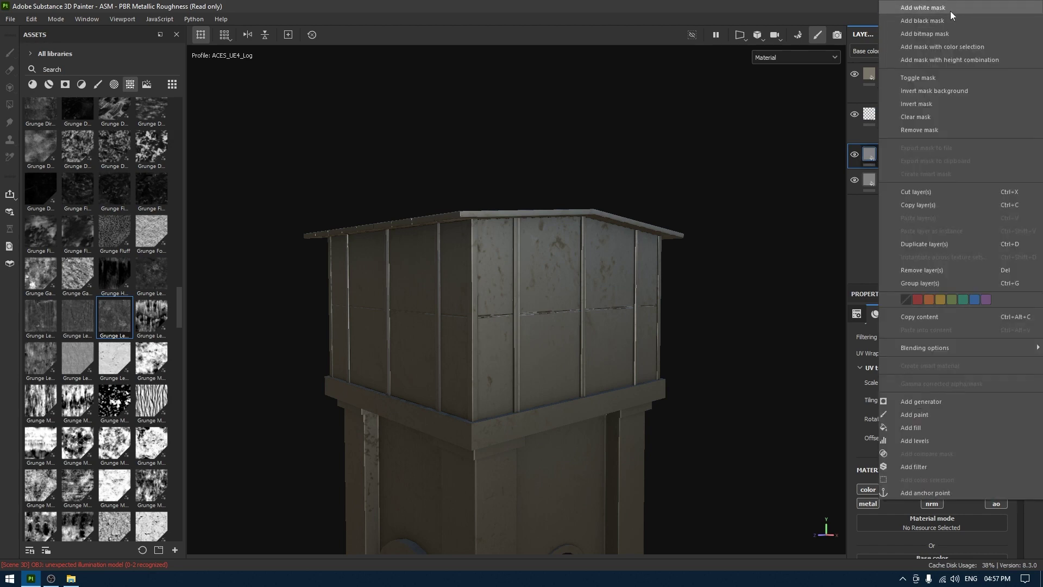
left_click(946, 22)
right_click(915, 160)
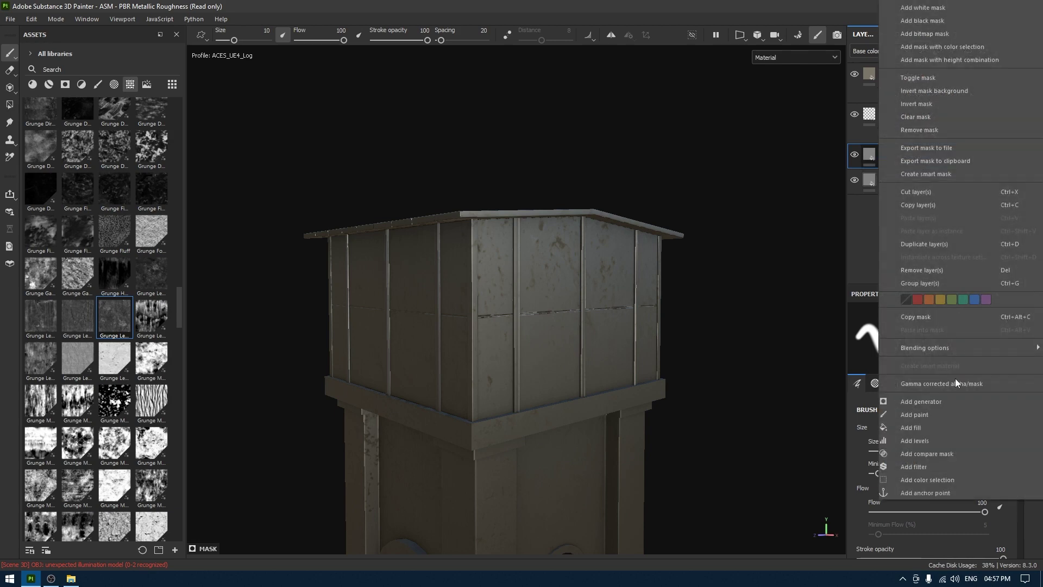
left_click(930, 401)
left_click(925, 337)
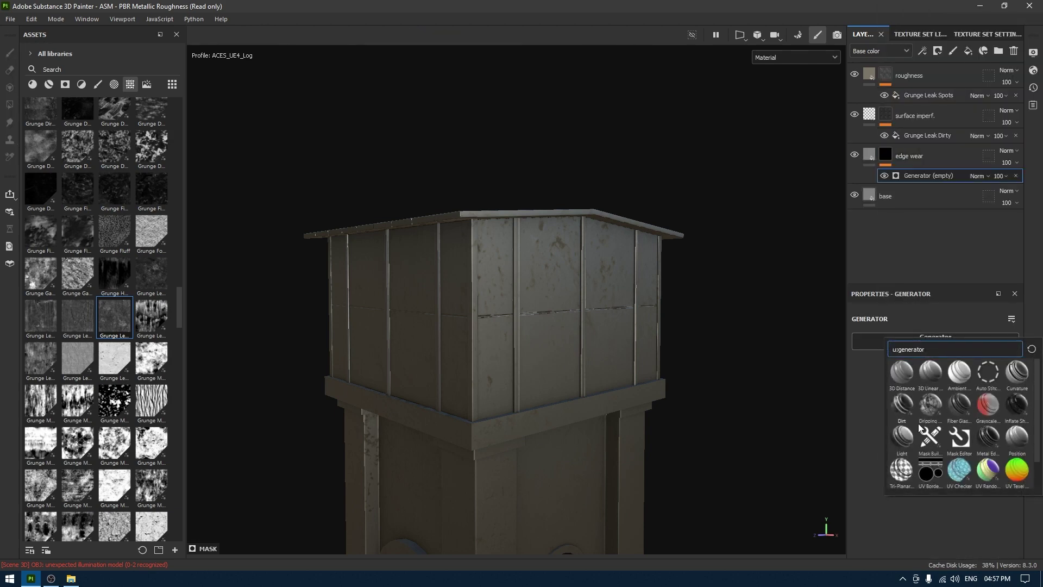
left_click(989, 436)
left_click_drag(592, 269, 611, 380, "alt")
right_click_drag(611, 381, 636, 485, "alt")
left_click_drag(635, 485, 622, 370, "alt")
right_click_drag(622, 369, 649, 392, "alt")
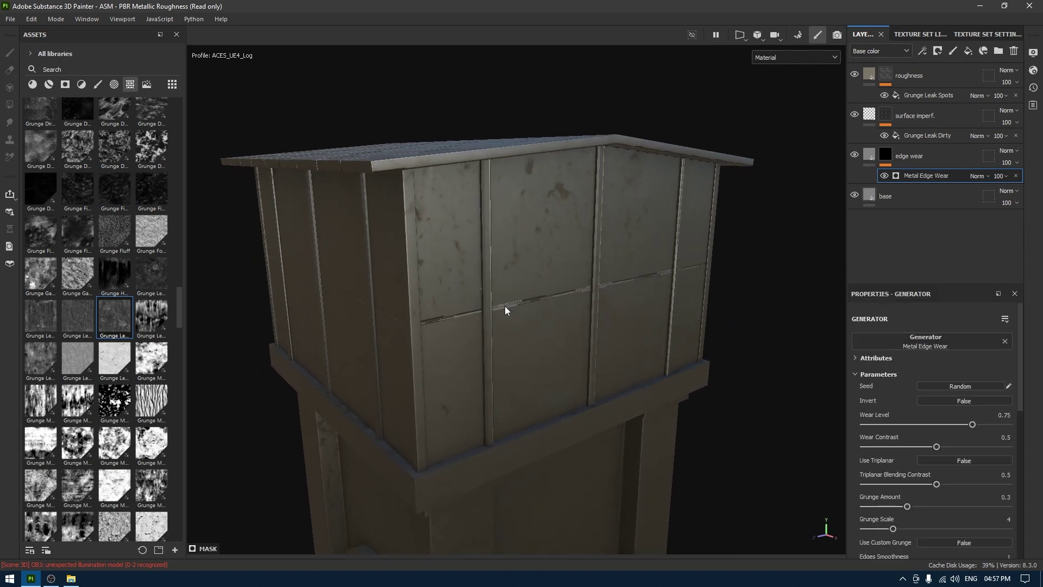
Lighten the edge wear layer's base colour to AAAAAA
left_click(869, 158)
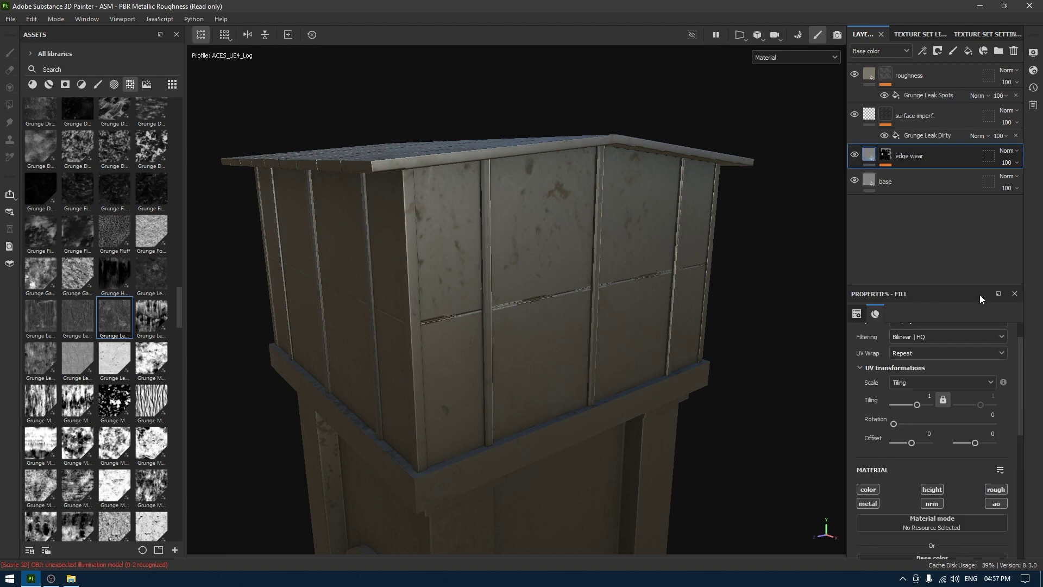
scroll(957, 367, "down", 2)
scroll(957, 366, "down", 2)
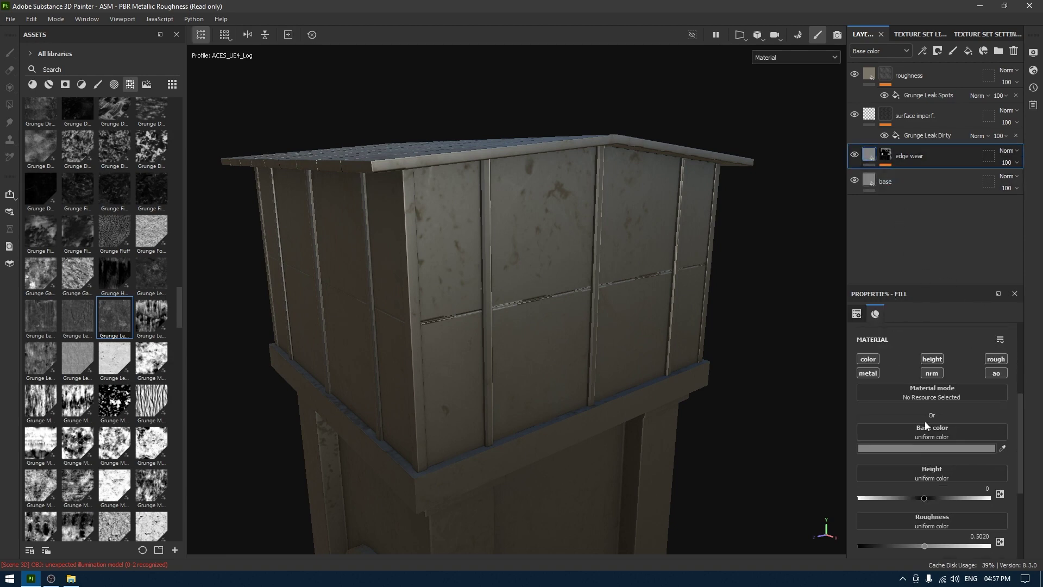
left_click(921, 447)
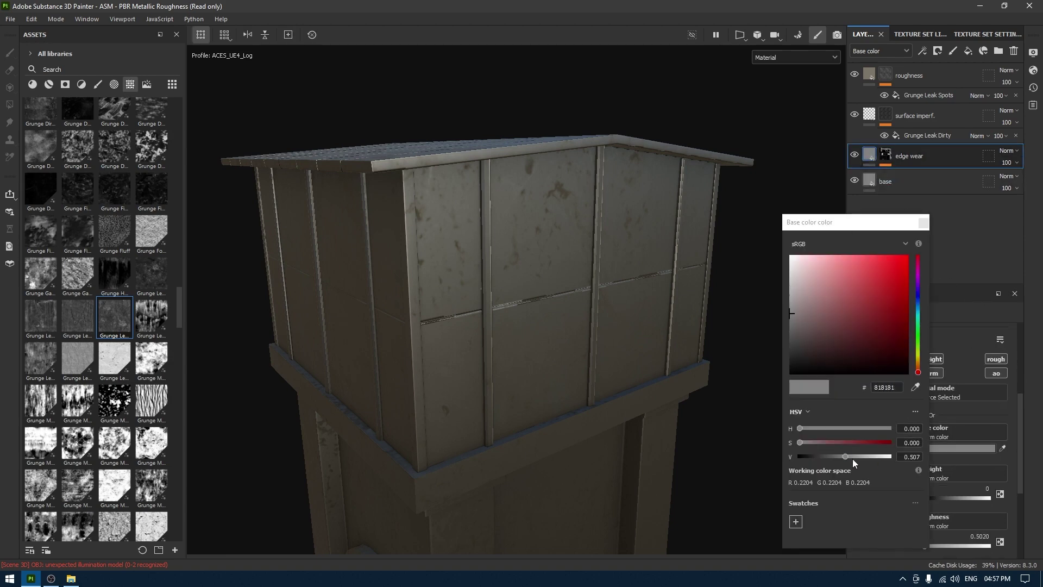
left_click_drag(852, 457, 860, 456)
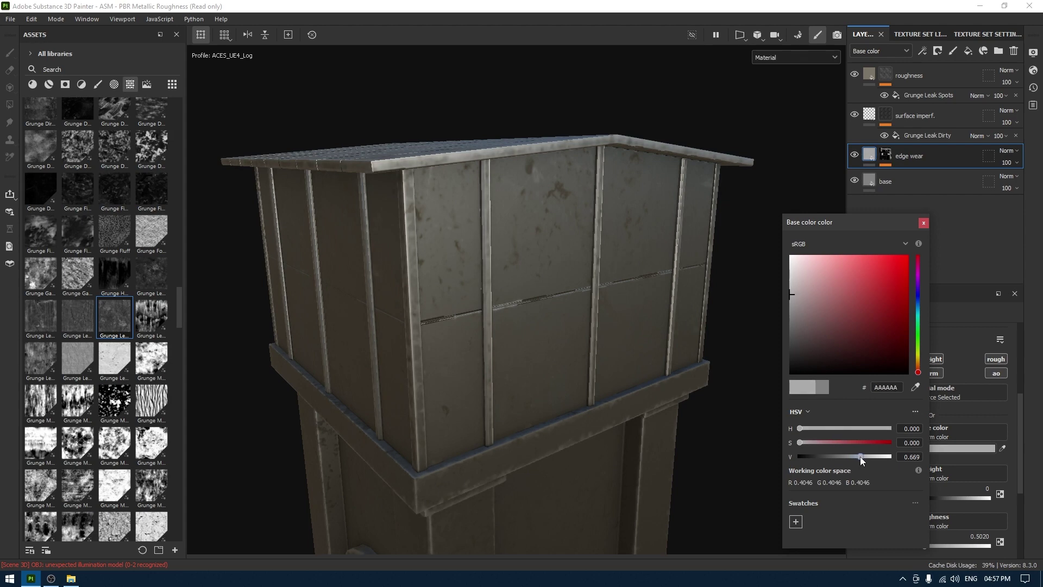
left_click(921, 224)
left_click(885, 155)
Raise the Metal Edge Wear's Wear Level to 0.84 and Wear Contrast to 0.85, leaving triplanar off
left_click(907, 175)
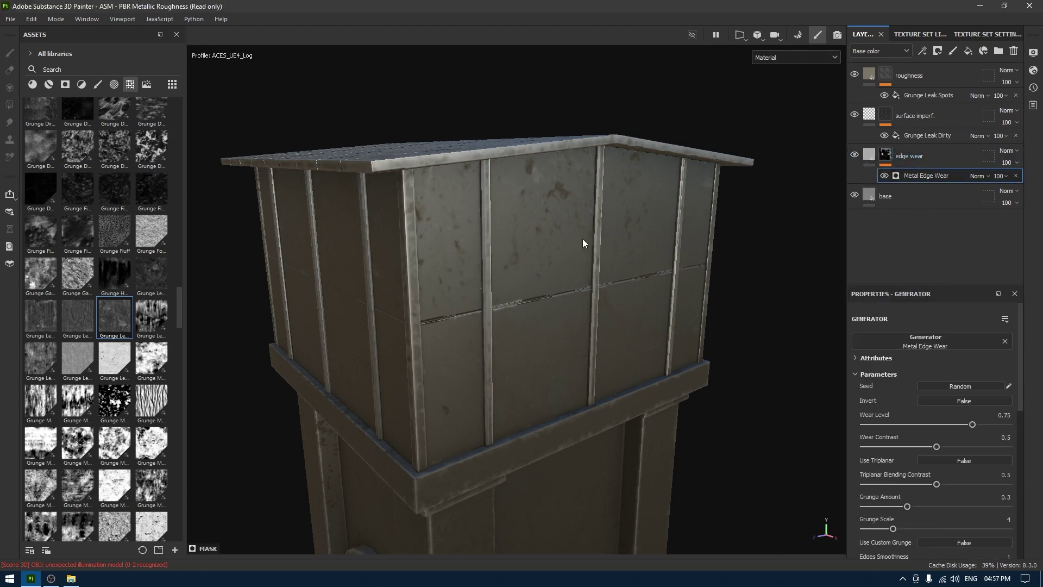
left_click_drag(583, 243, 558, 298, "alt")
mouse_move(972, 424)
left_mouse_down()
mouse_move(923, 424)
mouse_move(998, 424)
mouse_move(990, 425)
left_mouse_up()
left_click_drag(597, 296, 679, 348, "alt")
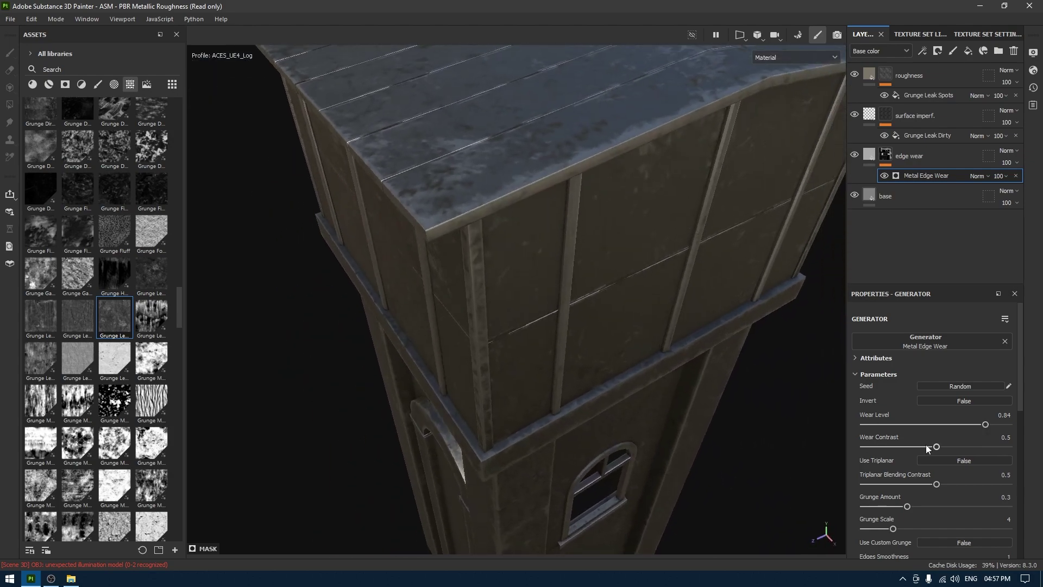
left_click_drag(936, 447, 987, 448)
left_click(947, 461)
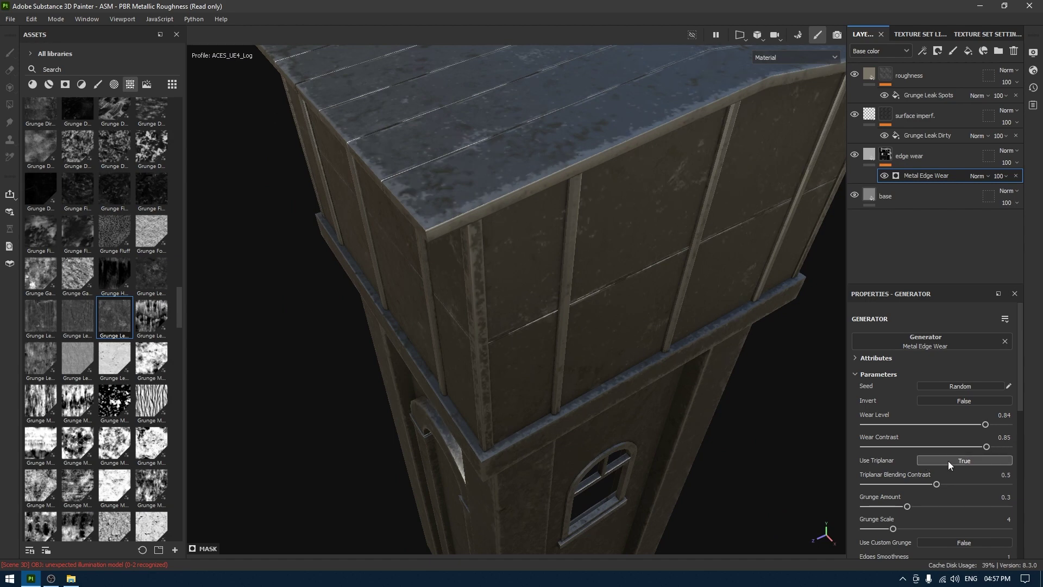
left_click_drag(690, 391, 716, 386, "alt")
left_click(955, 459)
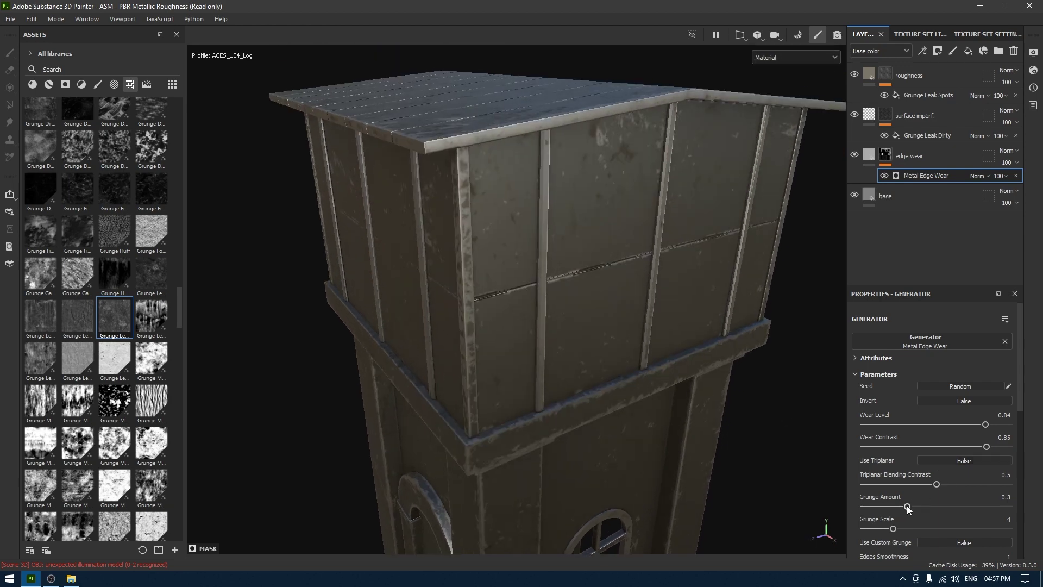
Set the edge wear Grunge Amount to 0.55 and Grunge Scale to 5
left_click_drag(907, 506, 947, 507)
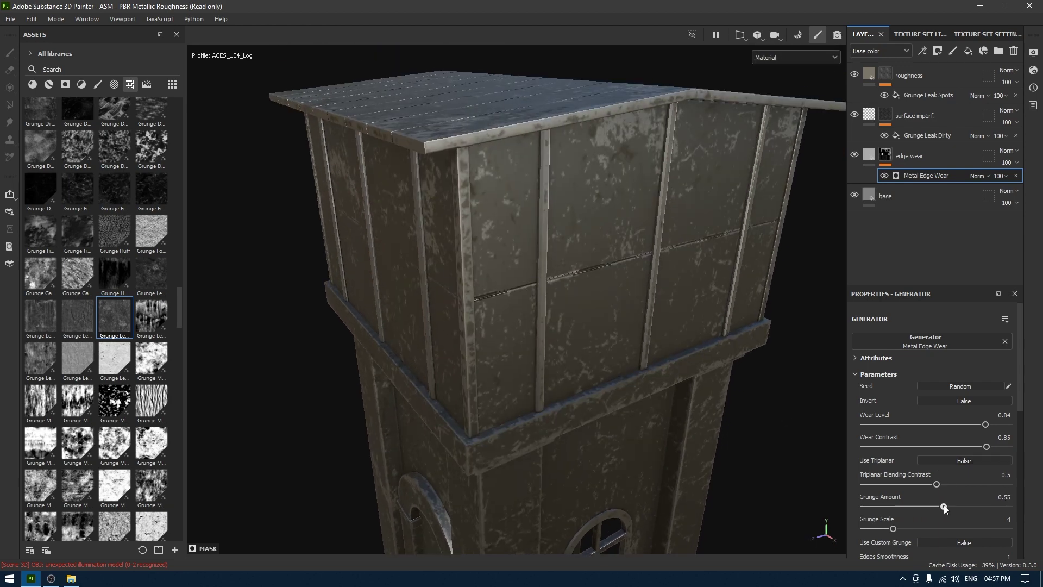
mouse_move(891, 528)
left_mouse_down()
mouse_move(917, 528)
mouse_move(904, 529)
left_mouse_up()
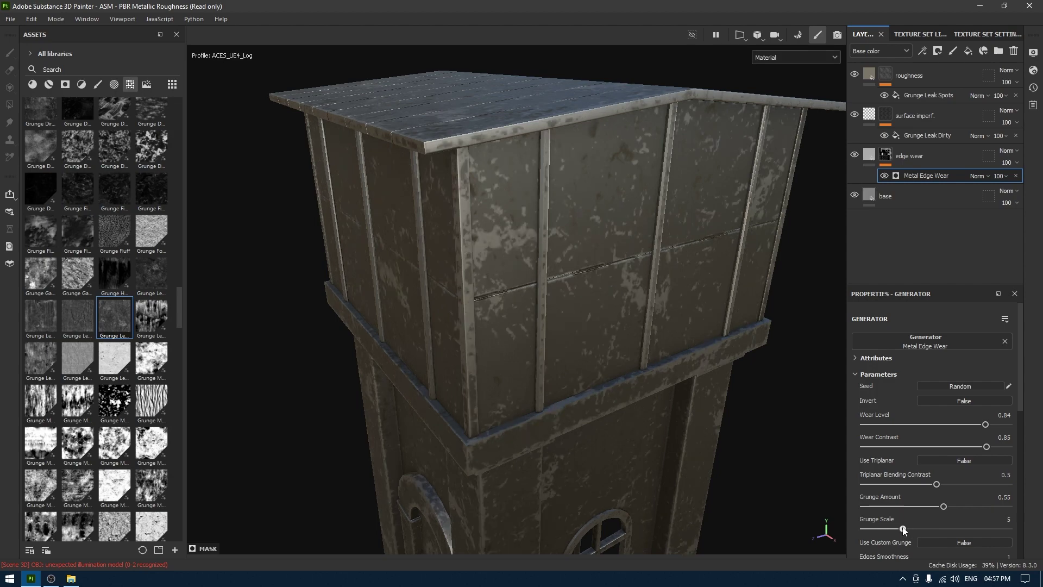
left_click_drag(751, 402, 718, 450, "alt")
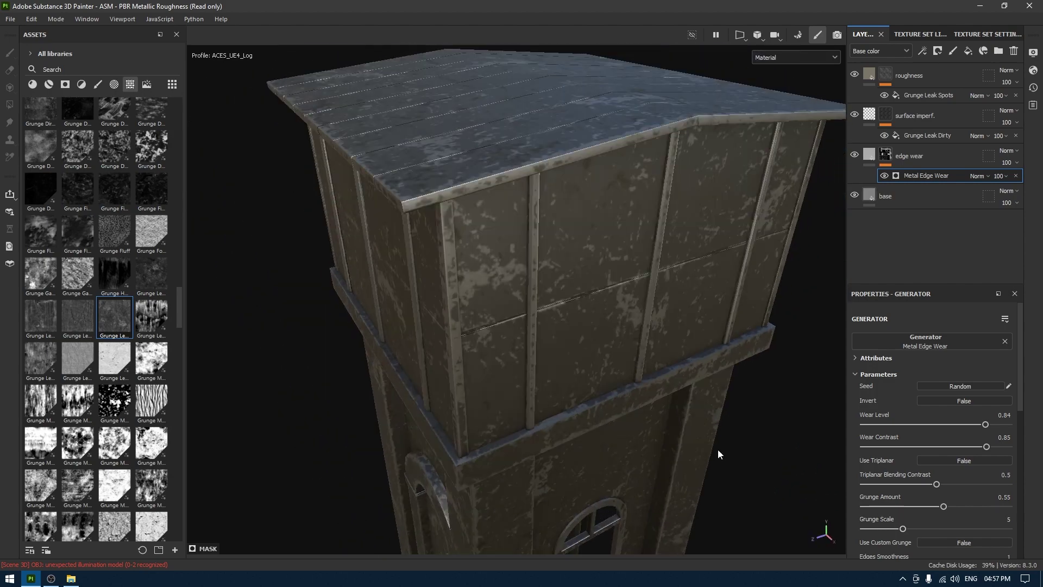
right_click_drag(718, 450, 576, 163, "alt")
left_click_drag(576, 162, 605, 145, "alt")
middle_click_drag(666, 212, 535, 143, "alt")
right_click_drag(559, 240, 636, 348, "alt")
left_click_drag(636, 348, 619, 320, "alt")
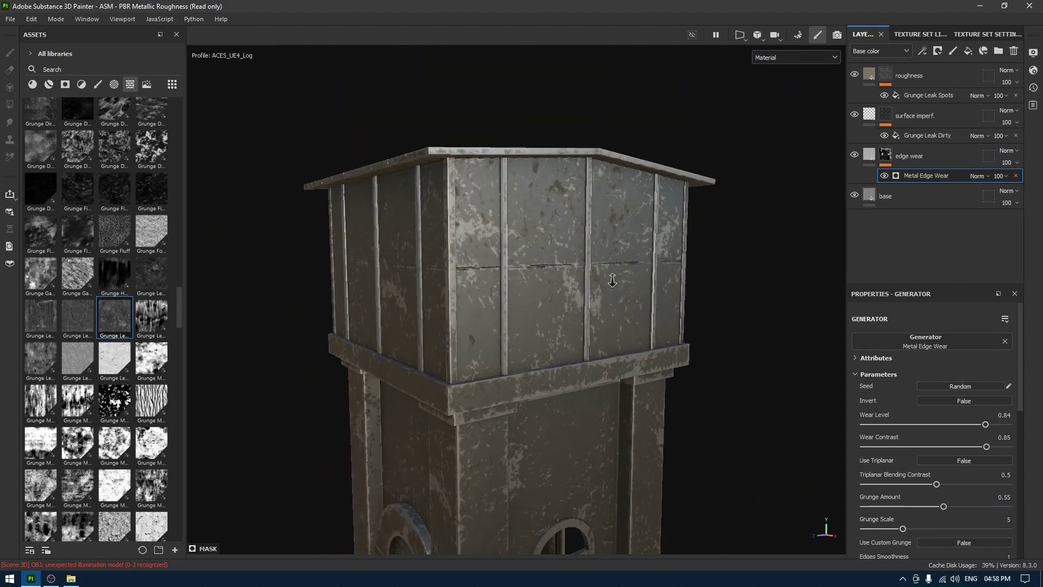
right_click_drag(619, 320, 598, 280, "alt")
Darken the base layer's base colour to 686868
left_click(902, 197)
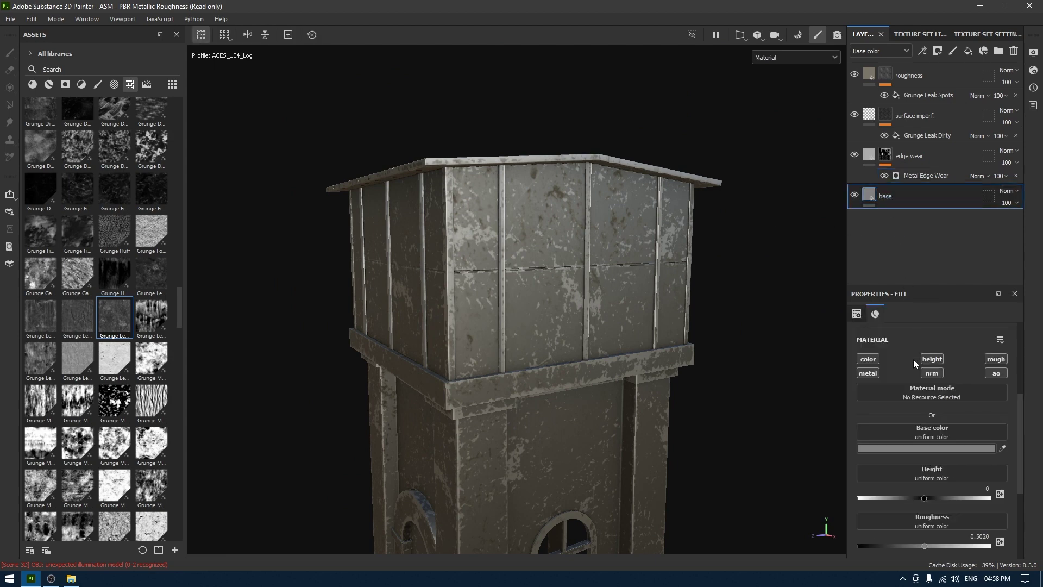
scroll(914, 375, "down", 3)
left_click(912, 350)
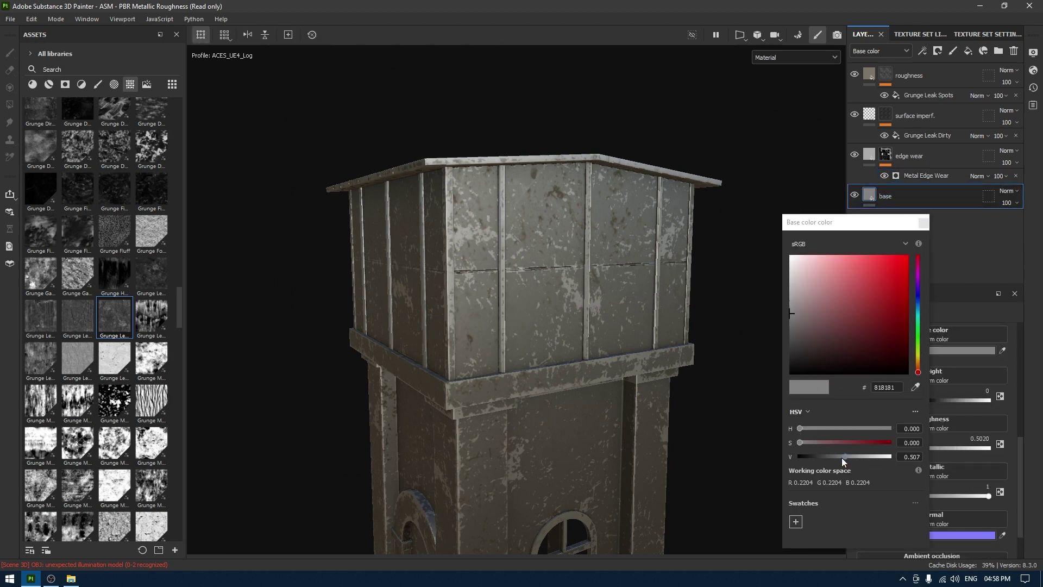
left_click_drag(842, 458, 835, 457)
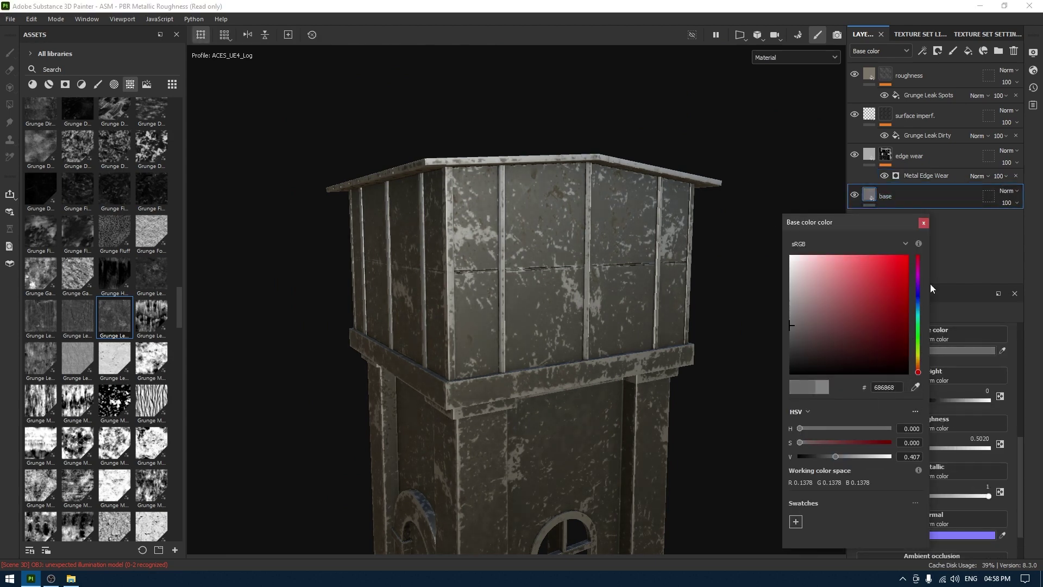
Darken the edge wear layer's base colour to 919191
left_click(869, 156)
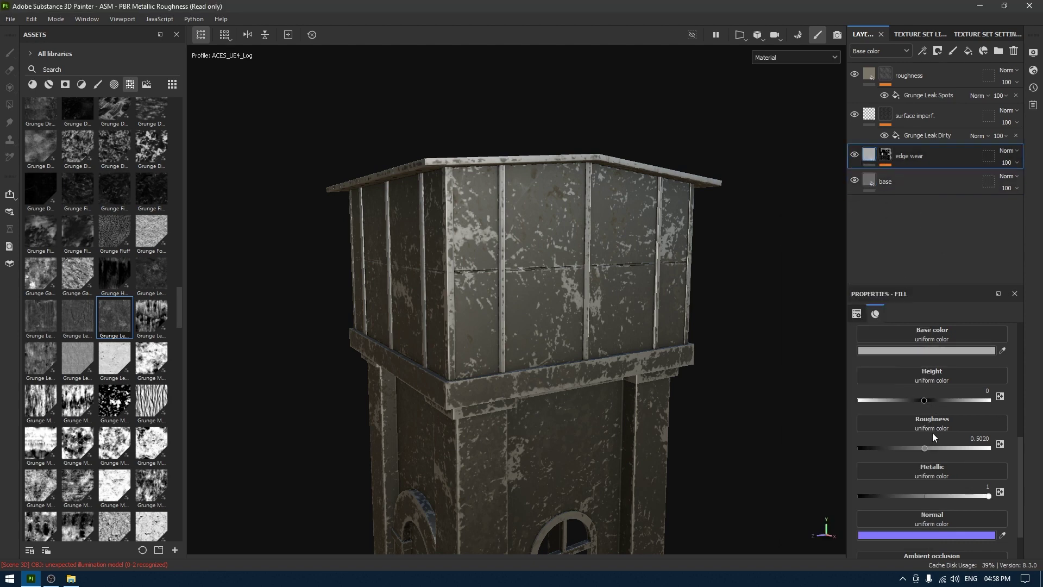
left_click(931, 348)
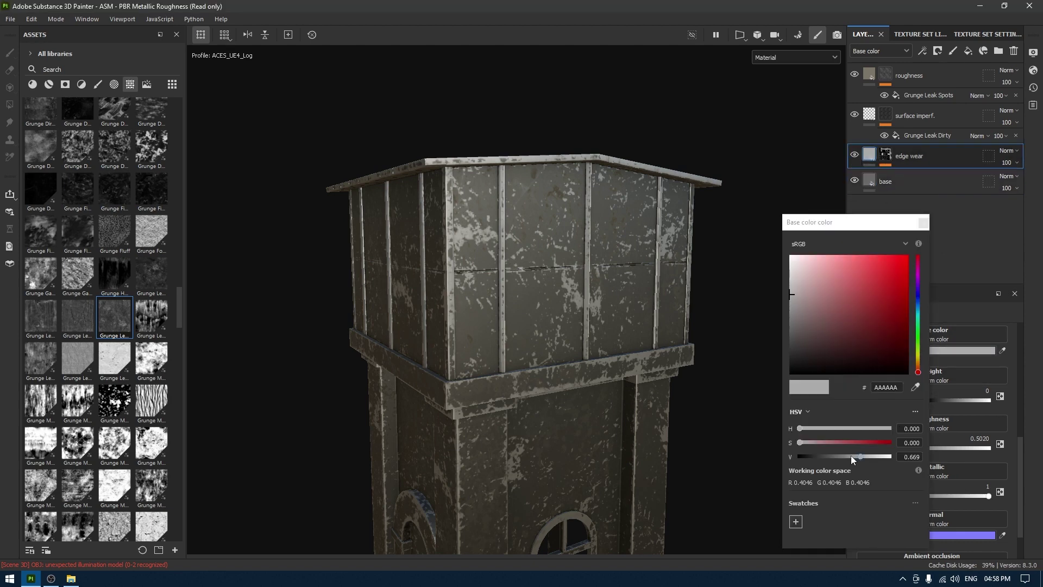
left_click(851, 456)
left_click(922, 223)
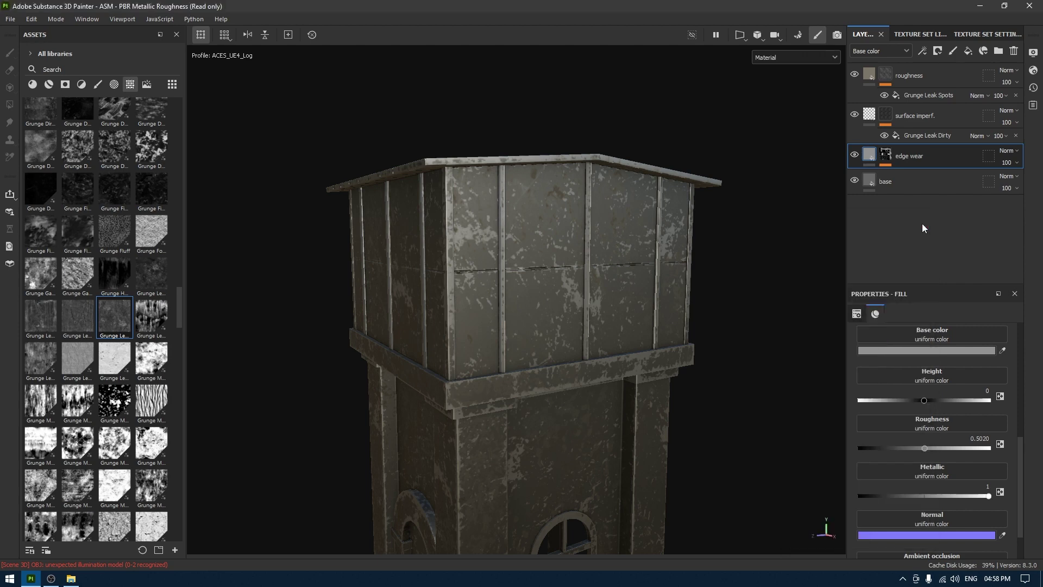
left_click_drag(443, 354, 777, 340, "alt")
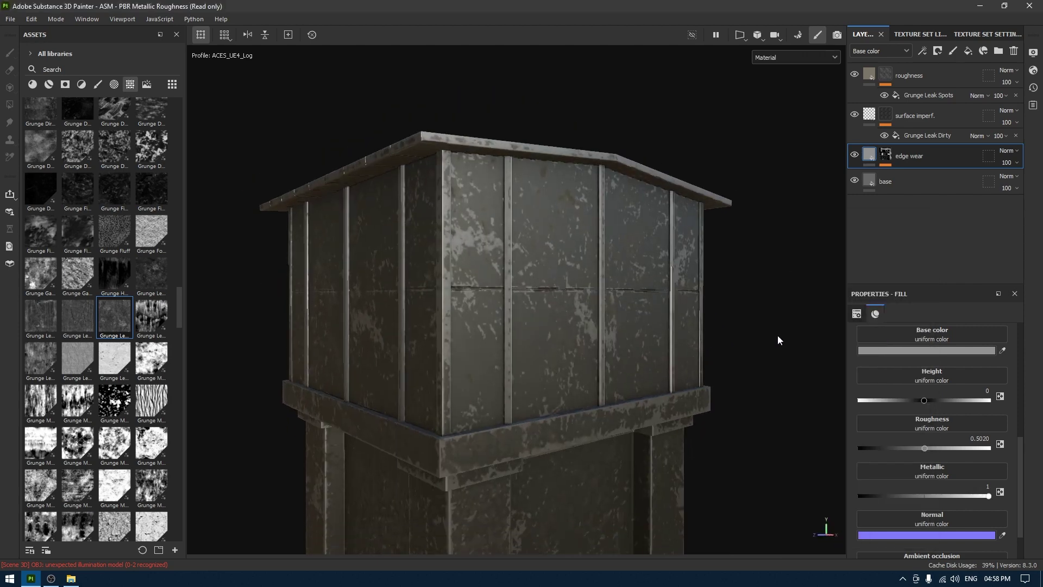
Add a fill layer with metal, normal and AO channels off, keeping colour, height and roughness
left_click(983, 51)
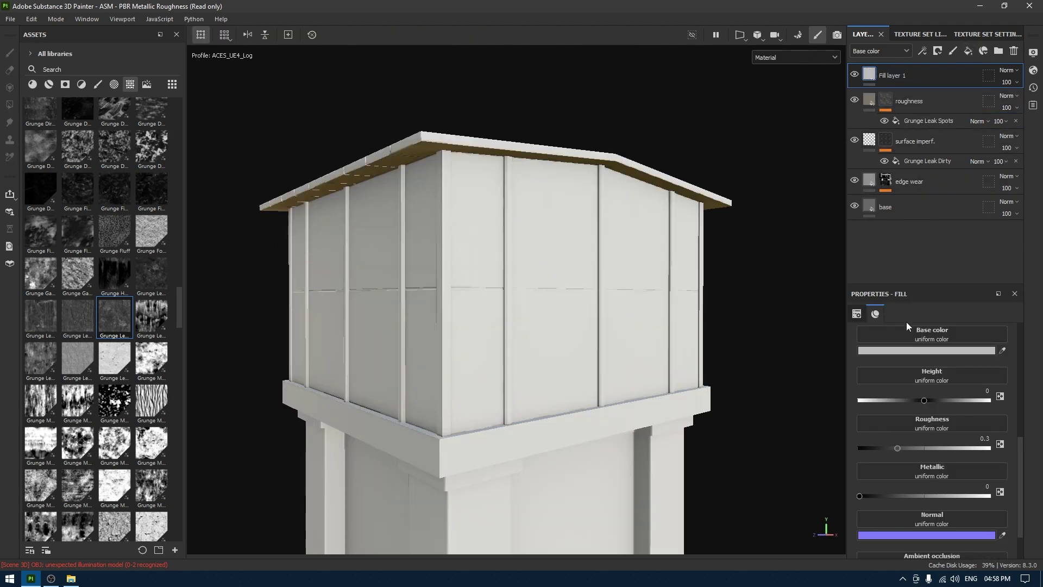
scroll(906, 326, "up", 3)
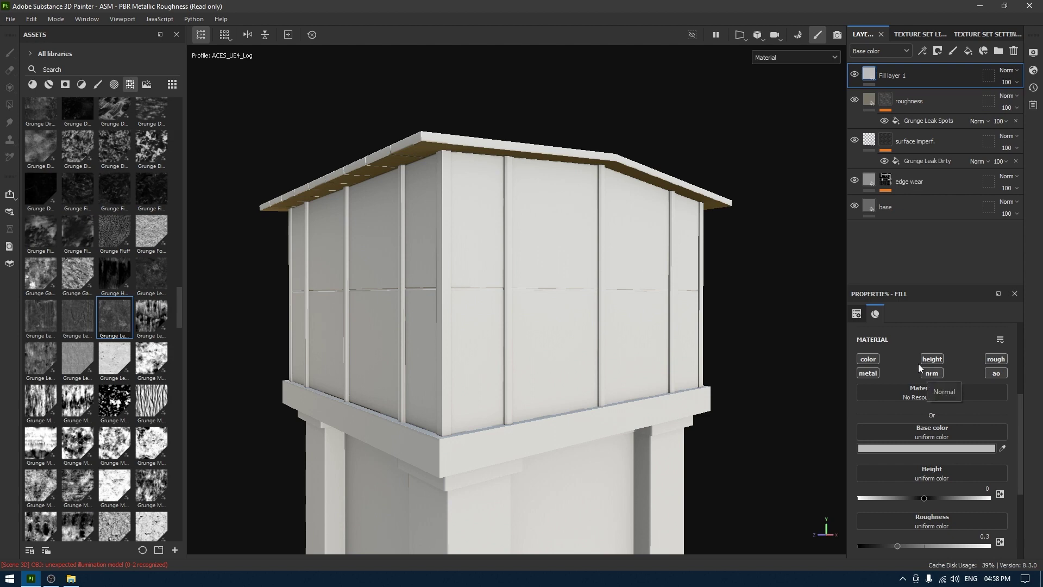
left_click(875, 374)
left_click(941, 374)
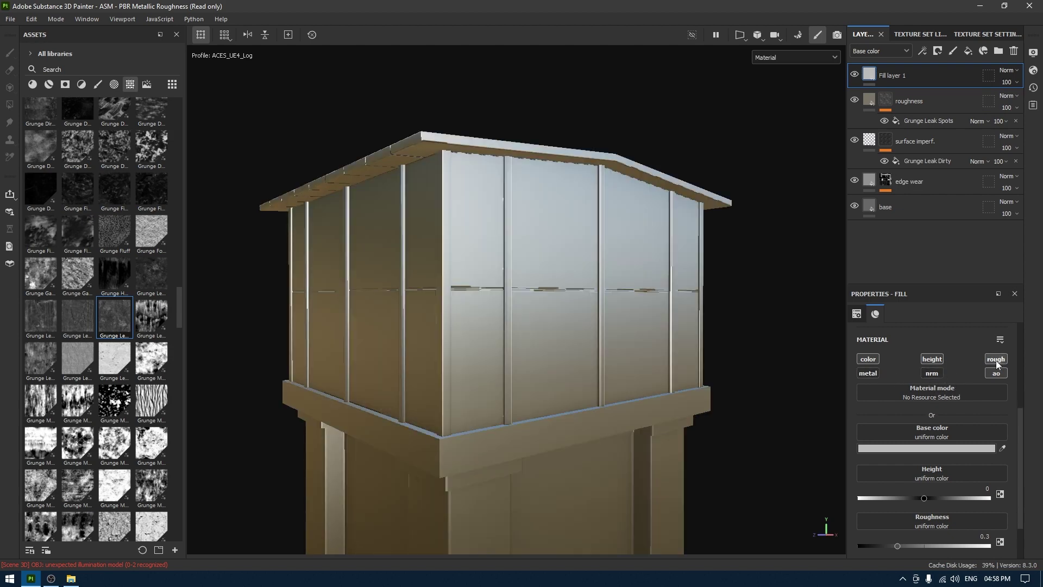
left_click(998, 362)
left_click(998, 361)
left_click(998, 374)
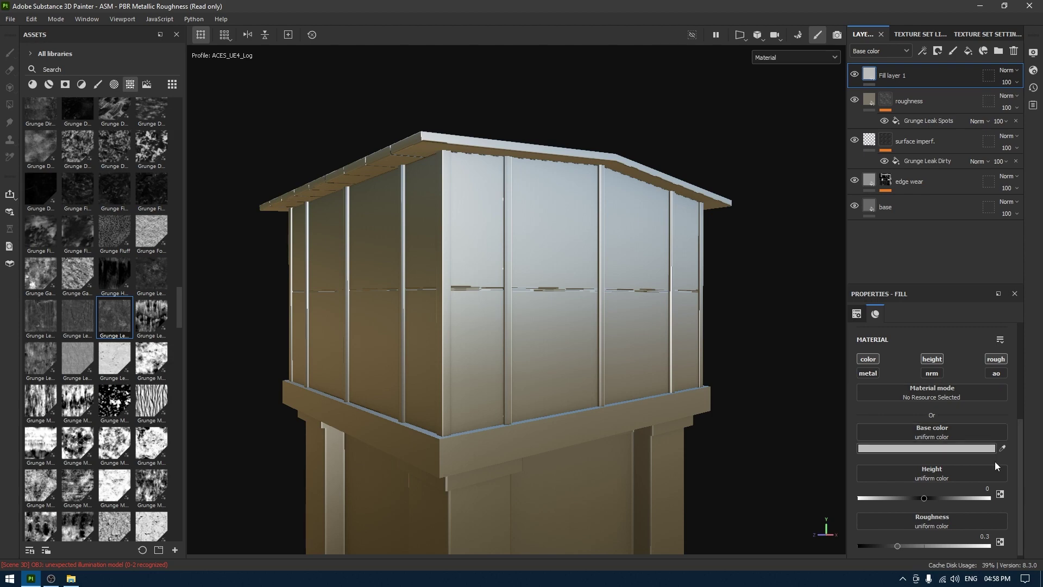
Set the fill's roughness to about 0.71 and height to about -0.04, naming it 'scratches'
scroll(954, 477, "down", 1)
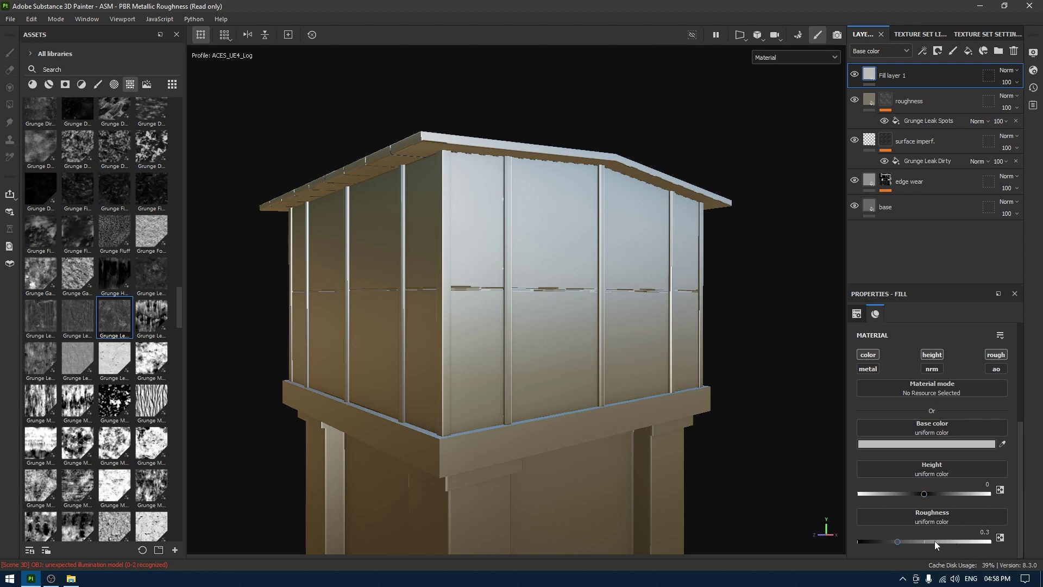
left_click_drag(934, 540, 952, 542)
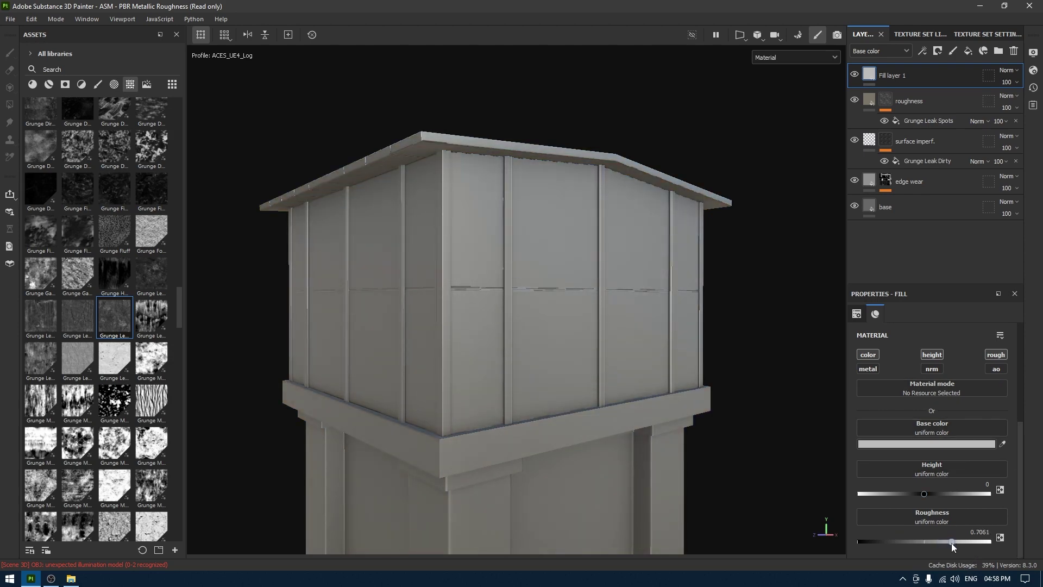
left_click_drag(926, 494, 923, 494)
double_click(897, 76)
type("s")
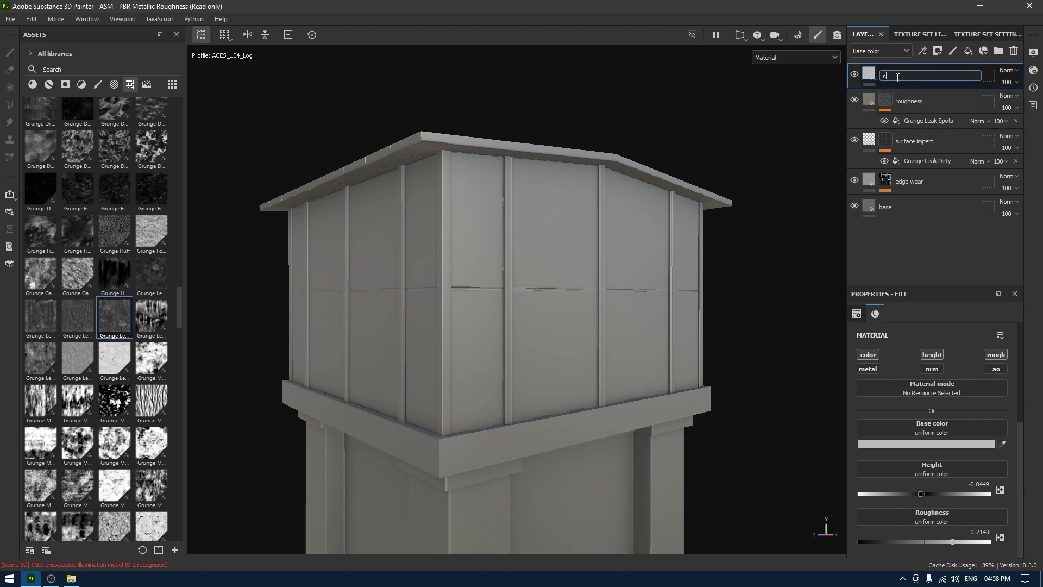
type("cratches")
Confirm the name 'scratches' and give it a black mask filled with Grunge Scratches Rough
key("Return")
right_click(896, 77)
left_click(931, 96)
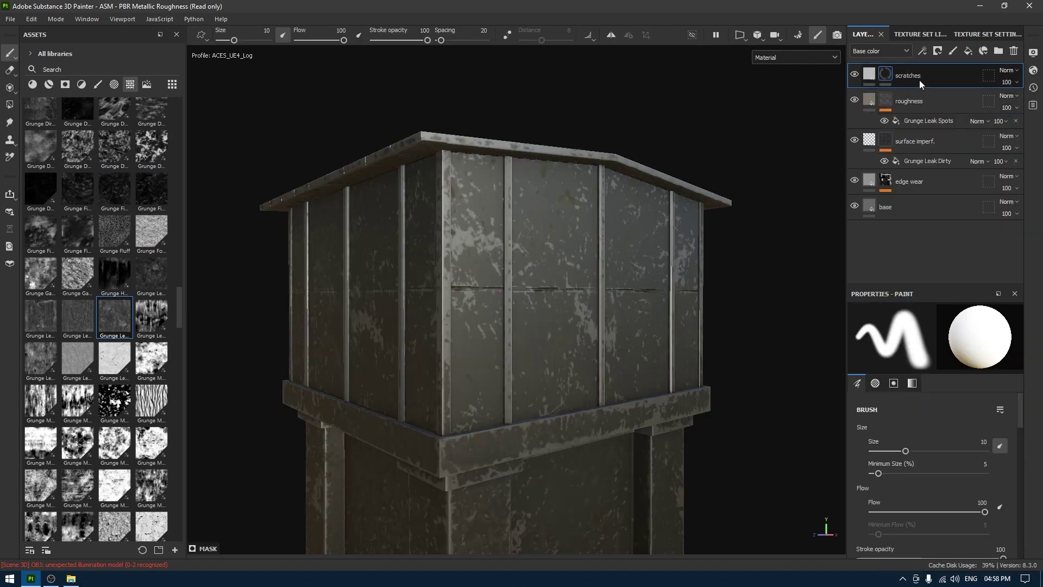
right_click(919, 80)
left_click(931, 503)
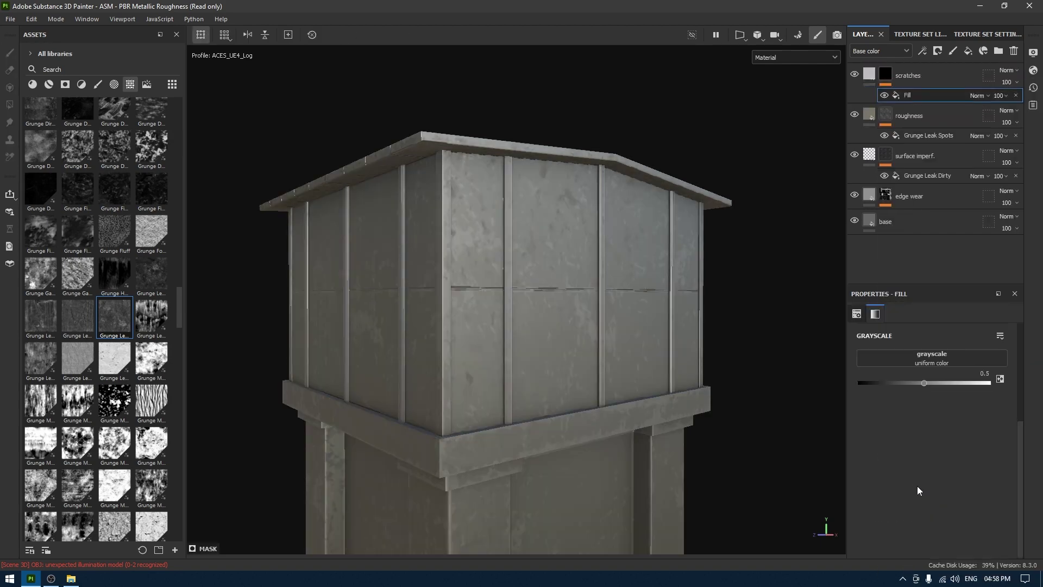
left_click(954, 364)
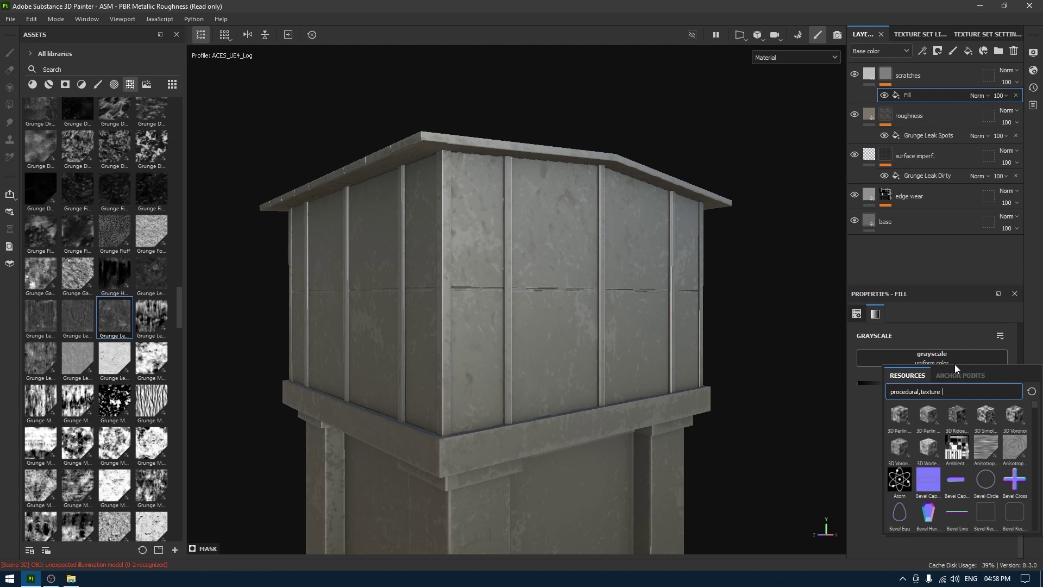
type("scra")
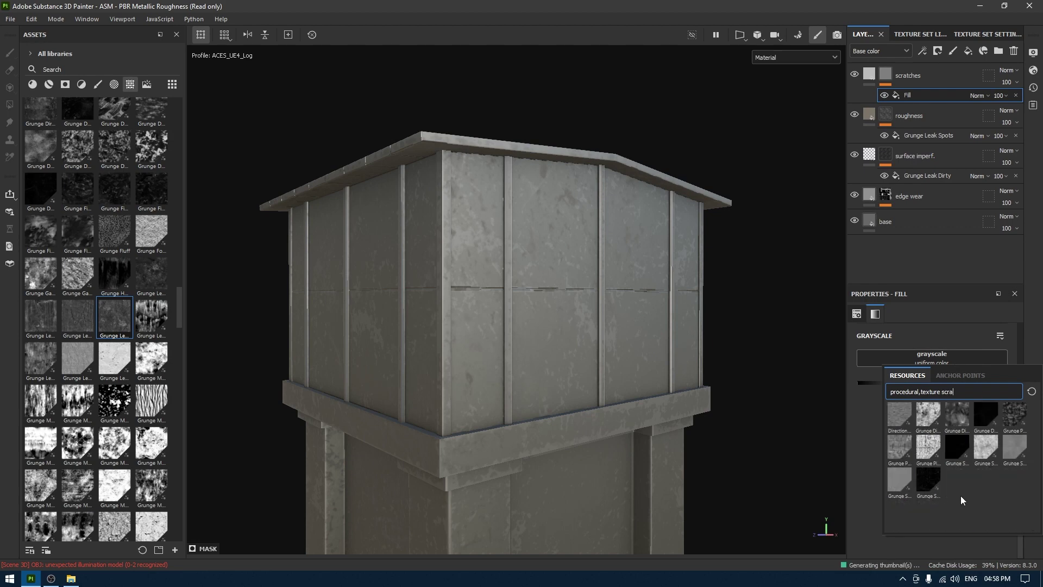
left_click(930, 478)
Set the Grunge Scratches Rough mask tiling to 8
left_click_drag(608, 317, 603, 353, "alt")
scroll(912, 363, "up", 3)
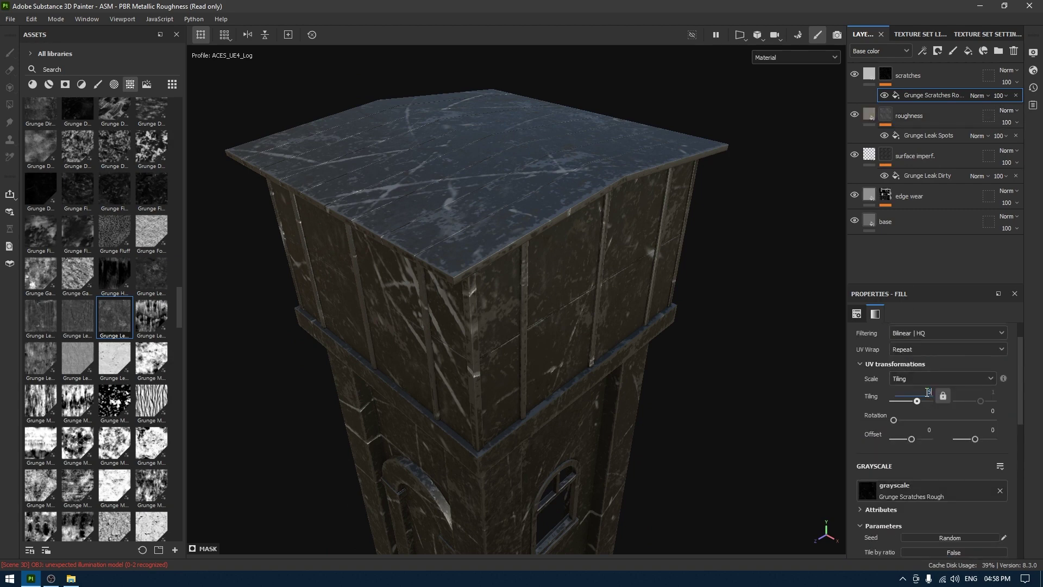
key("Return")
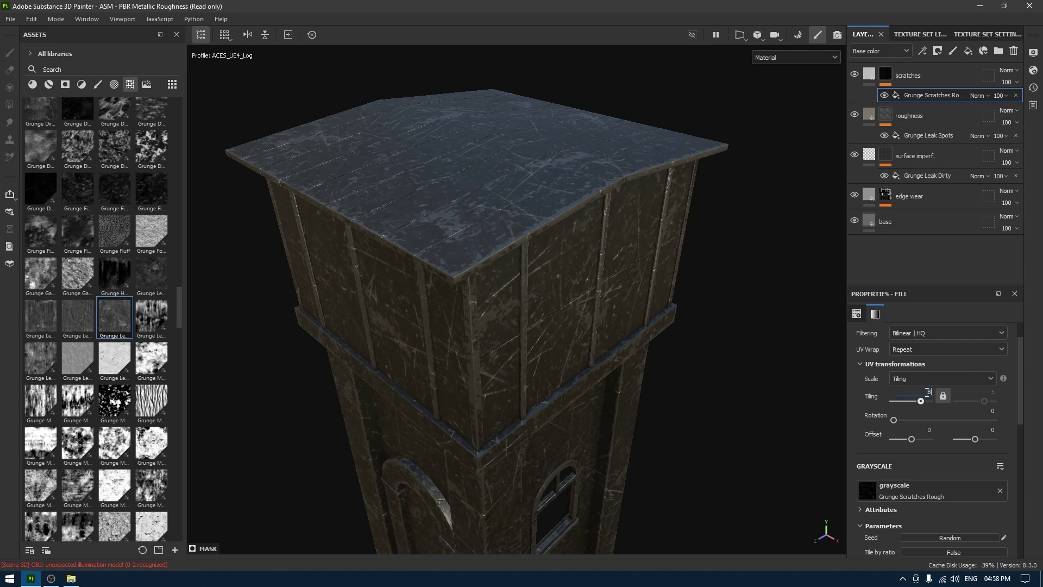
key("Return")
left_click_drag(616, 213, 592, 155, "alt")
right_click_drag(592, 155, 653, 288, "alt")
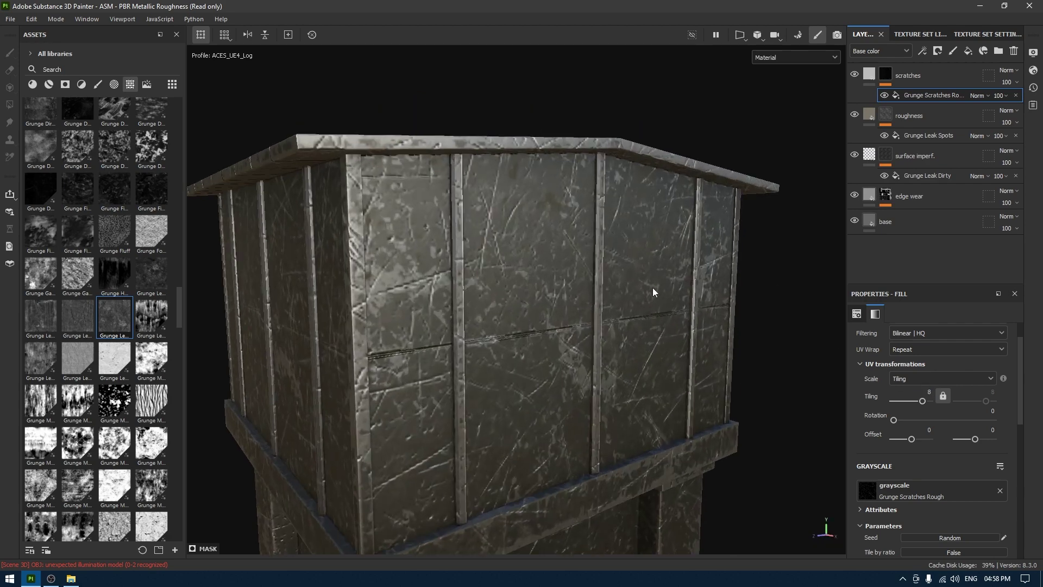
left_click_drag(653, 288, 693, 266, "alt")
Lower the scratches layer's height to about -0.03
left_click(869, 74)
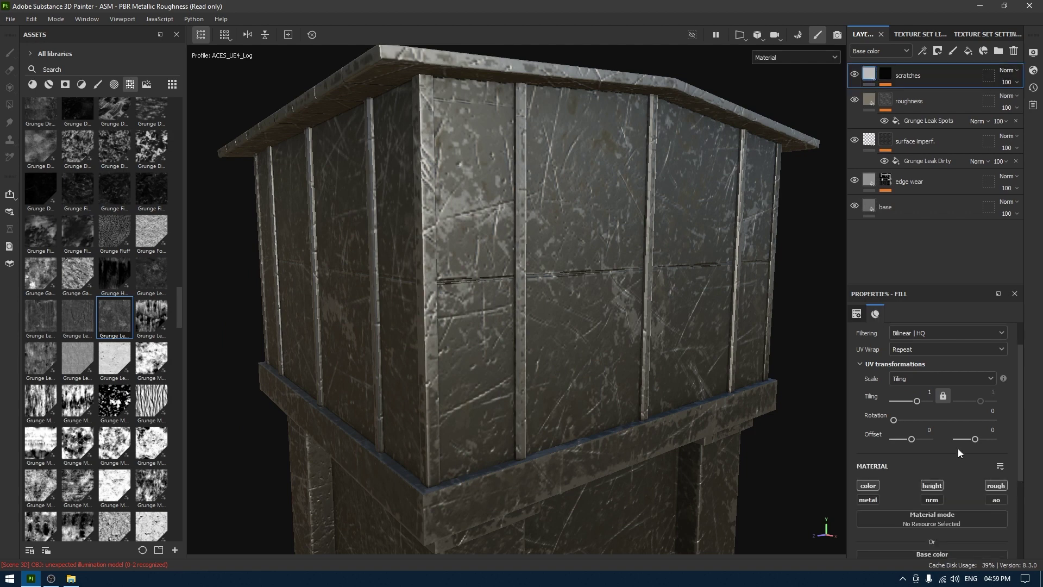
scroll(957, 451, "down", 3)
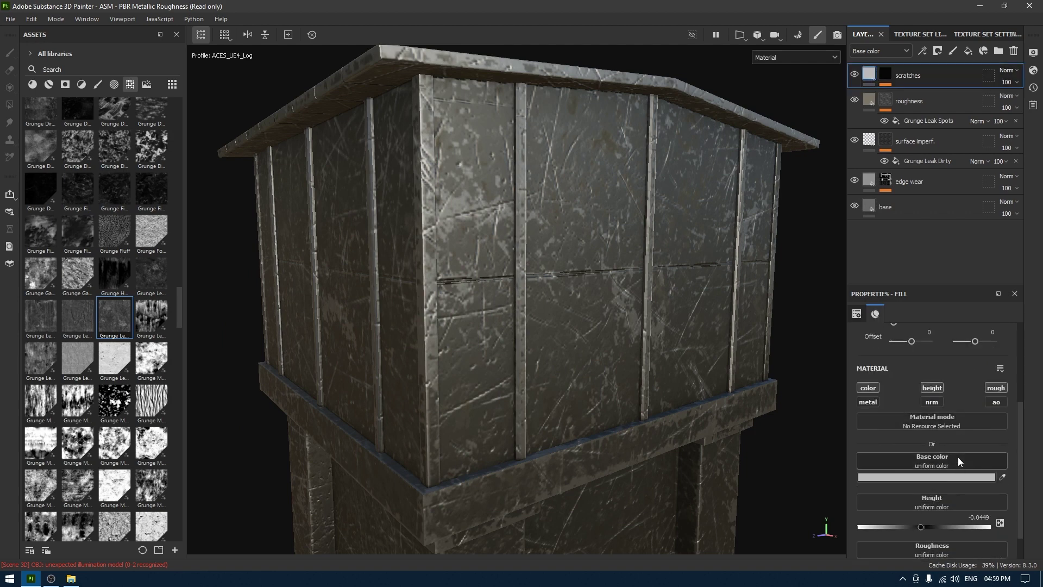
left_click(980, 517)
mouse_move(920, 527)
left_mouse_down()
mouse_move(871, 528)
mouse_move(933, 529)
mouse_move(912, 529)
mouse_move(921, 527)
left_mouse_up()
Try toggling the scratches' base colour channel and tinting them a reddish grey
left_click(924, 477)
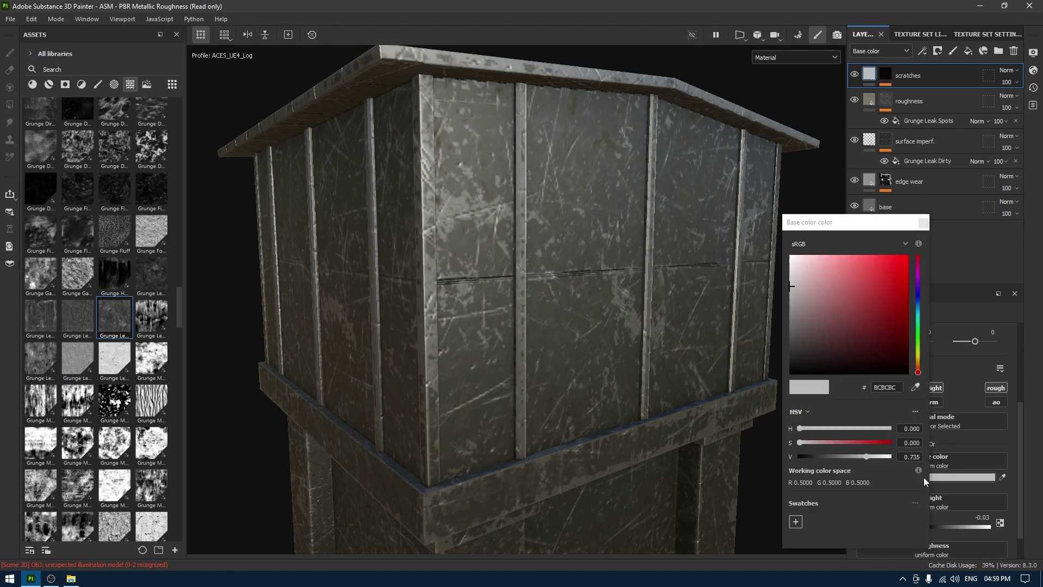
left_click(923, 223)
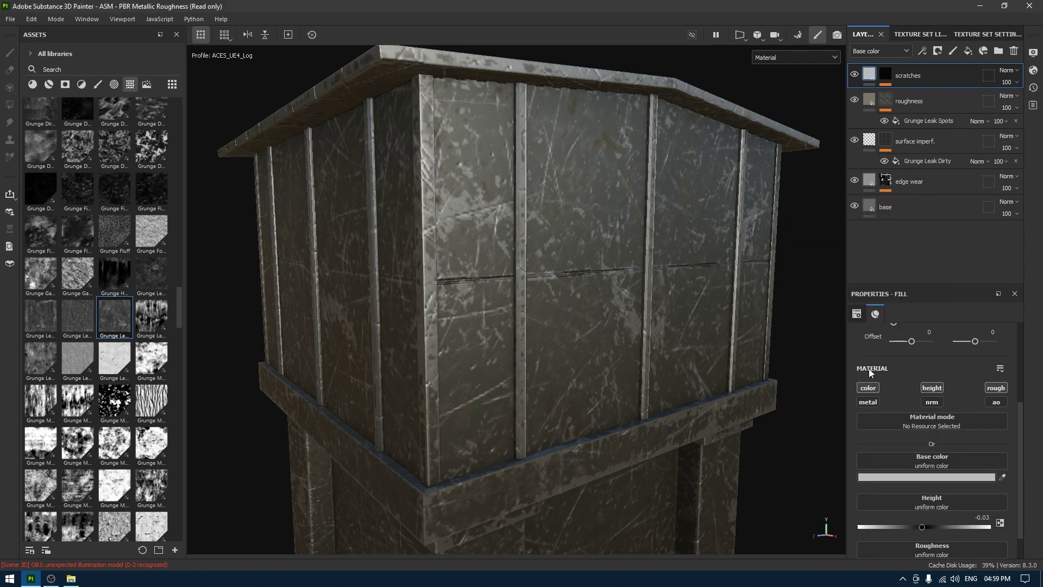
left_click(869, 387)
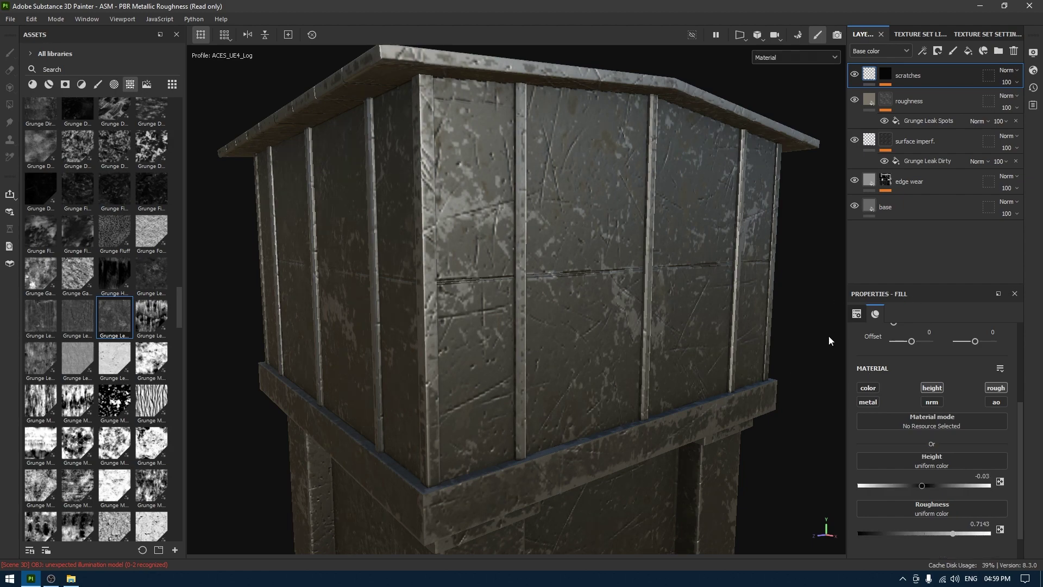
left_click_drag(829, 336, 774, 318, "alt")
left_click(868, 387)
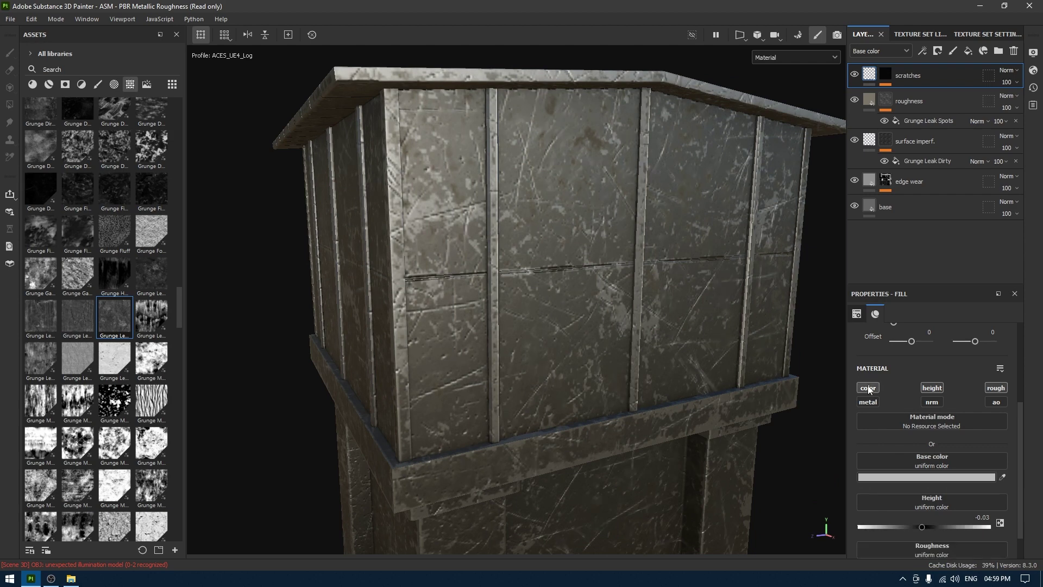
scroll(904, 430, "down", 1)
left_click(904, 441)
left_click_drag(816, 335, 787, 300)
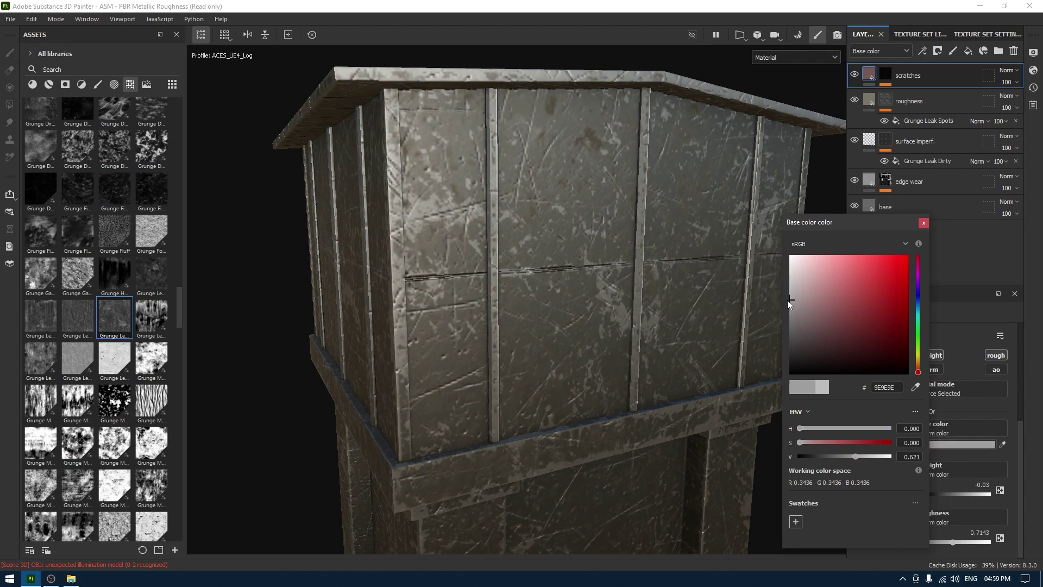
left_click(923, 223)
left_click_drag(608, 272, 586, 254, "alt")
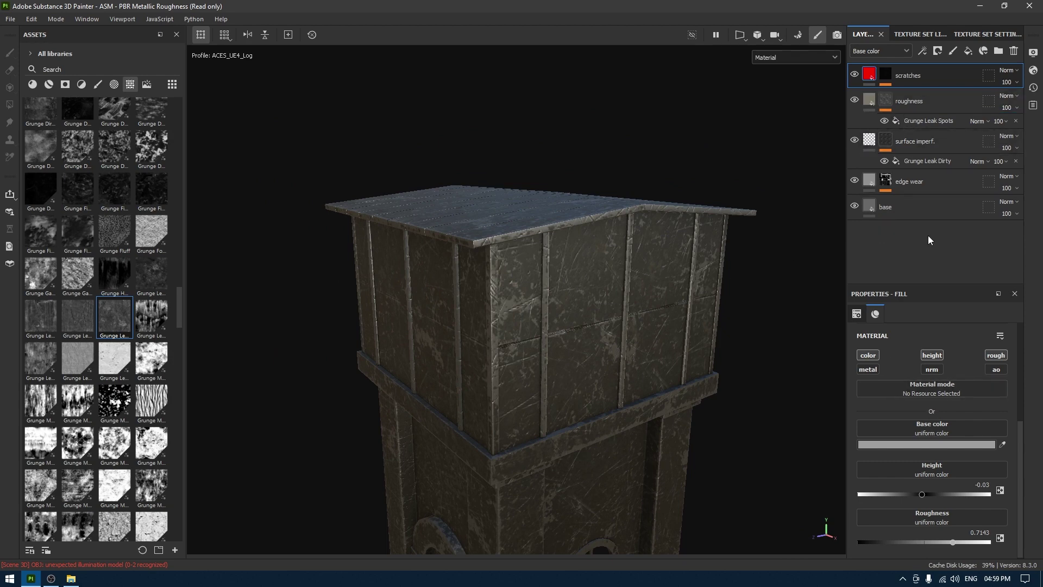
Set the scratches' base colour to a light grey of about C1C1C1
left_click(886, 78)
left_click(868, 72)
left_click(930, 444)
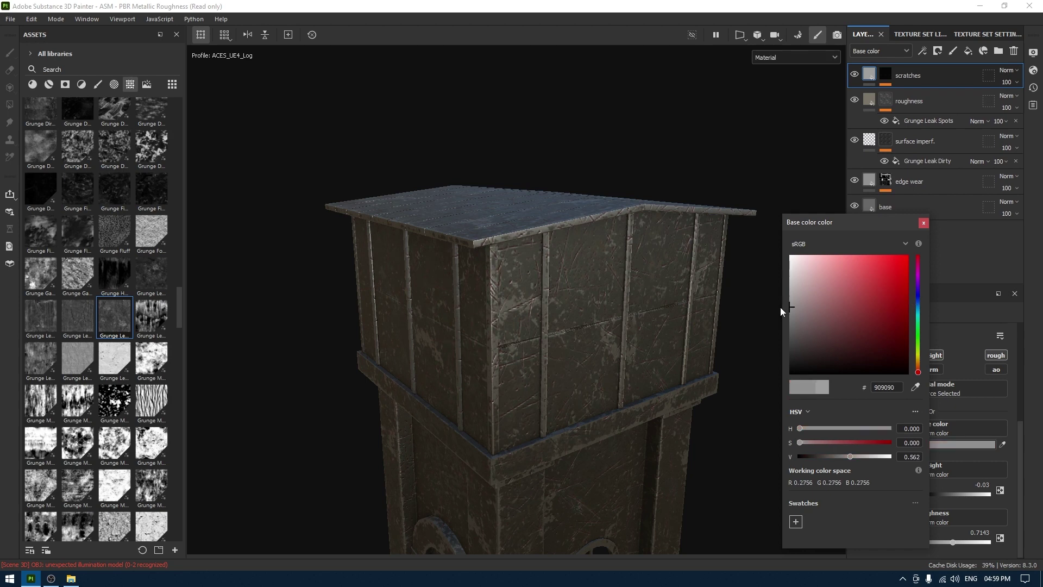
left_click_drag(788, 308, 713, 238)
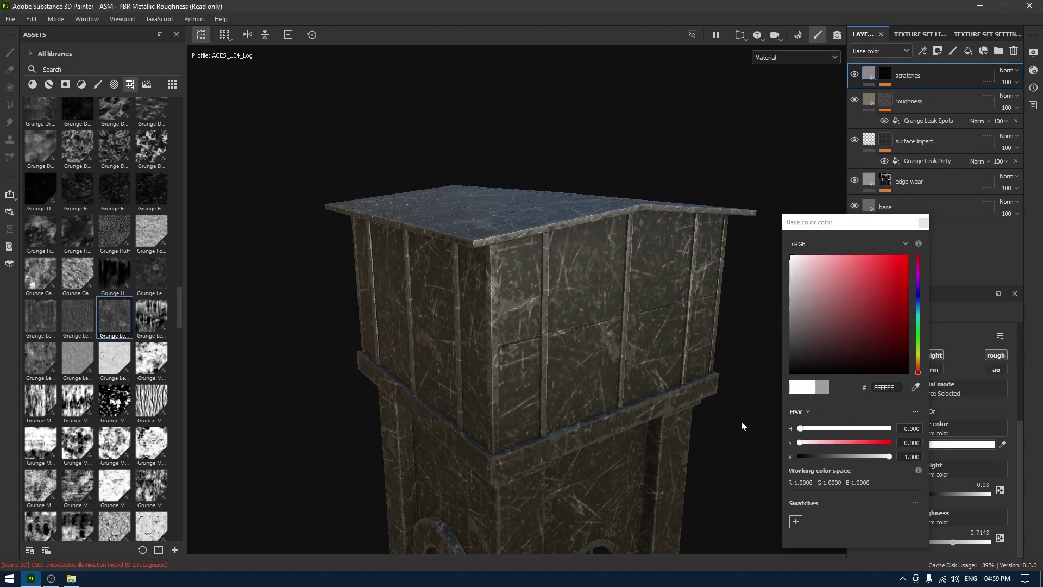
left_click_drag(877, 457, 869, 457)
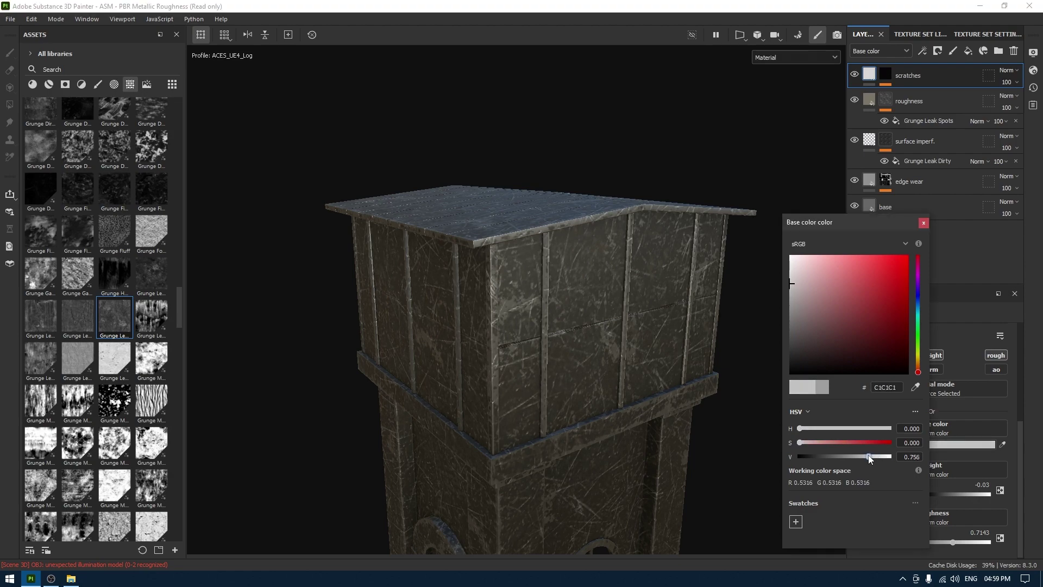
left_click(945, 232)
left_click(922, 223)
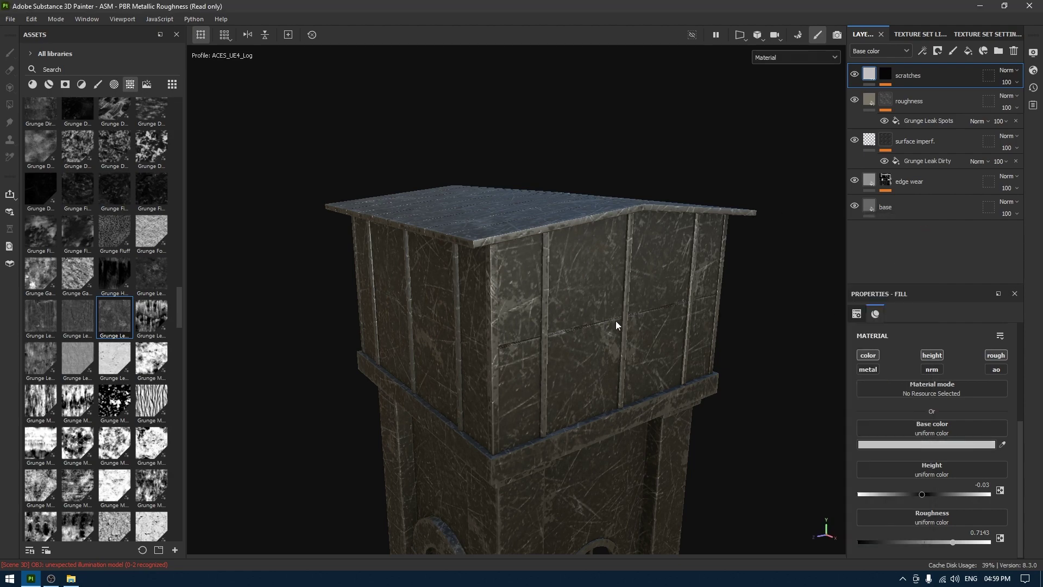
left_click_drag(615, 320, 695, 351, "alt")
scroll(695, 351, "down", 1)
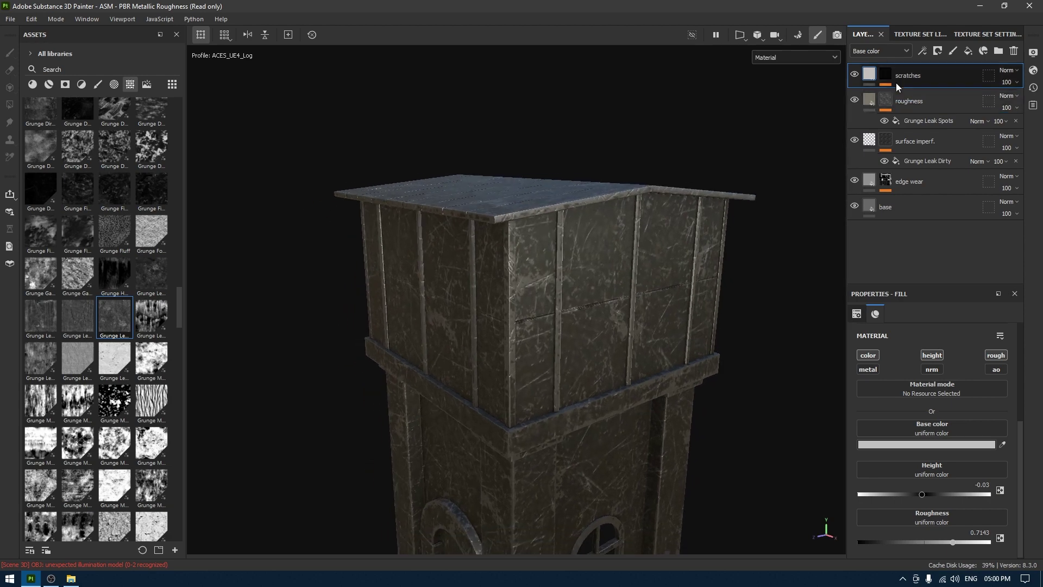
Add the Rust Fine material as the top layer with tiling 5
left_click(33, 84)
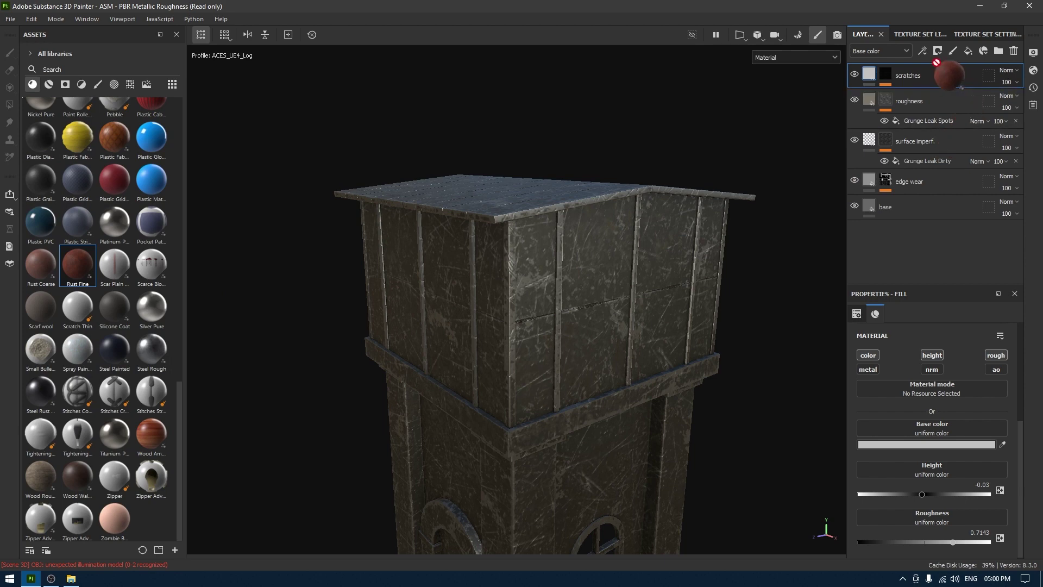
left_click_drag(936, 62, 932, 65)
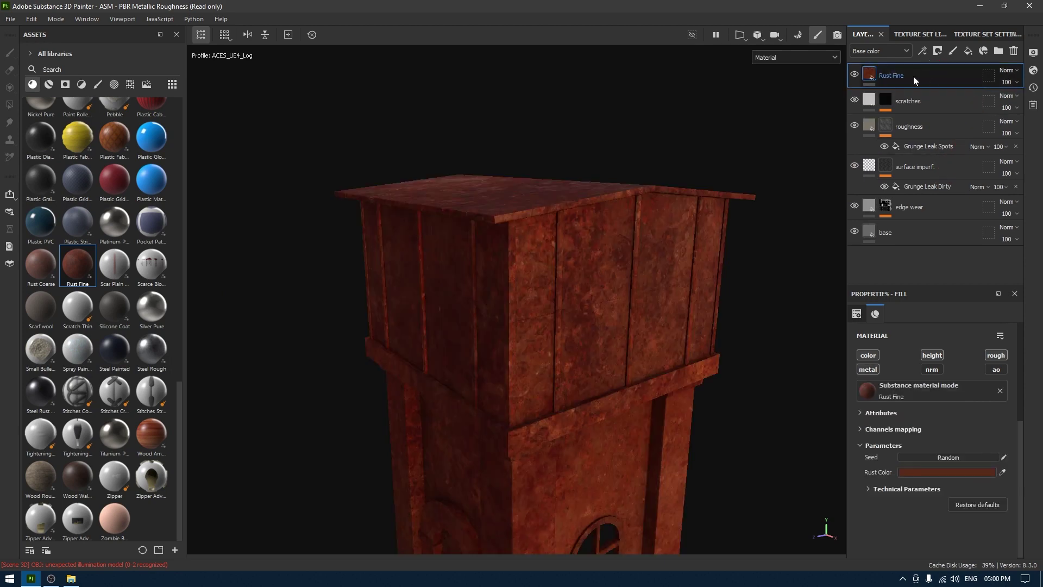
scroll(922, 422, "up", 2)
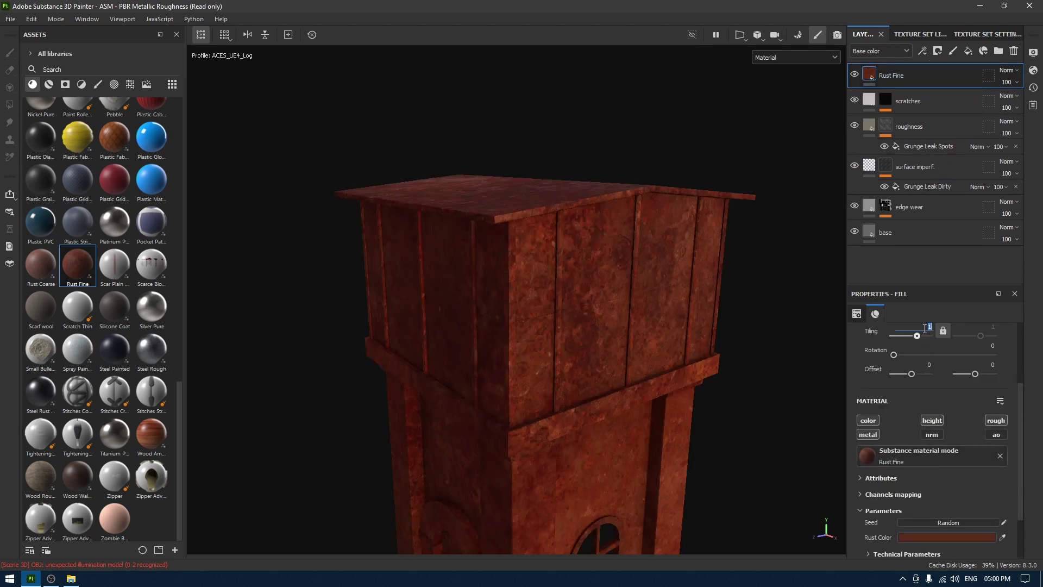
type("5")
key("Return")
Make the Rust Fine colour a duller dark brown (4C3931)
scroll(954, 474, "down", 2)
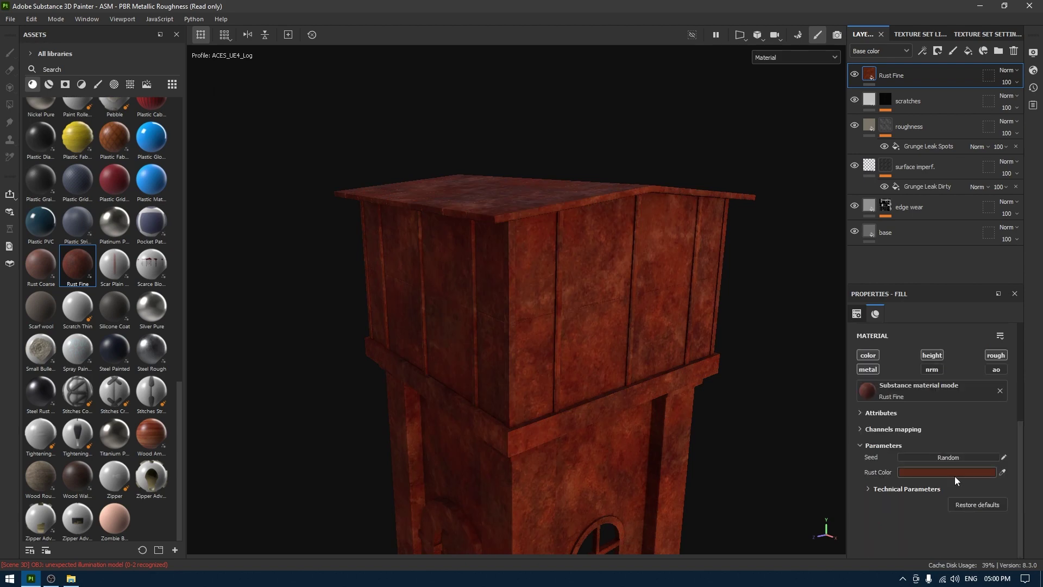
left_click(954, 472)
left_click_drag(864, 328, 821, 341)
left_click(923, 223)
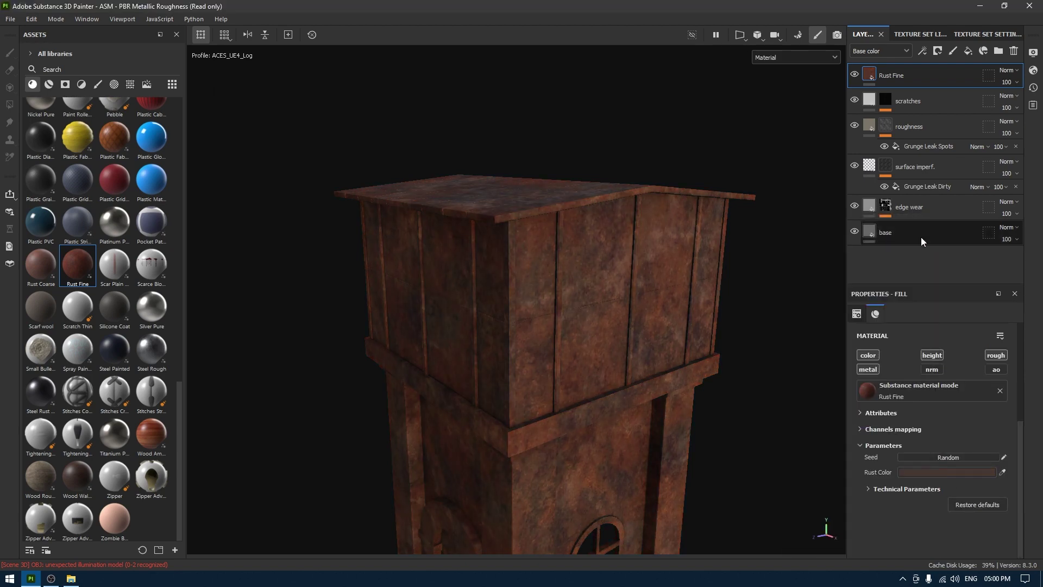
Give the Rust Fine layer a black mask driven by a Dirt generator
right_click(897, 78)
left_click(901, 89)
right_click(908, 77)
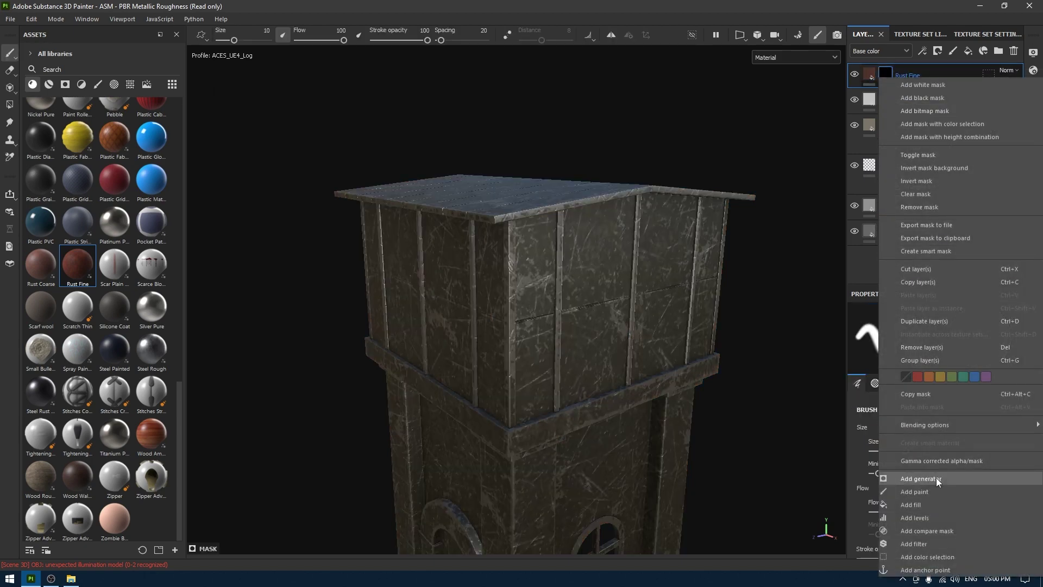
left_click(937, 482)
left_click(922, 343)
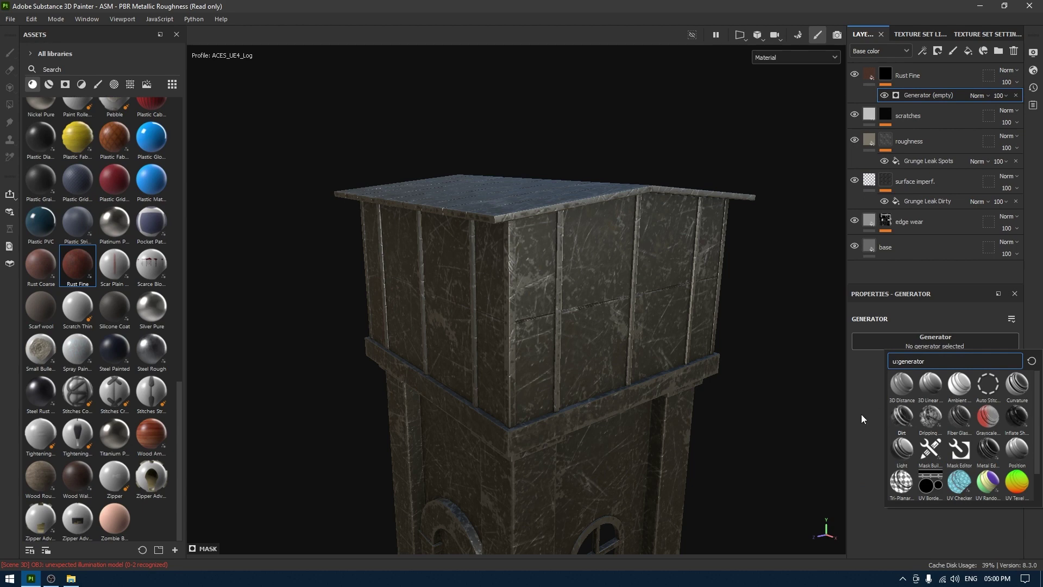
left_click(901, 416)
left_click_drag(643, 302, 677, 383, "alt")
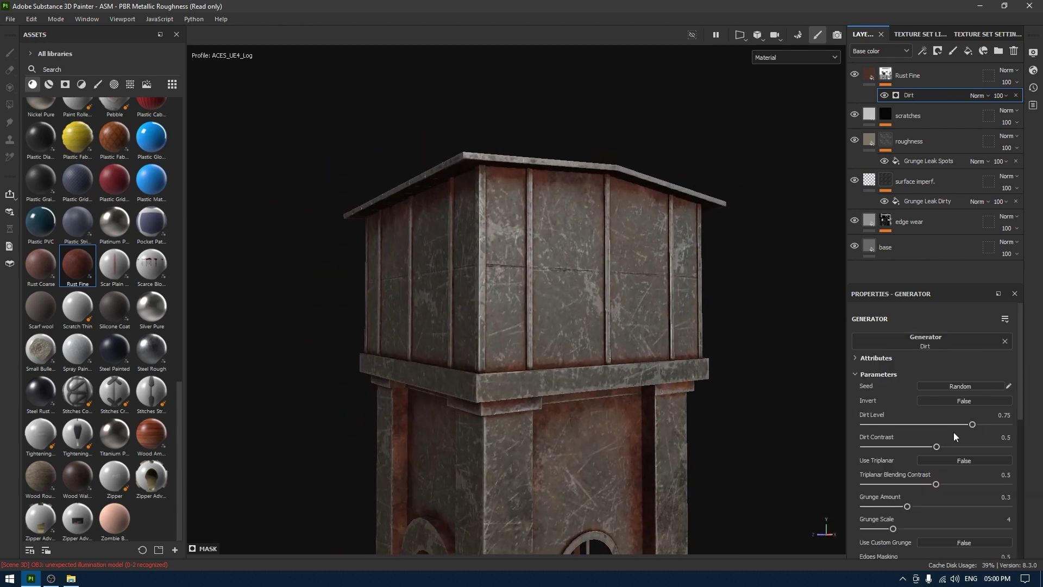
Lower Dirt Level to 0.7 and Dirt Contrast to 0.28, then add a paint effect above Dirt
mouse_move(948, 424)
left_mouse_down()
mouse_move(894, 425)
mouse_move(961, 428)
left_mouse_up()
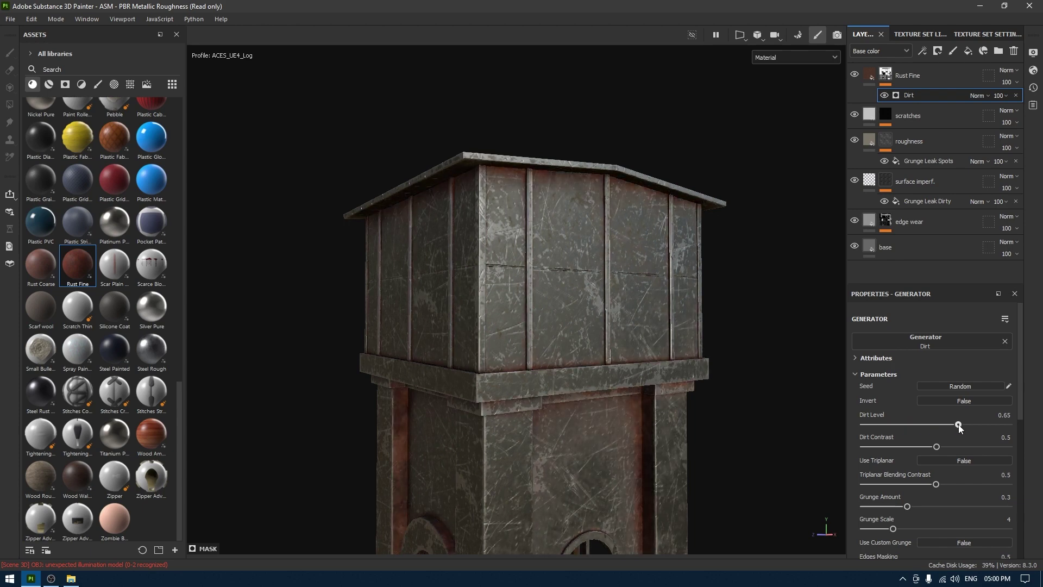
mouse_move(936, 446)
left_mouse_down()
mouse_move(989, 445)
mouse_move(915, 449)
left_mouse_up()
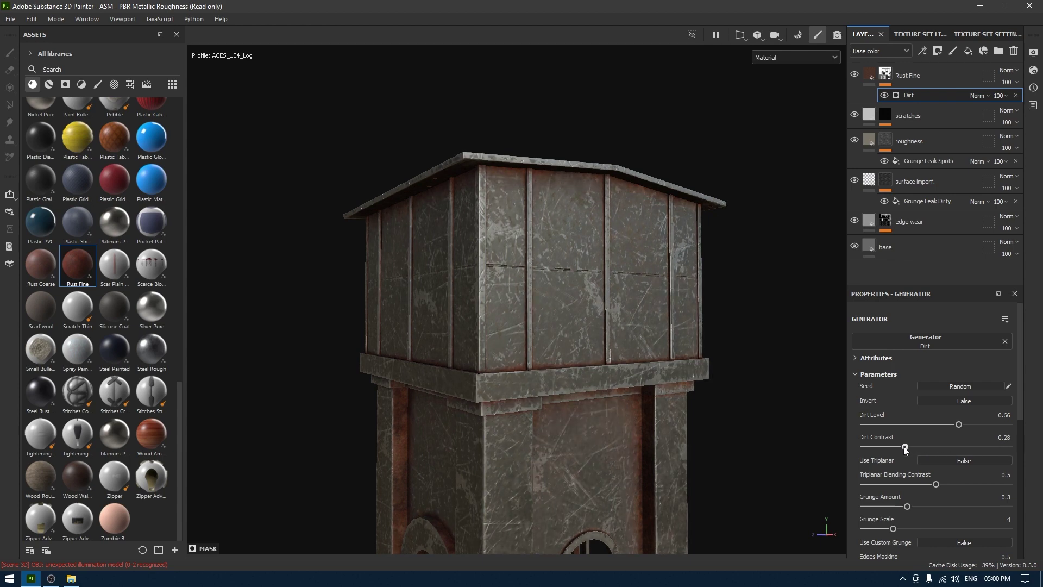
left_click_drag(641, 353, 641, 377, "alt")
right_click(902, 97)
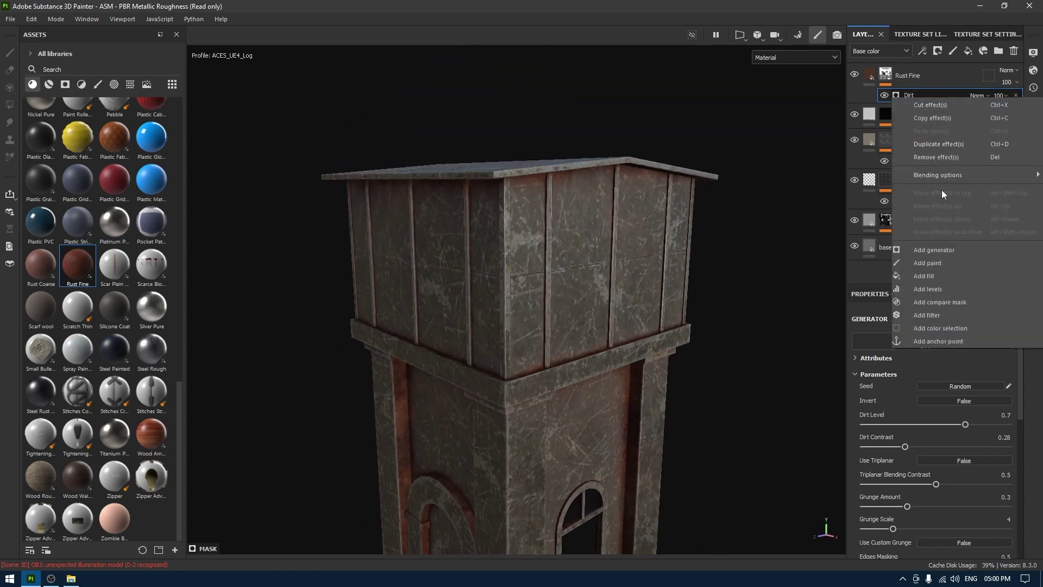
left_click(932, 263)
Switch the rust mask's paint effect to Linear Dodge, undoing a test stroke on the roof
left_click(982, 96)
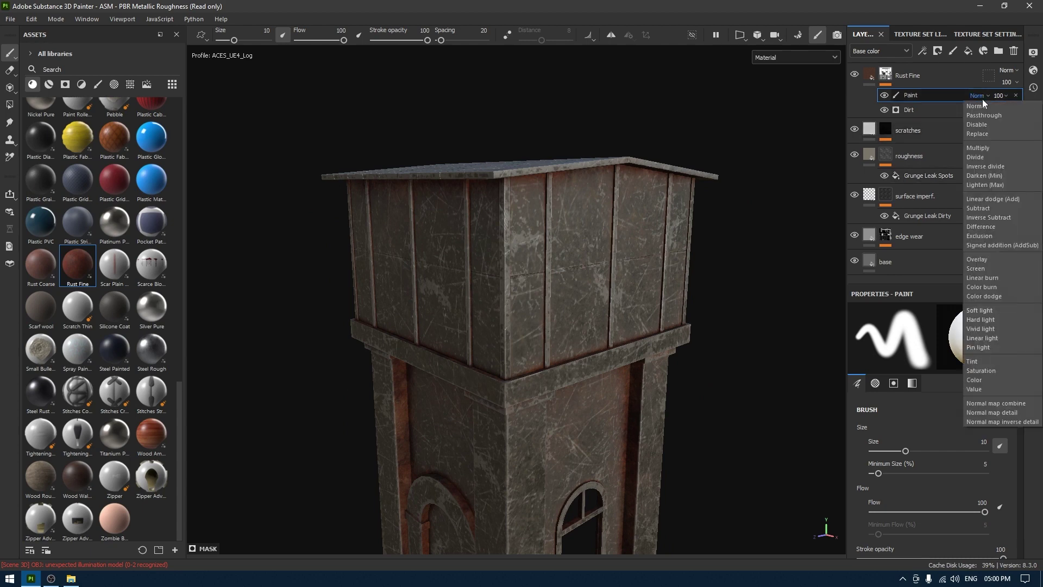
left_click(982, 199)
mouse_move(492, 76)
left_mouse_down("alt")
mouse_move(470, 161)
mouse_move(489, 220)
mouse_move(480, 241)
mouse_move(552, 261)
mouse_move(577, 326)
left_mouse_up("alt")
scroll(500, 223, "up", 3)
key("ctrl+z")
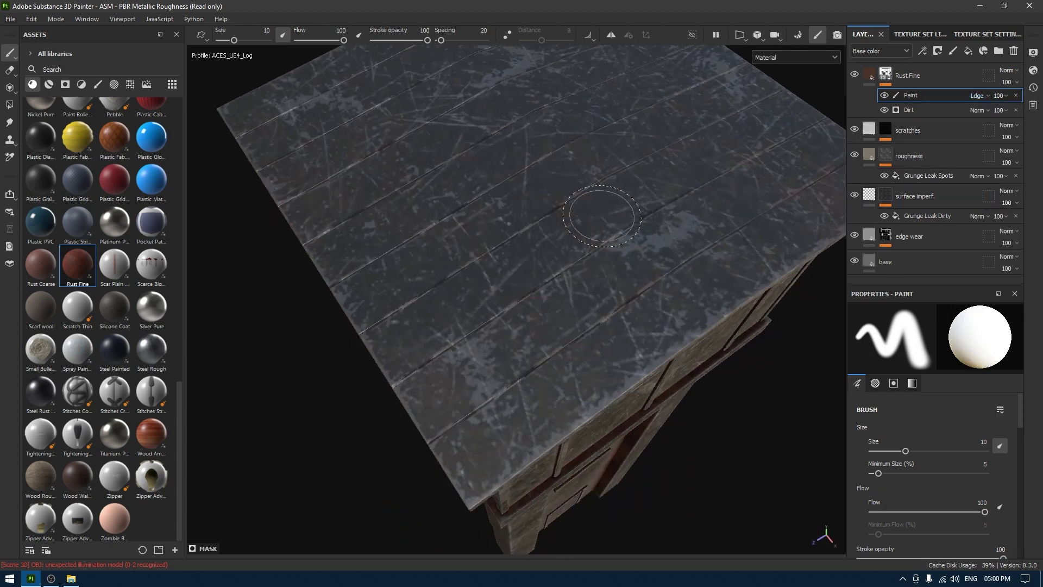
scroll(544, 179, "down", 5)
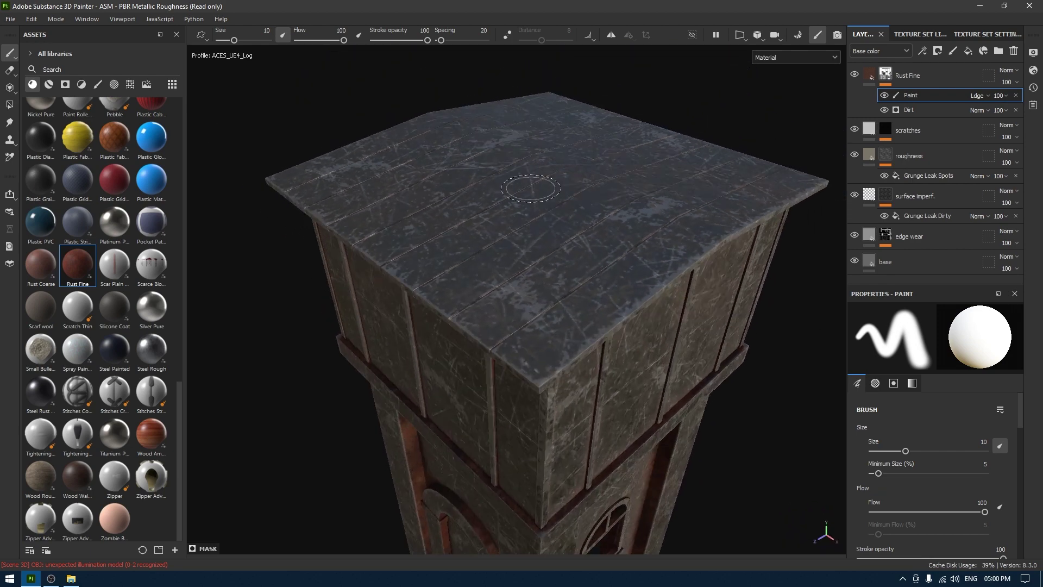
left_click_drag(615, 286, 625, 322, "alt+shift")
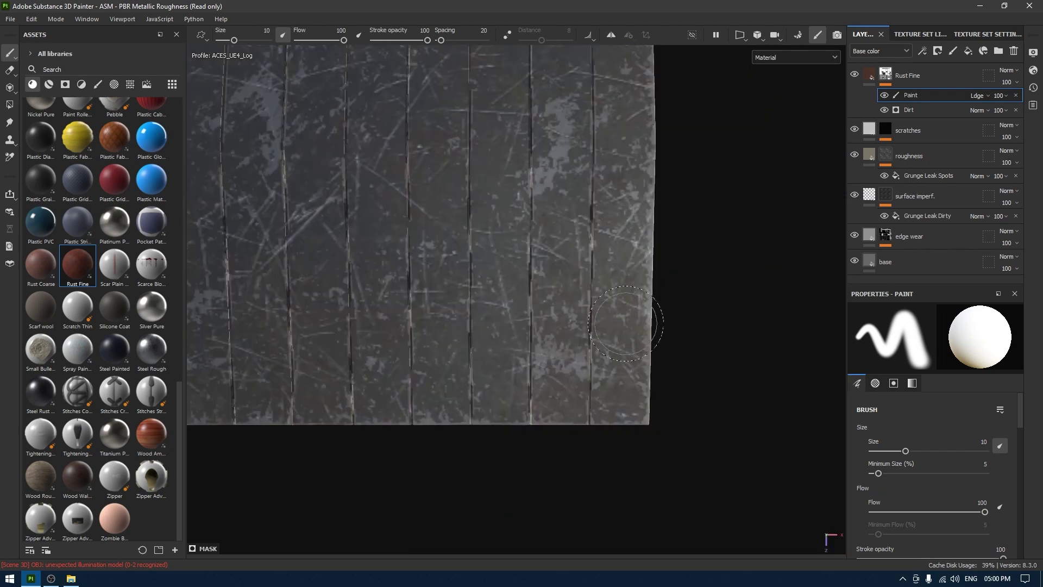
right_click_drag(616, 317, 557, 255, "alt")
middle_click_drag(551, 240, 557, 280, "alt")
right_click_drag(557, 281, 588, 287, "alt")
left_click_drag(588, 286, 516, 207, "alt")
middle_click_drag(517, 228, 508, 336, "alt")
left_click_drag(507, 335, 326, 272, "alt")
middle_click_drag(565, 309, 601, 223, "alt")
left_click_drag(601, 223, 565, 300, "alt")
scroll(963, 432, "down", 8)
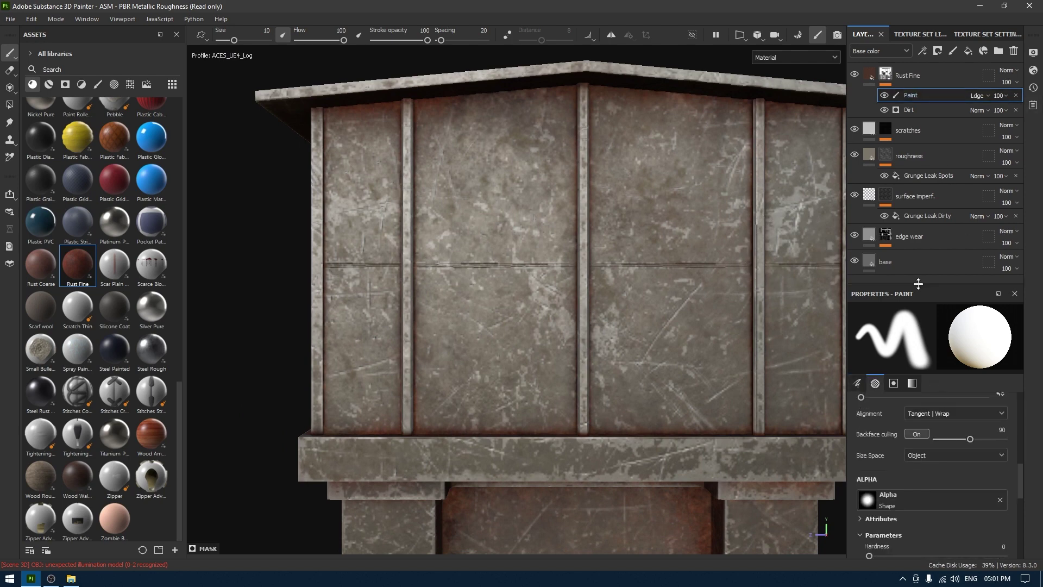
Drag the Grunge Humidity alpha from the Alphas library into the paint brush's Stencil slot
left_click_drag(921, 283, 921, 149)
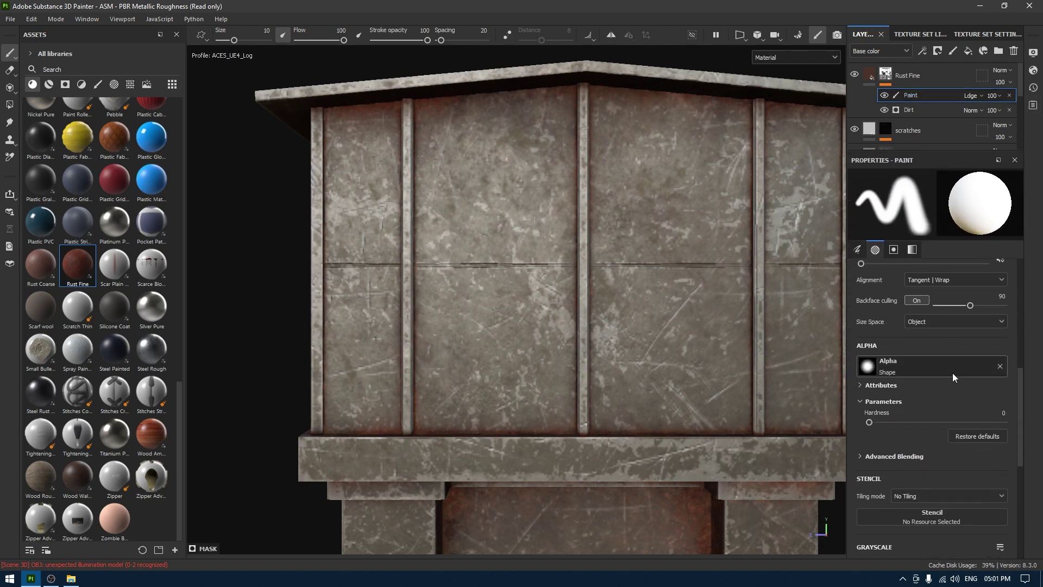
scroll(952, 379, "up", 1)
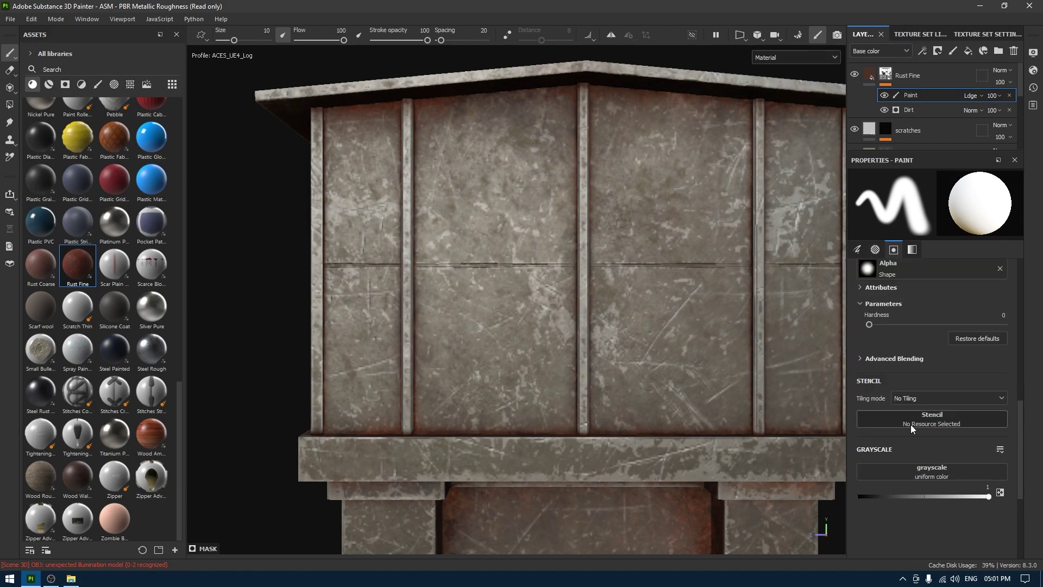
left_click(129, 85)
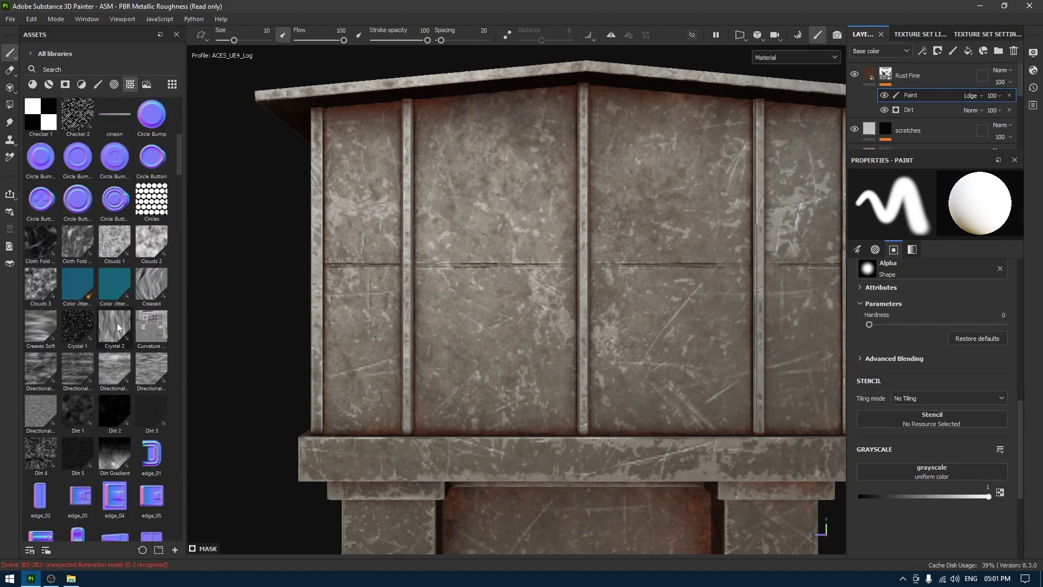
scroll(114, 315, "down", 10)
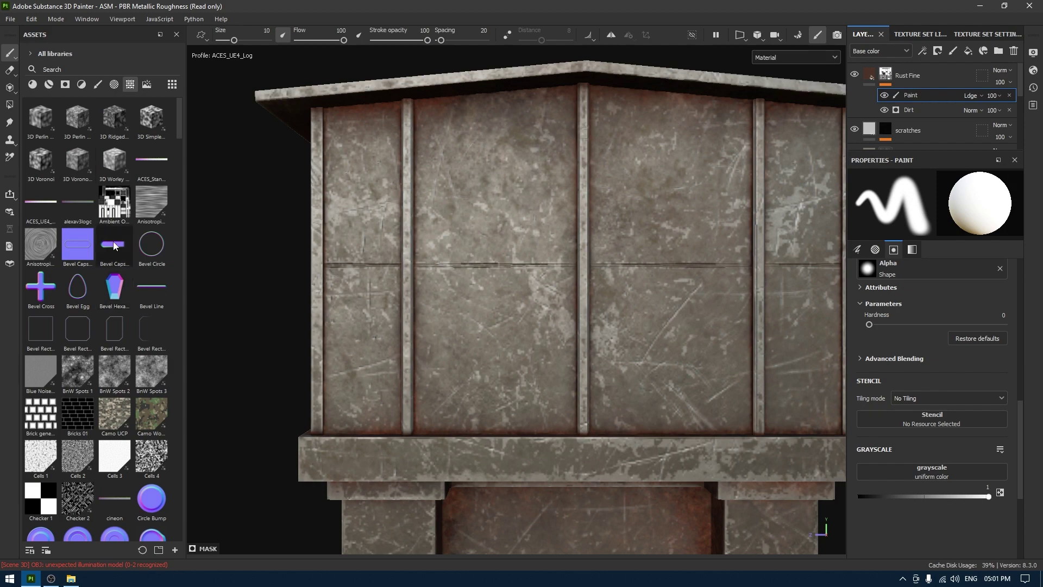
scroll(116, 243, "down", 8)
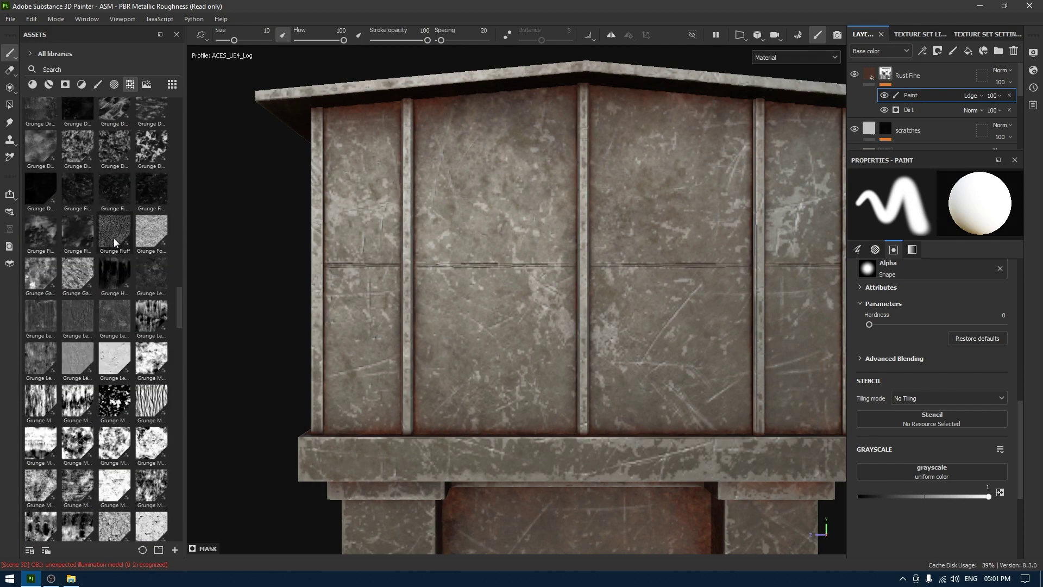
left_click_drag(113, 275, 952, 422)
Assign Grunge Humidity as the stencil, then move, scale down and rotate it over the tank wall
right_click_drag(636, 348, 594, 214, "alt")
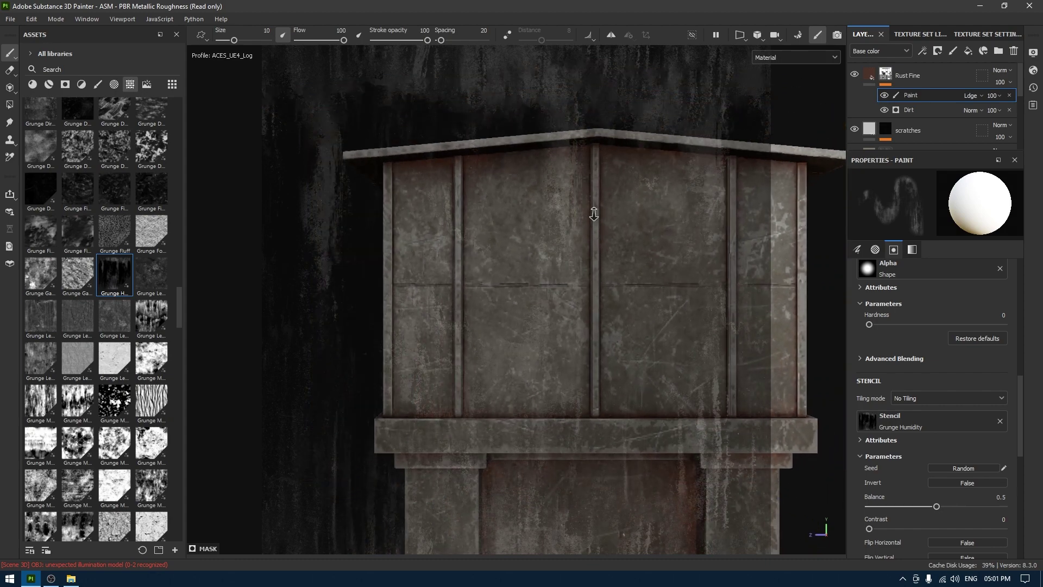
key("s")
middle_click_drag(594, 235, 652, 323)
key("s")
middle_click_drag(587, 261, 602, 286)
mouse_move(602, 286)
right_mouse_down()
mouse_move(600, 256)
mouse_move(610, 302)
mouse_move(605, 277)
right_mouse_up()
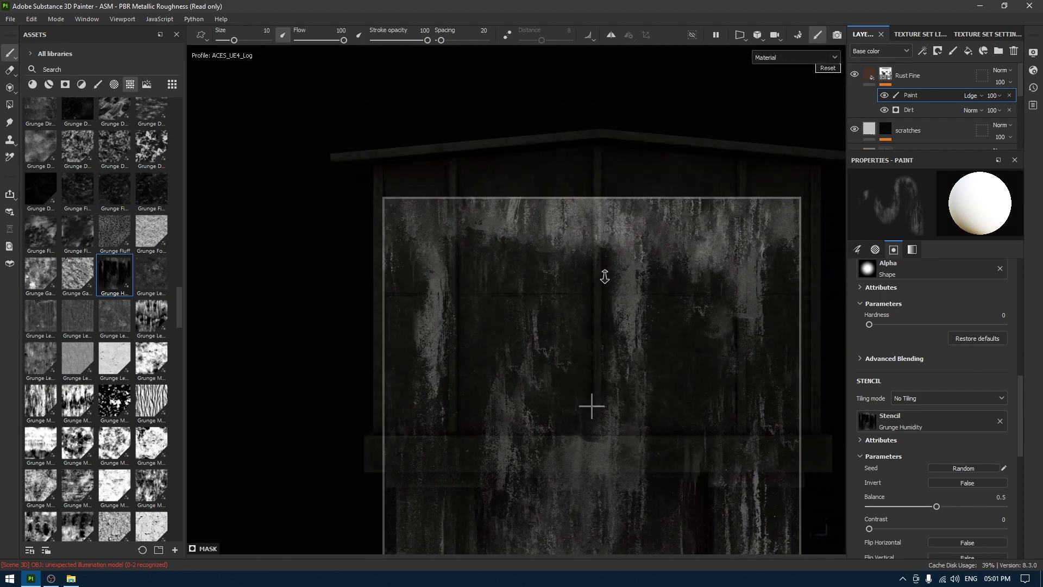
middle_click_drag(605, 276, 601, 230)
left_click_drag(601, 231, 581, 205)
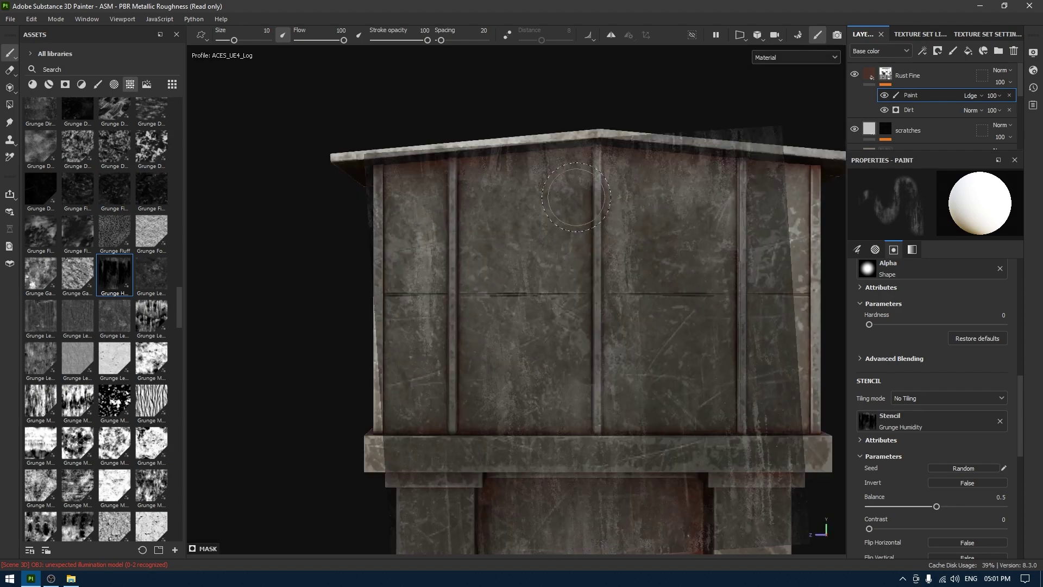
Paint a rust stroke through the stencil onto the tank wall, toggling the stencil to check placement
left_click_drag(579, 169, 580, 181)
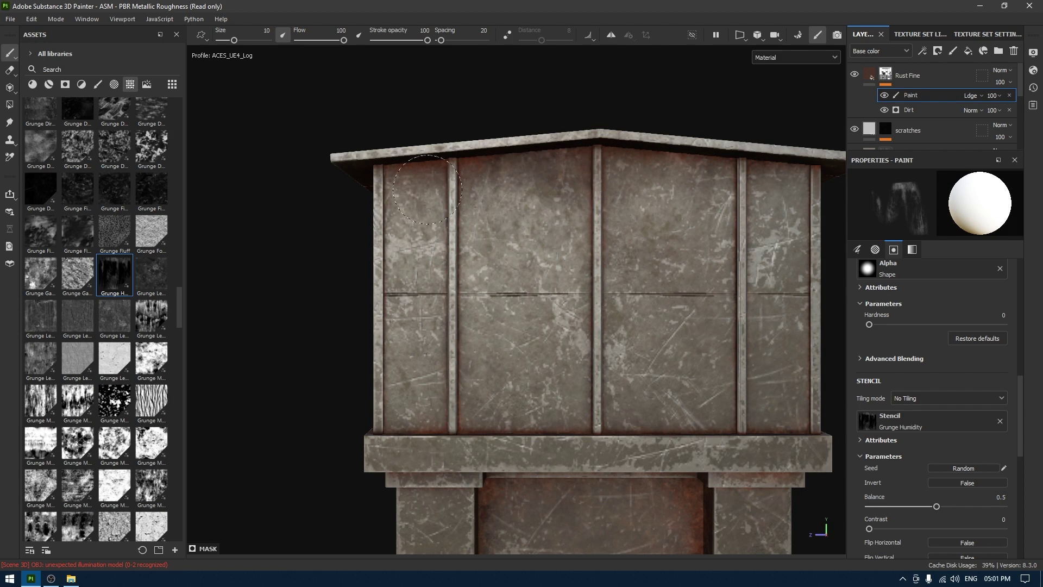
key("s")
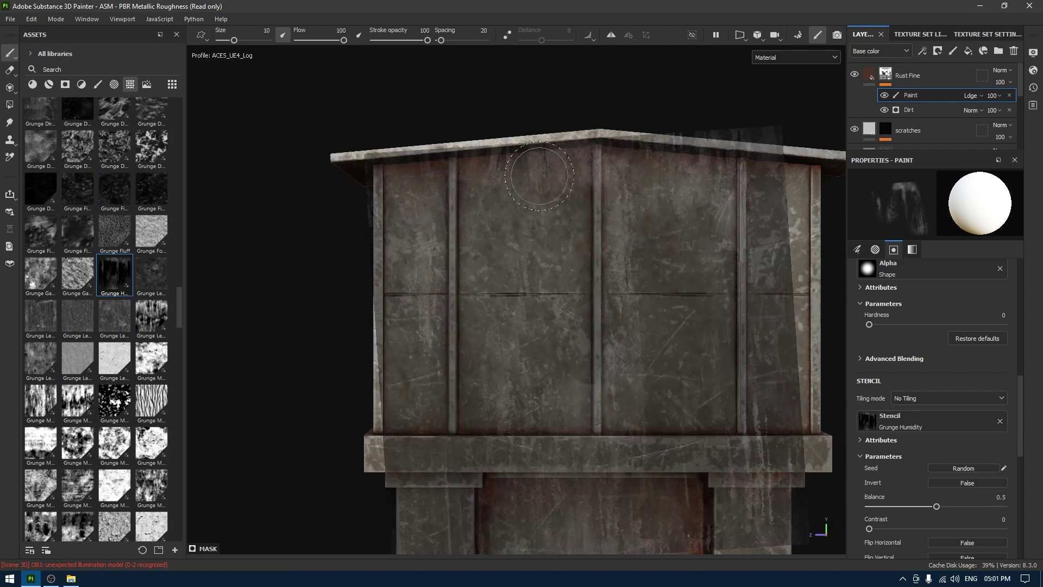
key("s")
key("s")
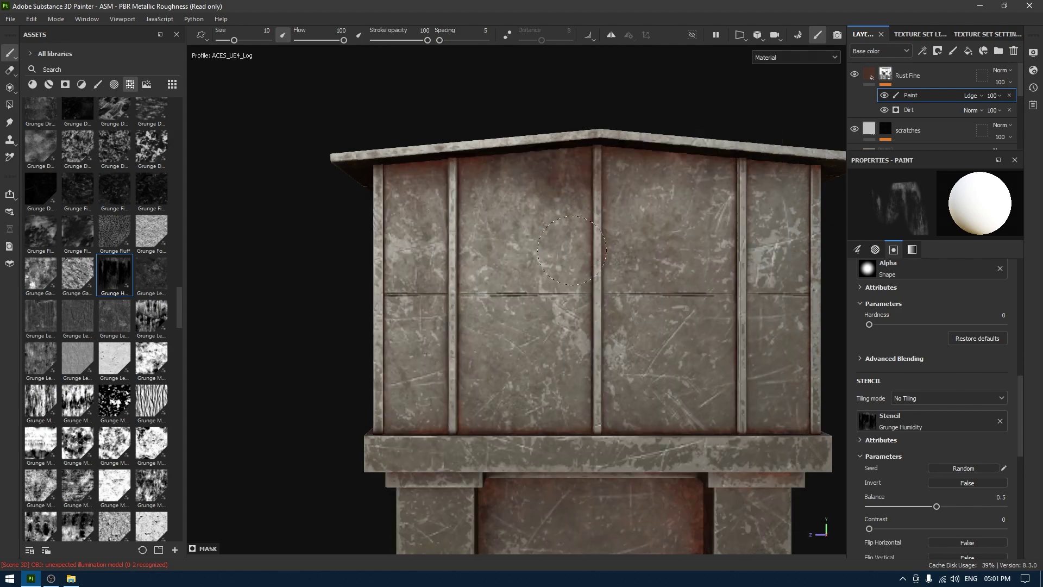
key("s")
key("s")
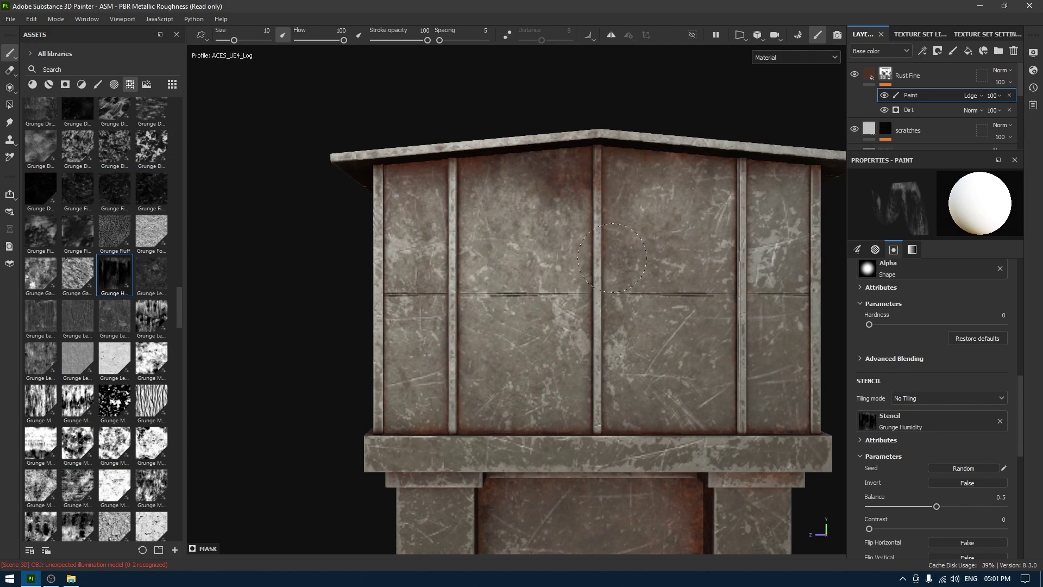
key("s")
key("s")
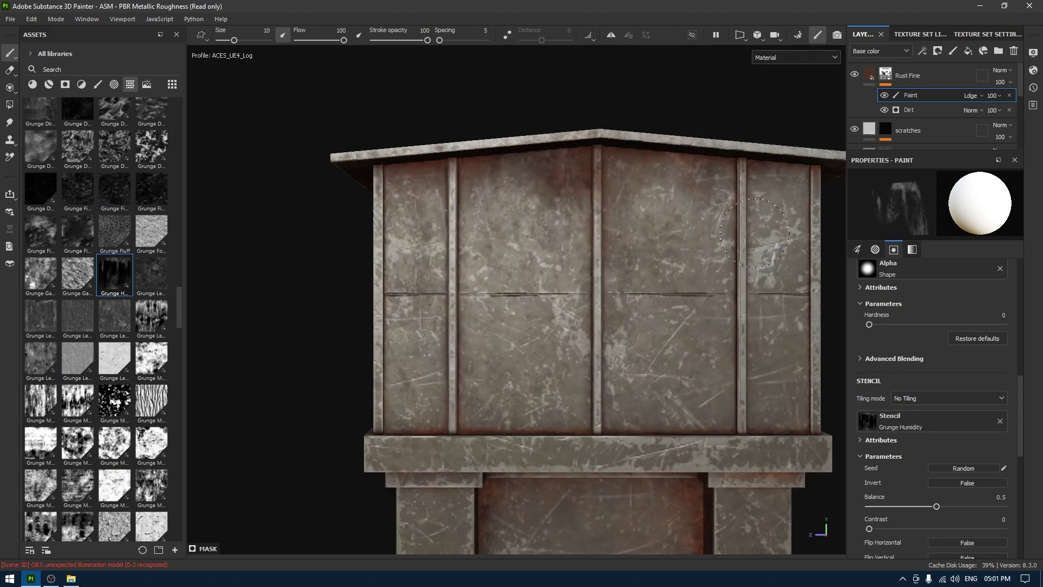
key("s")
key("s")
key("s")
key("s")
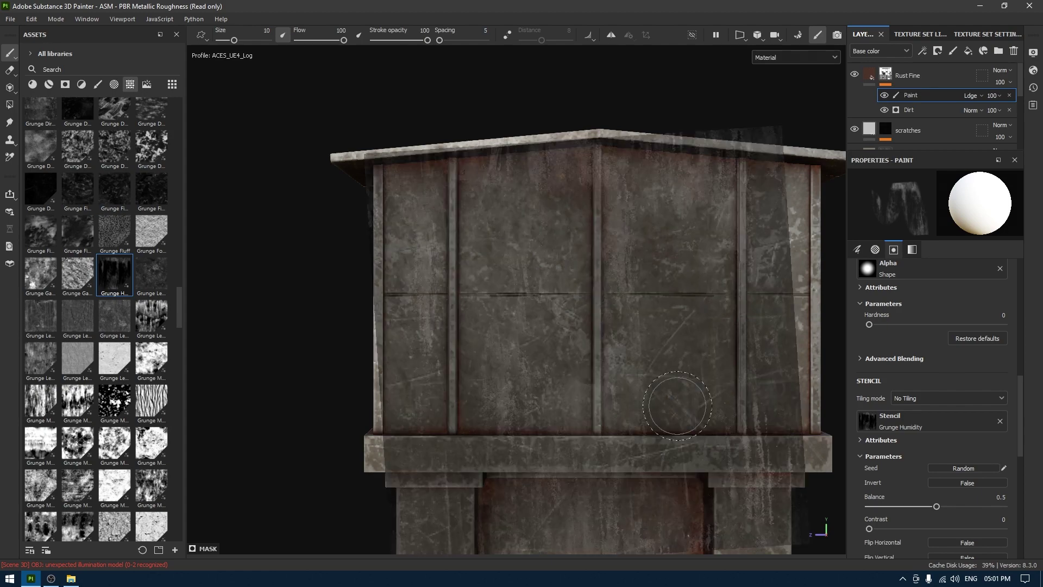
key("s")
Rotate the stencil so its streaks run vertically and paint the first rust strokes on the roof
left_click_drag(535, 365, 560, 308, "alt")
middle_click_drag(603, 284, 567, 403, "alt")
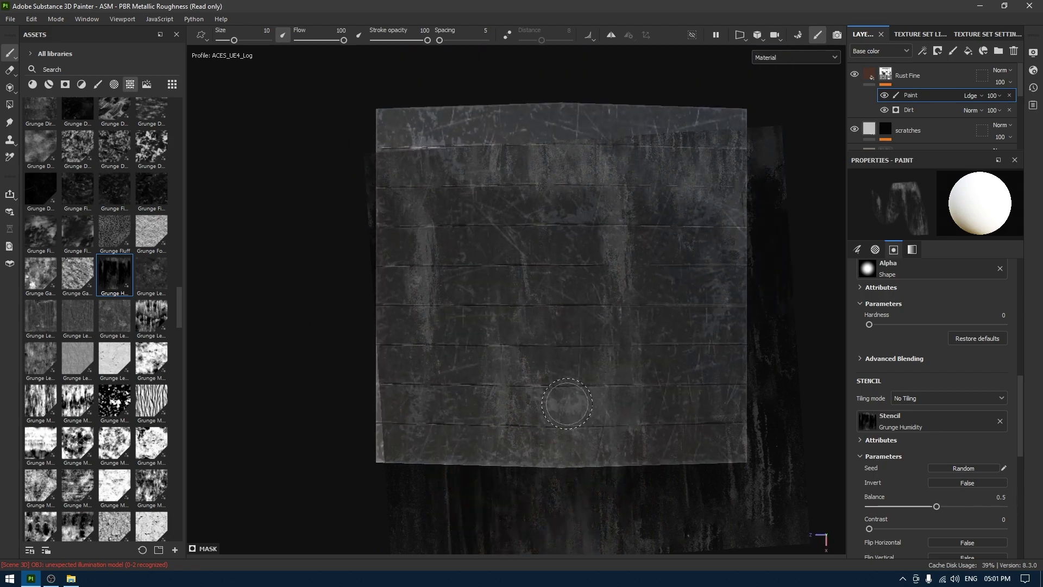
key("s")
mouse_move(592, 355)
left_mouse_down()
mouse_move(571, 348)
mouse_move(675, 389)
left_mouse_up()
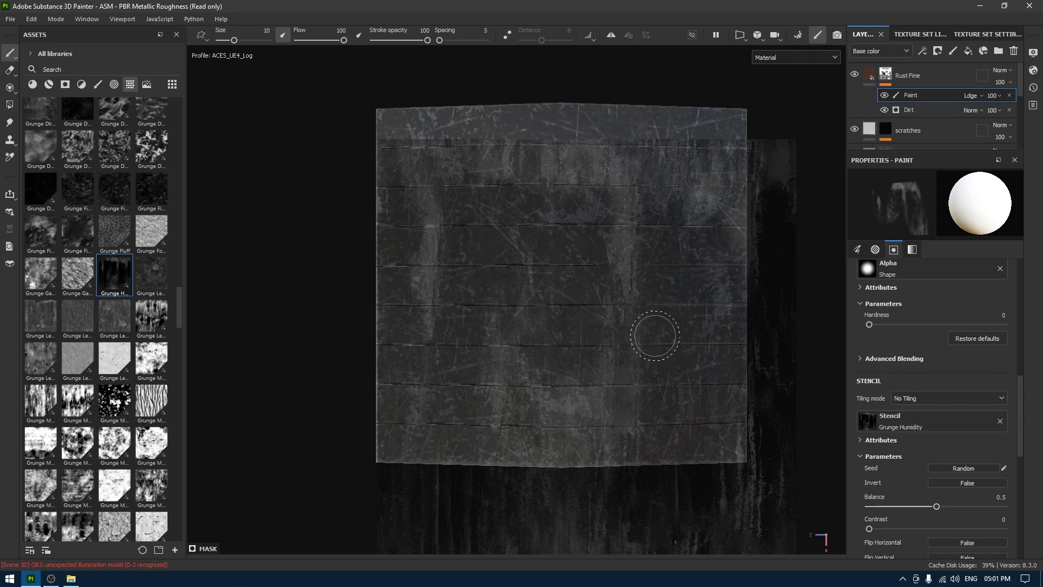
middle_click_drag(651, 333, 639, 298)
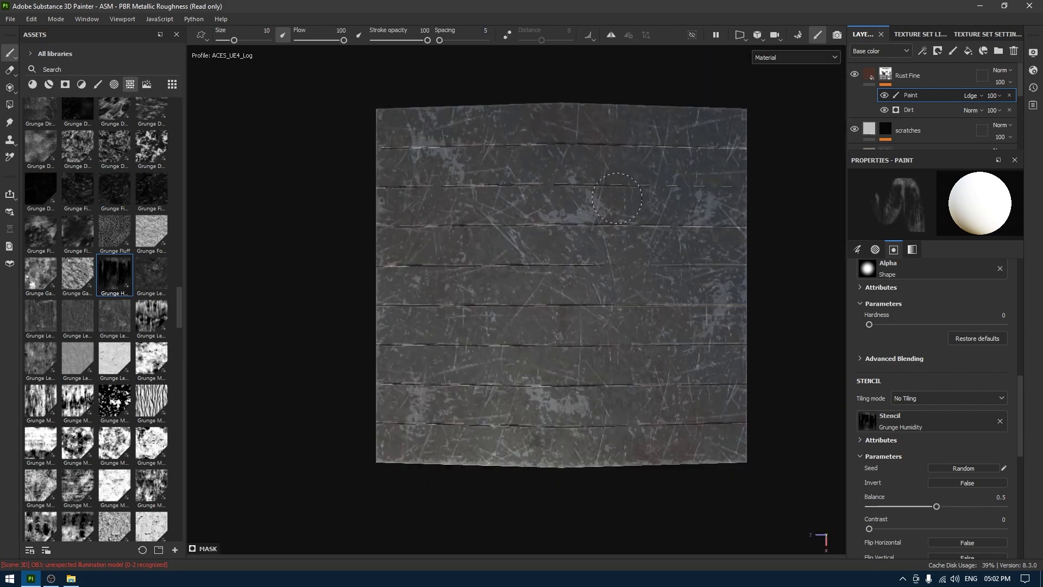
left_click_drag(617, 199, 605, 284)
mouse_move(395, 110)
left_mouse_down()
mouse_move(393, 123)
mouse_move(603, 305)
mouse_move(612, 217)
mouse_move(642, 260)
left_mouse_up()
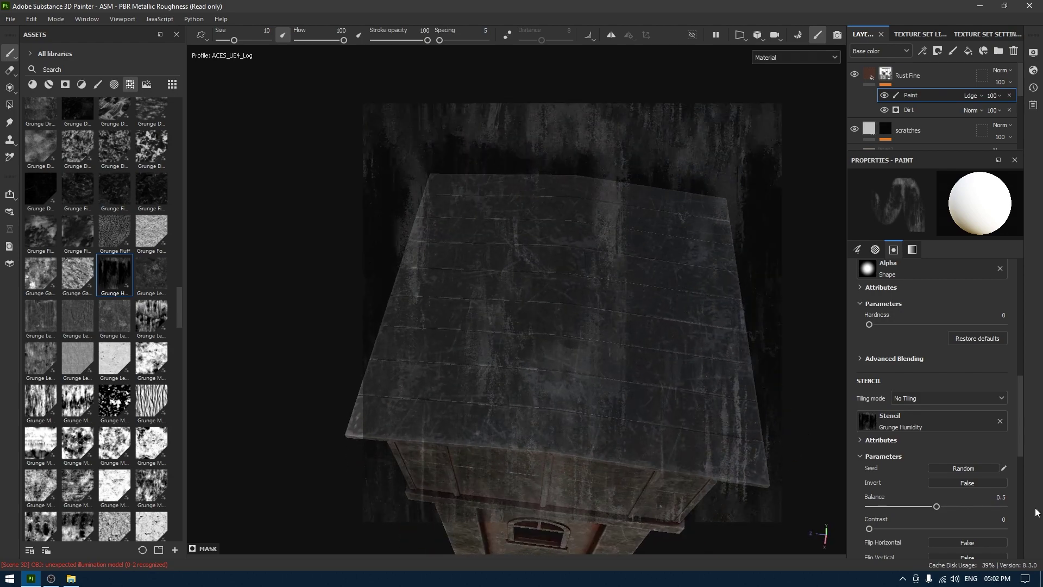
Brush rust-red streaks across the roof, setting stencil Balance to 0.93 and then 0.88
left_click_drag(936, 507, 995, 515)
mouse_move(613, 352)
left_mouse_down()
mouse_move(565, 374)
mouse_move(593, 408)
mouse_move(610, 393)
mouse_move(624, 403)
left_mouse_up()
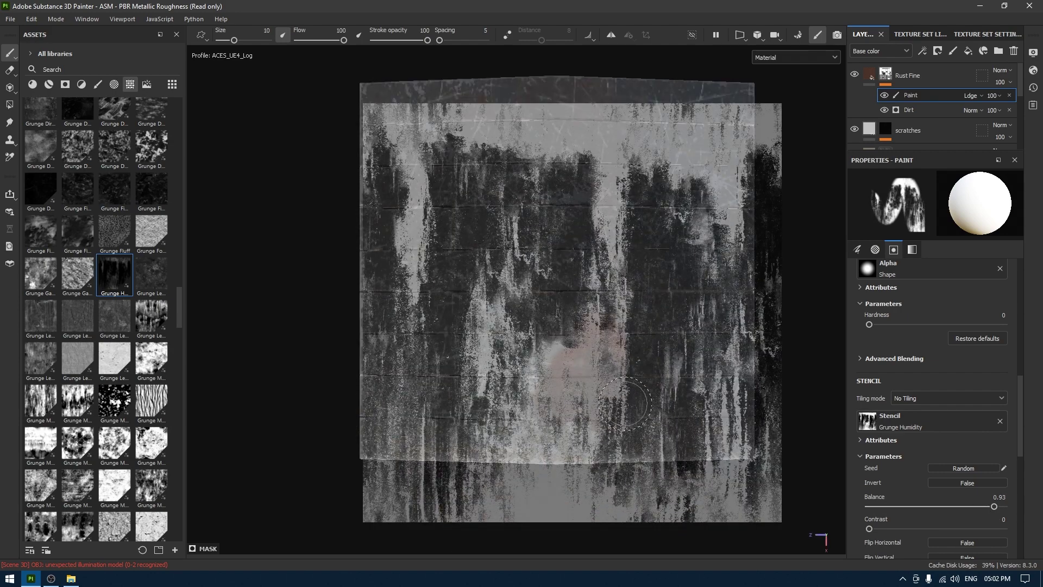
mouse_move(593, 452)
left_mouse_down()
mouse_move(543, 440)
mouse_move(565, 397)
mouse_move(602, 380)
mouse_move(601, 354)
mouse_move(615, 449)
mouse_move(632, 446)
left_mouse_up()
mouse_move(440, 431)
left_mouse_down()
mouse_move(516, 440)
mouse_move(382, 414)
left_mouse_up()
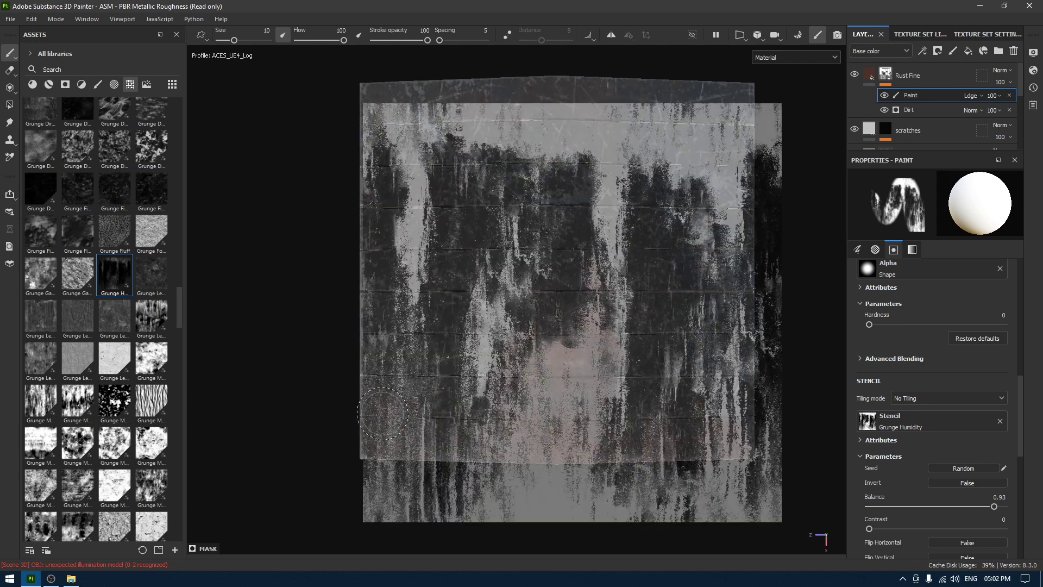
left_click_drag(994, 506, 989, 509)
left_click_drag(616, 114, 565, 104)
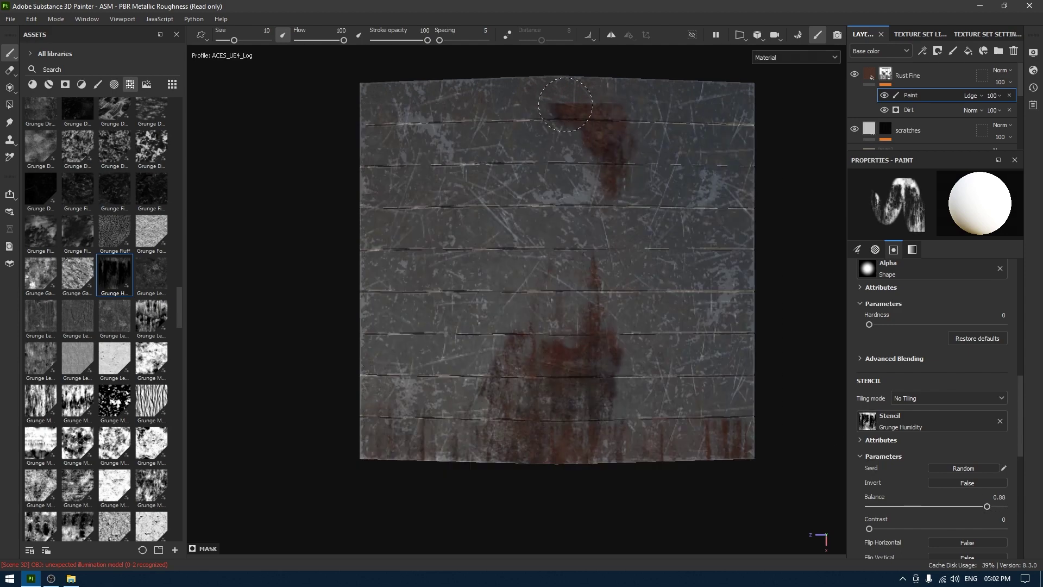
left_click_drag(629, 88, 663, 111)
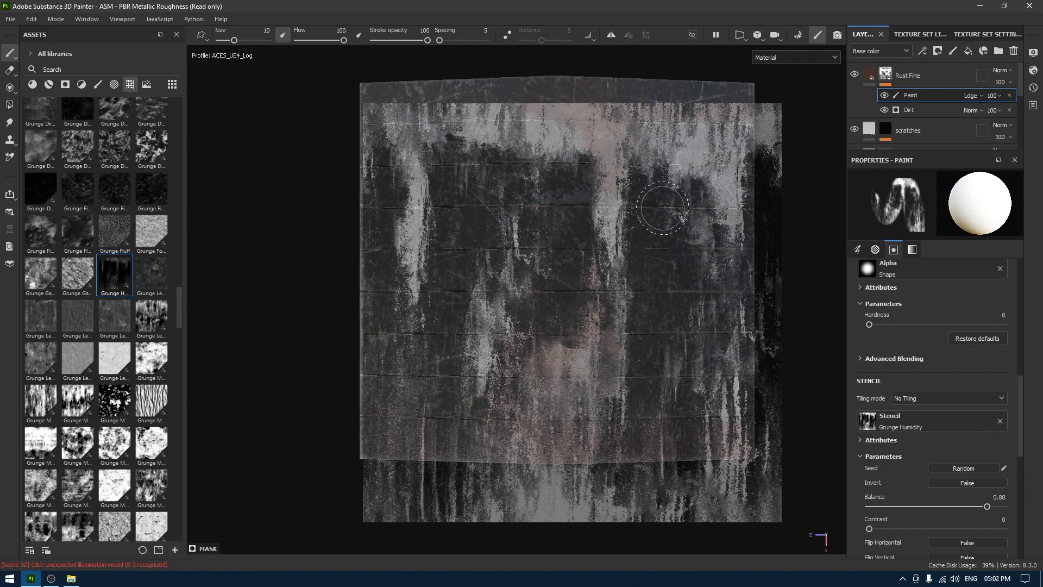
Shift the stencil, streak rust along the roof's top band and sides, then clear the stencil
key("s")
middle_click_drag(661, 206, 650, 174)
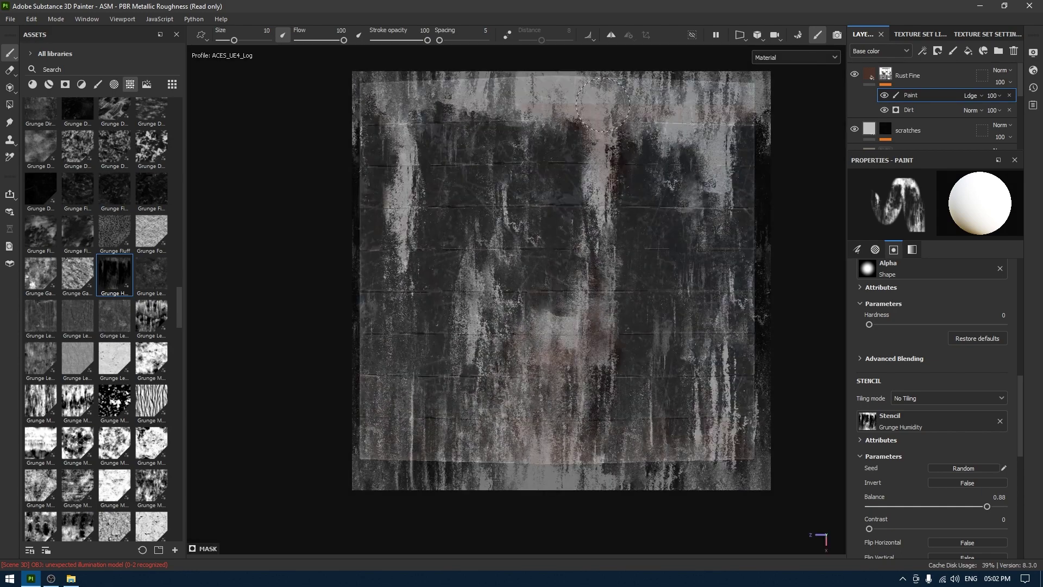
left_click_drag(597, 95, 537, 91)
mouse_move(651, 94)
left_mouse_down()
mouse_move(715, 122)
mouse_move(555, 86)
mouse_move(361, 124)
left_mouse_up()
left_click_drag(401, 179, 402, 187)
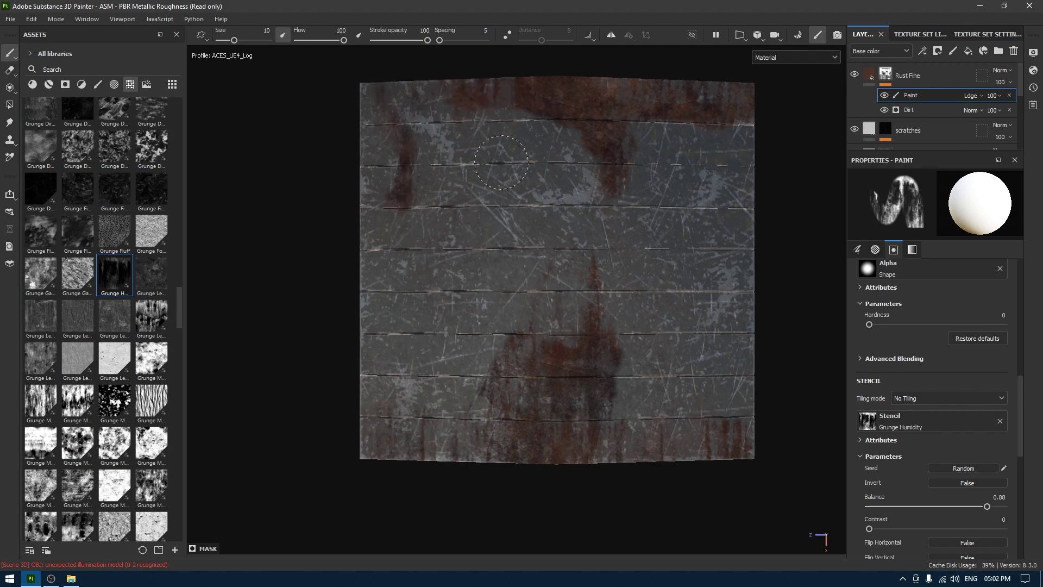
left_click_drag(501, 162, 524, 134)
mouse_move(578, 133)
left_mouse_down()
mouse_move(601, 235)
mouse_move(705, 105)
mouse_move(734, 156)
mouse_move(716, 364)
left_mouse_up()
mouse_move(511, 415)
left_mouse_down()
mouse_move(403, 429)
mouse_move(383, 219)
mouse_move(780, 260)
left_mouse_up()
left_click_drag(674, 390, 664, 379)
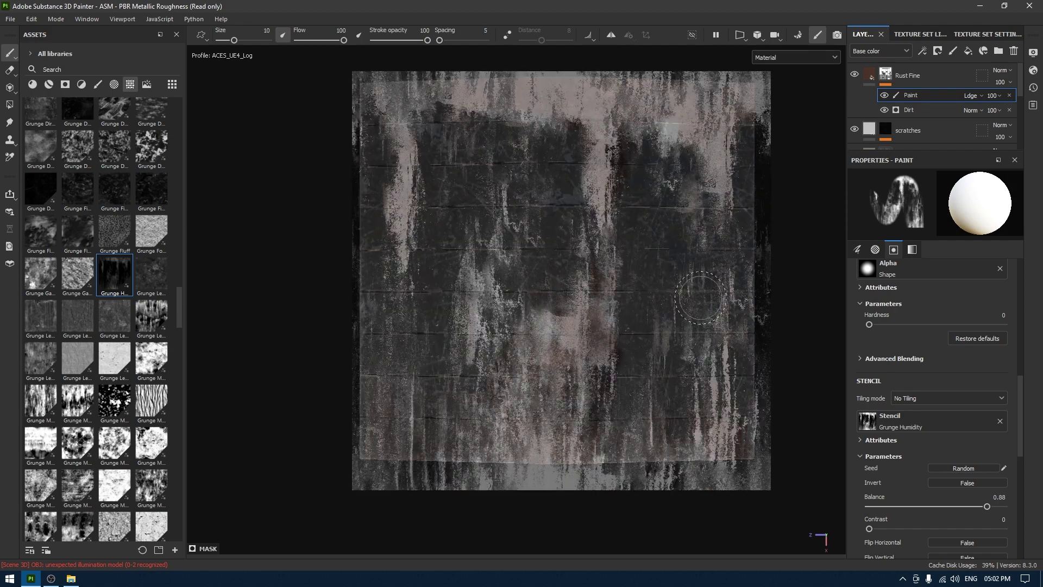
left_click(999, 421)
left_click_drag(597, 358, 837, 142, "alt")
Lower the rust Paint effect's opacity to 85 and review the roof and tank walls
left_click(993, 96)
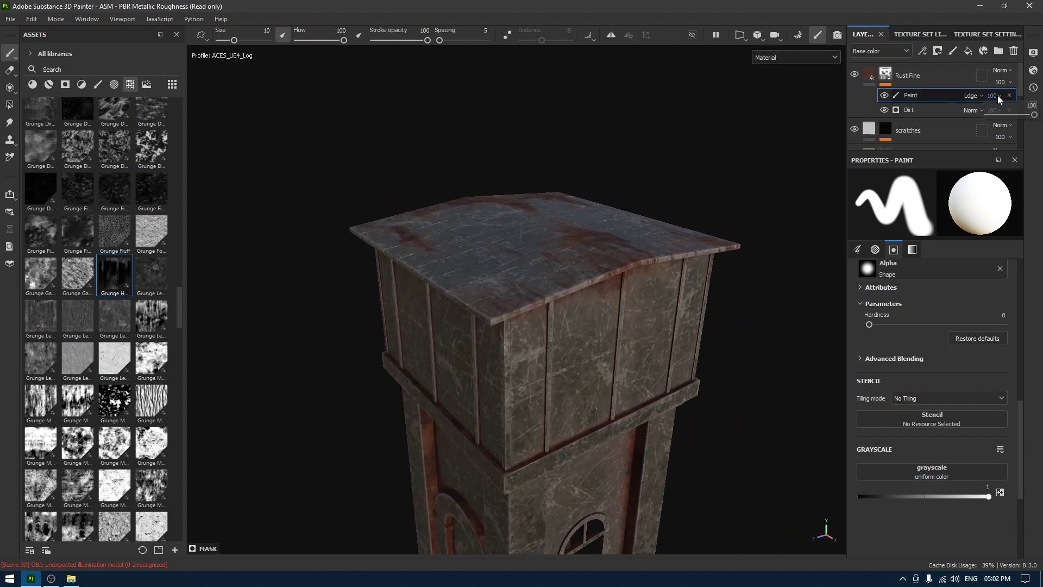
left_click_drag(1034, 115, 1027, 115)
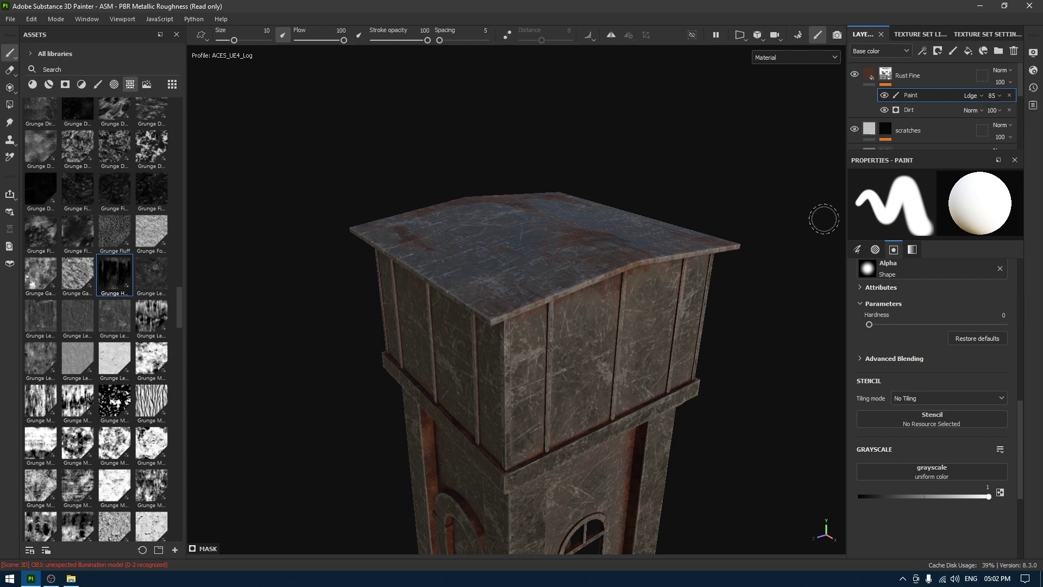
left_click_drag(698, 257, 616, 248, "alt")
scroll(602, 248, "up", 4)
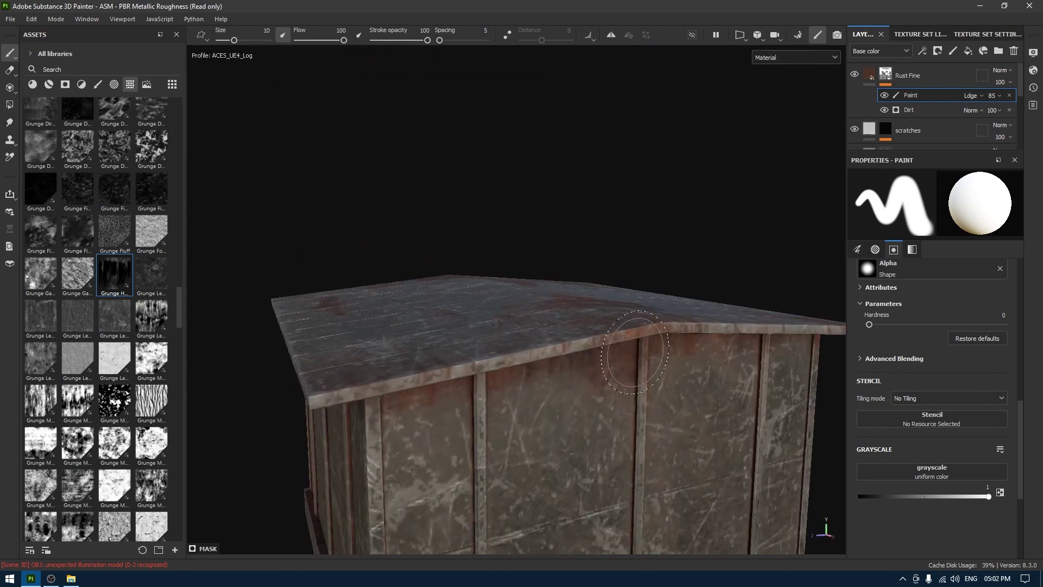
scroll(617, 248, "down", 3)
scroll(636, 206, "up", 3)
left_click_drag(761, 212, 771, 256, "alt")
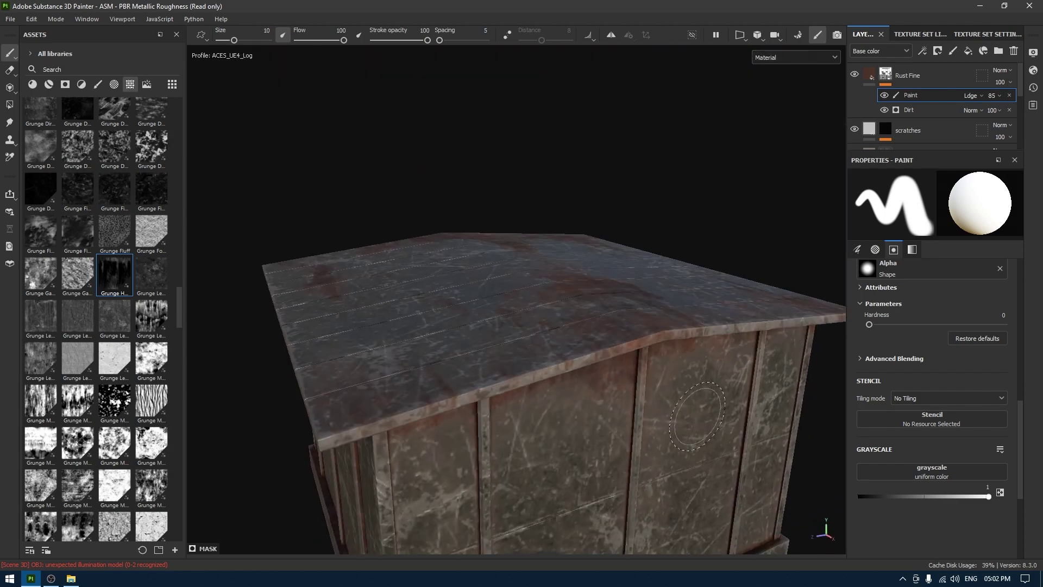
left_click_drag(699, 404, 675, 213, "alt")
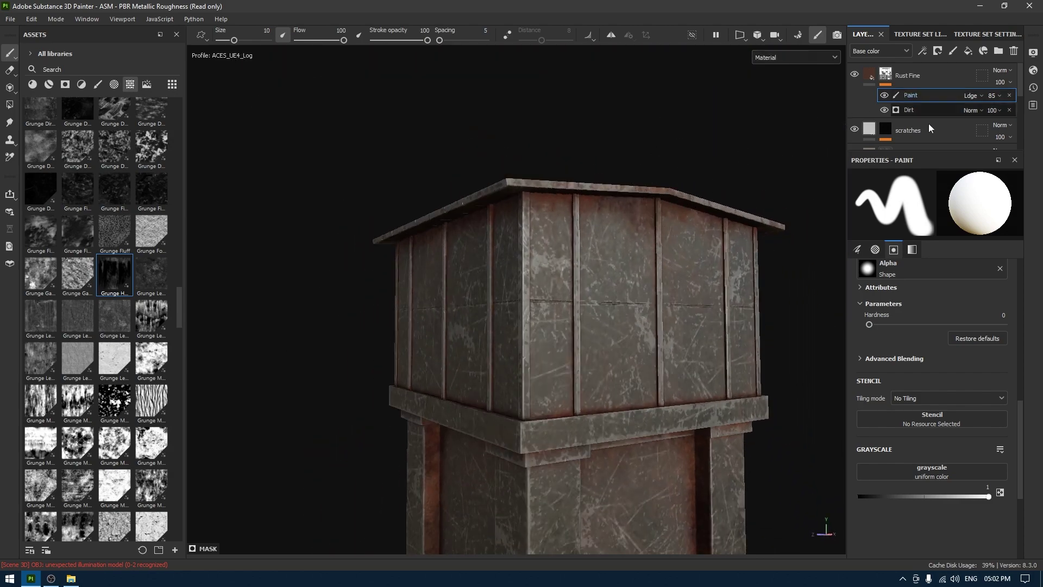
left_click_drag(931, 151, 927, 308)
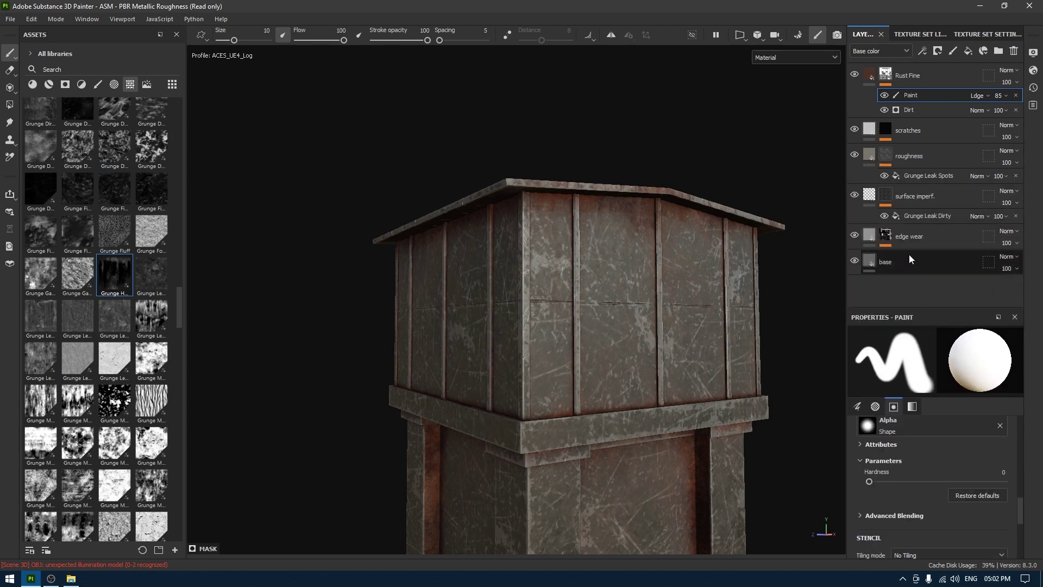
Group all six tank layers into a folder named 'Metal' and give it a black mask
left_click(908, 258)
left_click(903, 71, "shift")
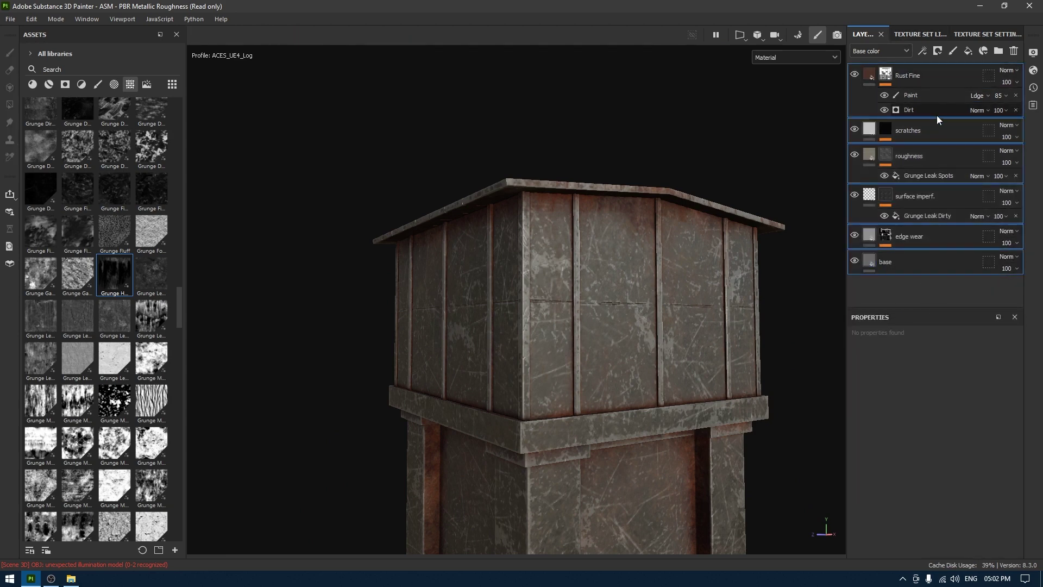
key("ctrl+g")
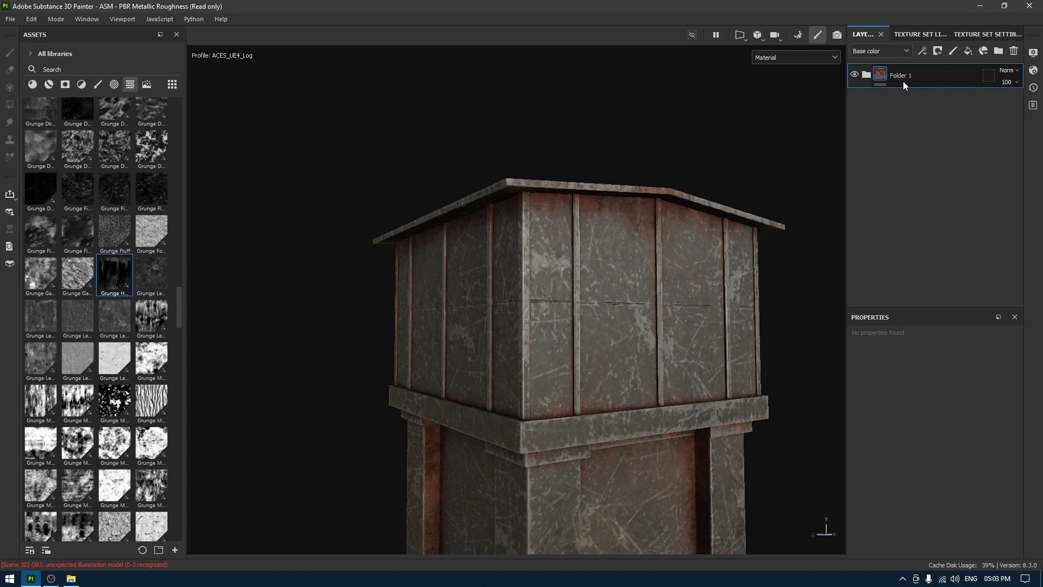
double_click(903, 79)
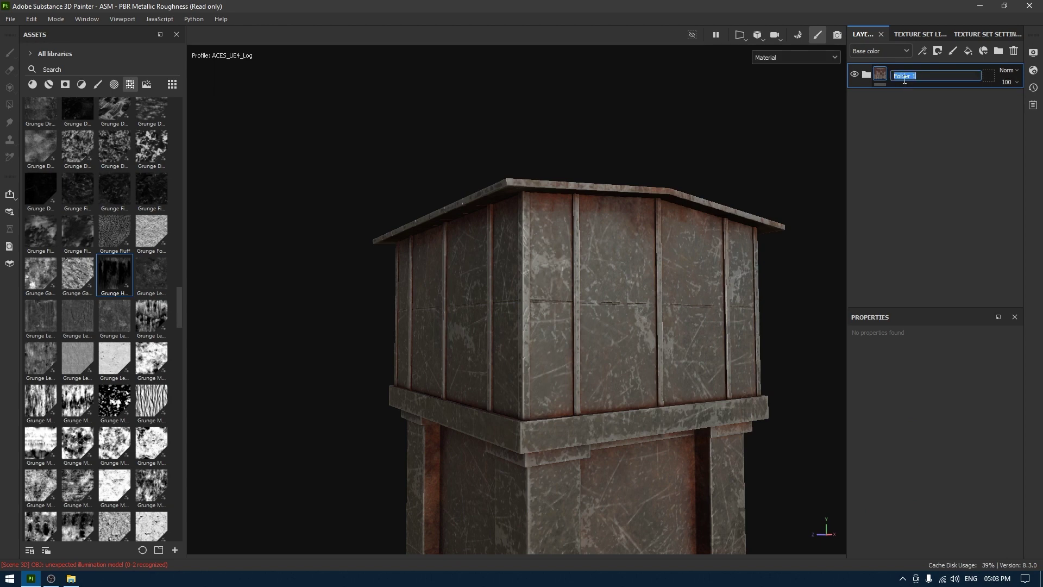
type("Metal")
key("Return")
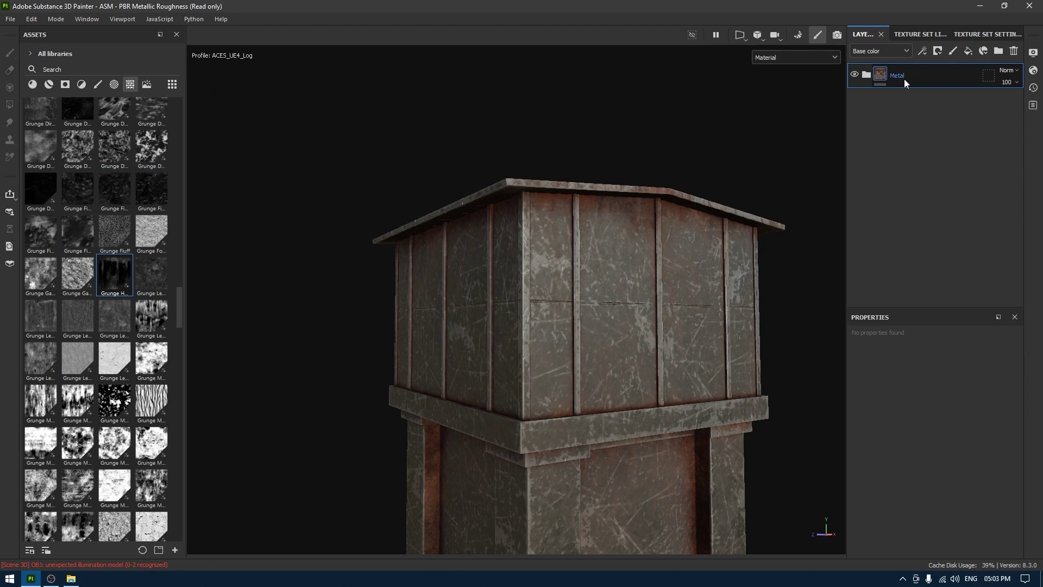
right_click(905, 80)
left_click(913, 97)
Polygon-fill the Metal mask in mesh mode on the tank panels, roof, beams and door
key("4")
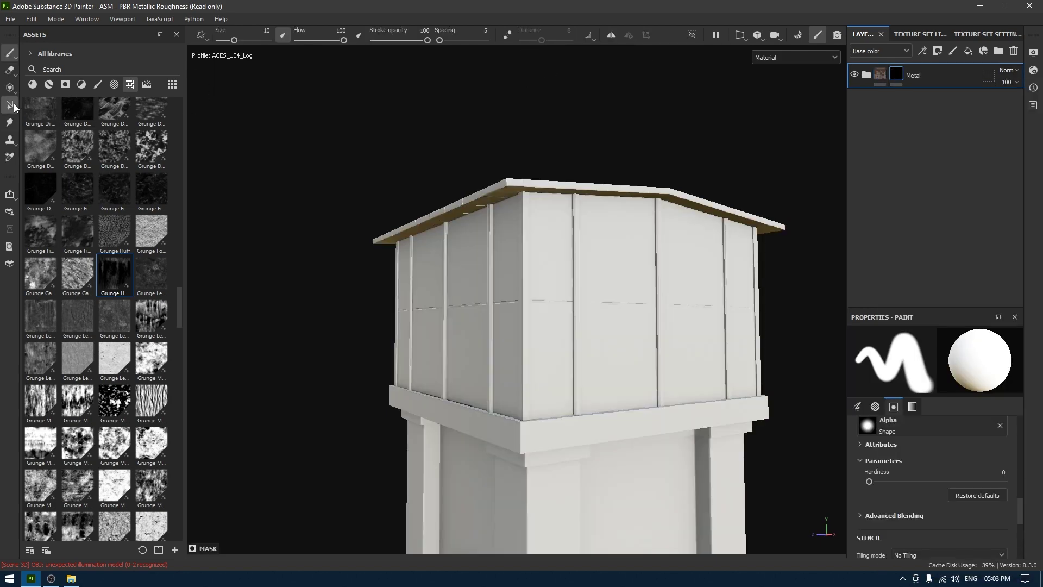
left_click_drag(651, 266, 660, 304, "alt")
right_click_drag(660, 304, 673, 261, "alt")
left_click(920, 339)
middle_click_drag(637, 293, 520, 280, "alt")
left_click(519, 281)
left_click_drag(527, 270, 468, 226, "alt")
left_click_drag(368, 184, 820, 282)
left_click_drag(735, 263, 523, 278, "alt")
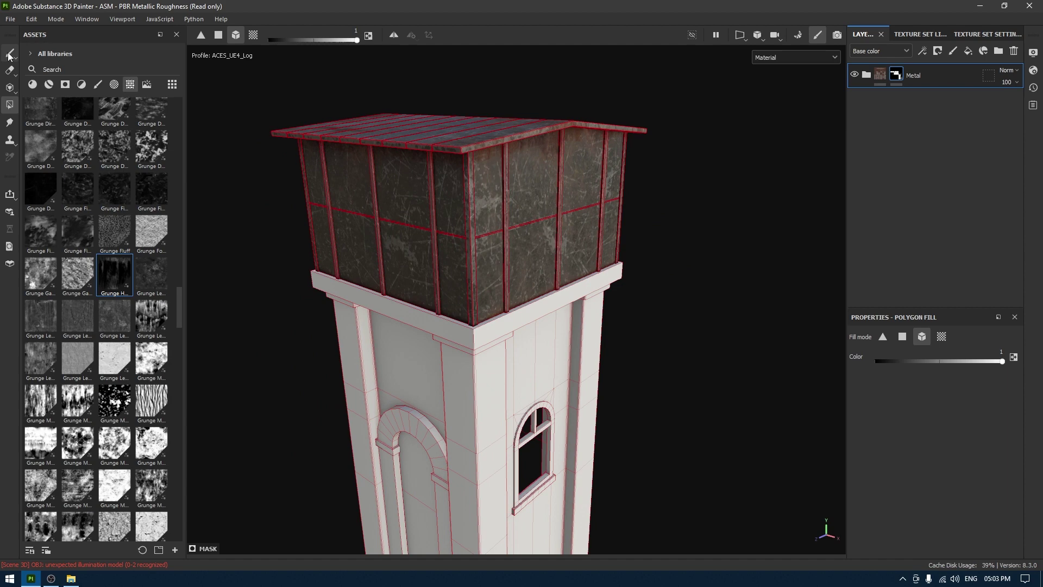
right_click_drag(562, 389, 479, 170, "alt")
middle_click_drag(644, 380, 625, 223, "alt")
left_click_drag(624, 223, 560, 236, "alt")
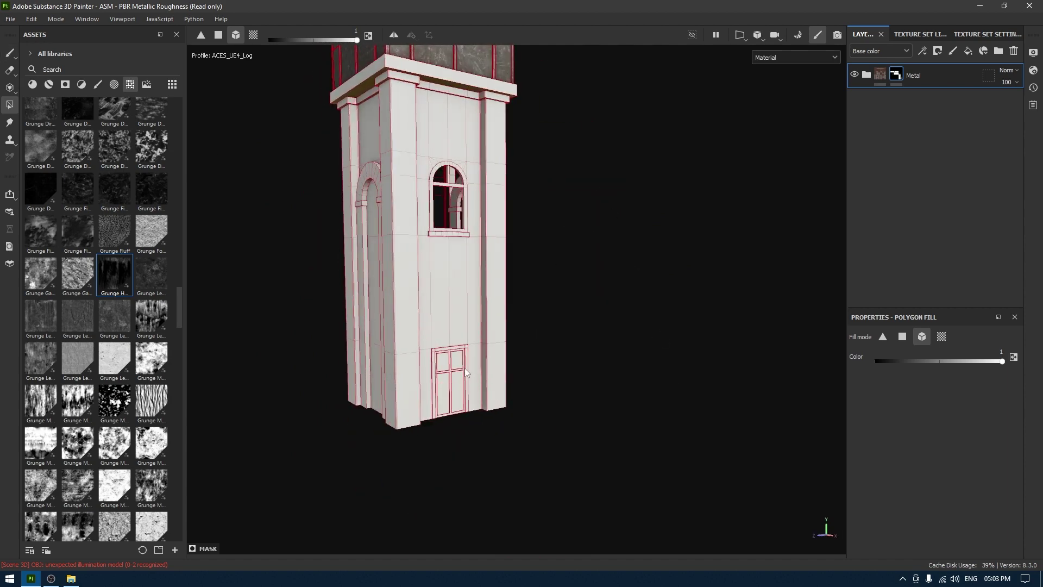
left_click(464, 367)
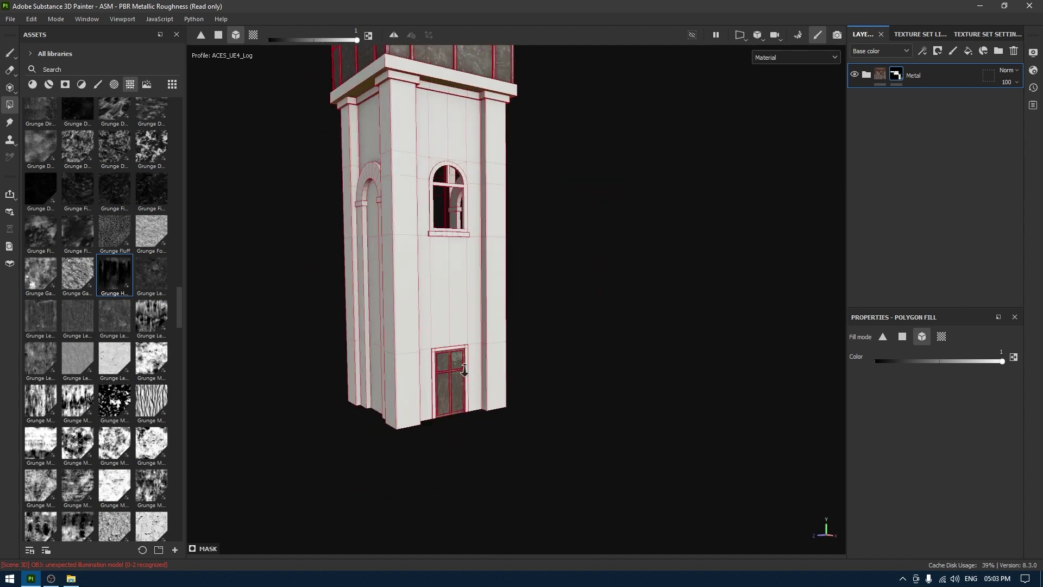
scroll(503, 278, "up", 5)
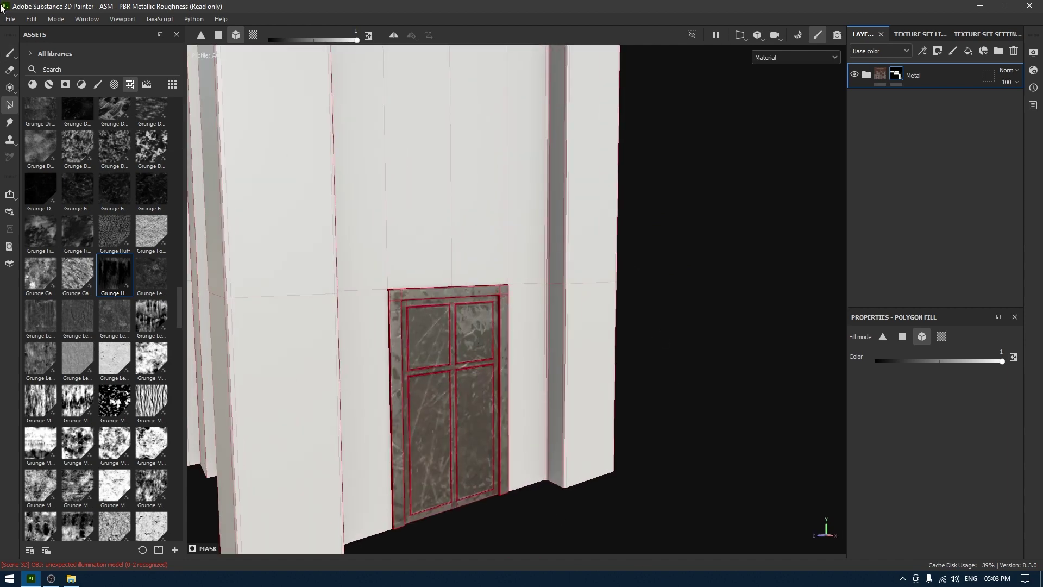
Return to brush painting, review the revealed metal around the tower, and show the Materials library
left_click(9, 53)
left_click_drag(478, 296, 442, 304, "alt")
right_click_drag(442, 305, 396, 182, "alt")
left_click_drag(396, 182, 462, 179, "alt")
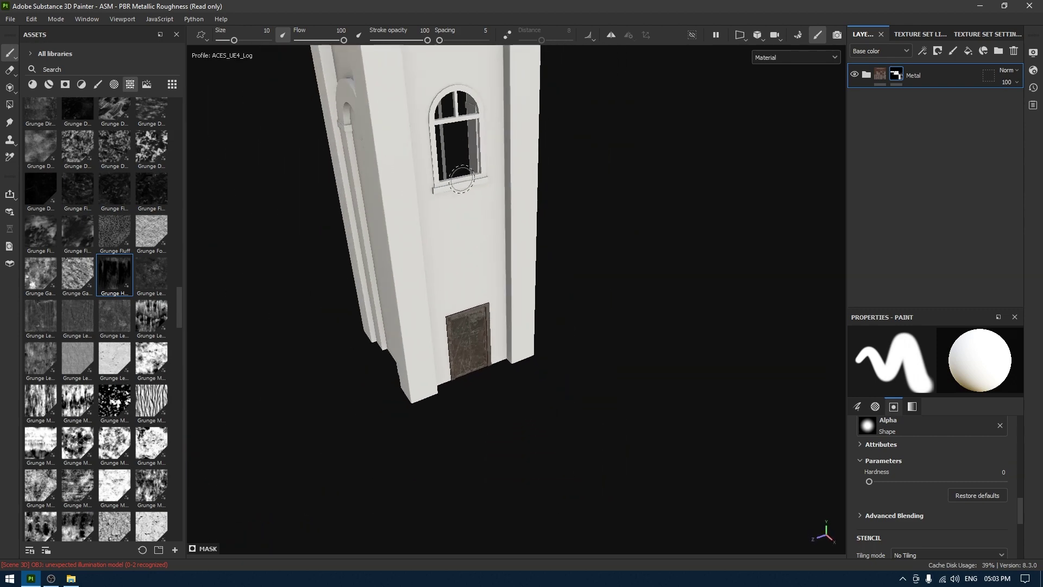
middle_click_drag(461, 179, 603, 384, "alt")
left_click_drag(603, 384, 570, 233, "alt")
right_click_drag(570, 234, 493, 256, "alt")
left_click_drag(494, 256, 472, 225, "alt")
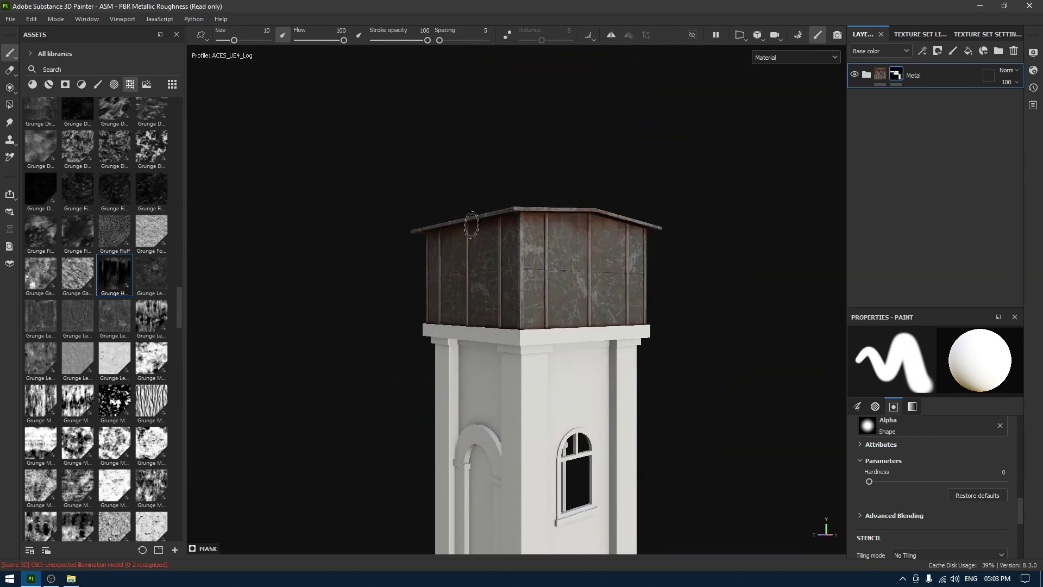
scroll(471, 225, "down", 4)
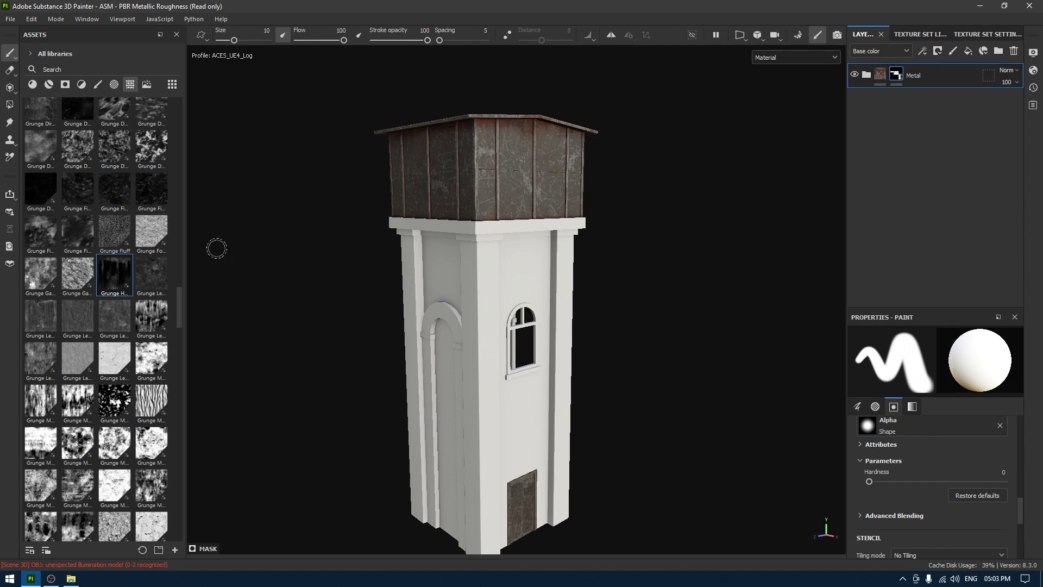
left_click(49, 84)
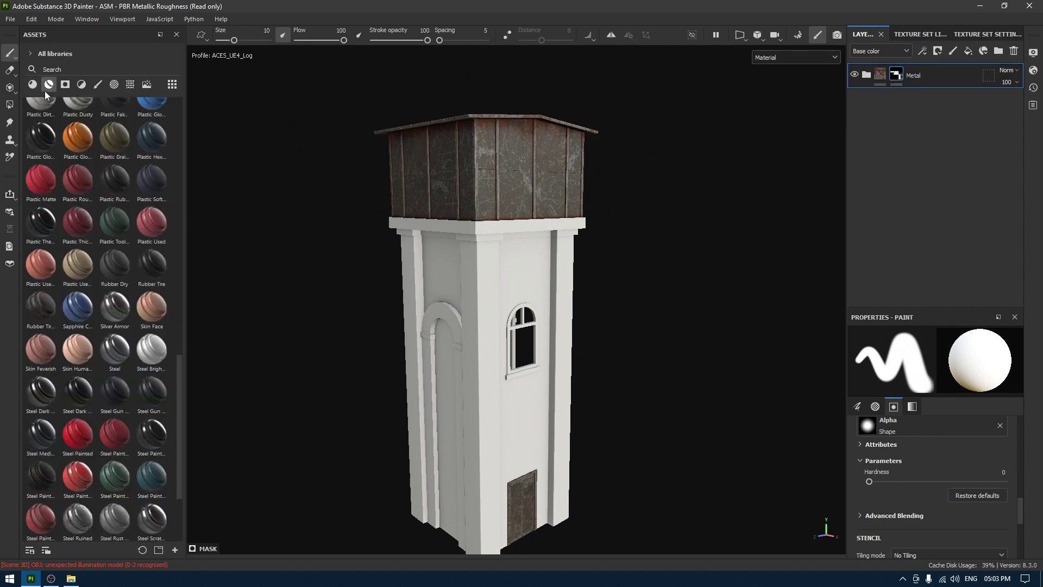
Apply the Wood Chest Stylized material to the tower
scroll(77, 239, "down", 3)
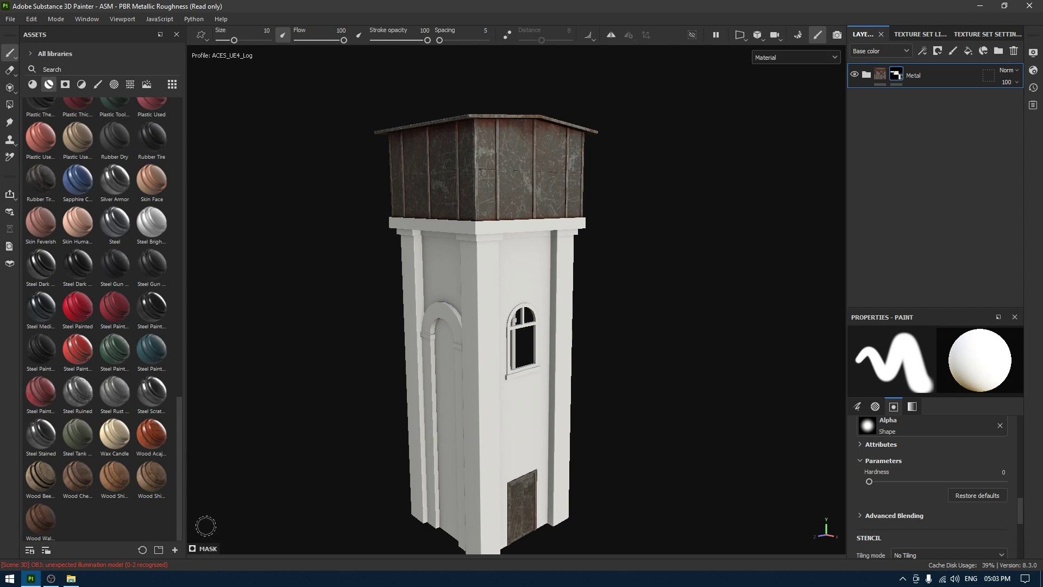
left_click_drag(84, 474, 910, 64)
scroll(824, 200, "up", 1)
left_click_drag(824, 200, 615, 219, "alt")
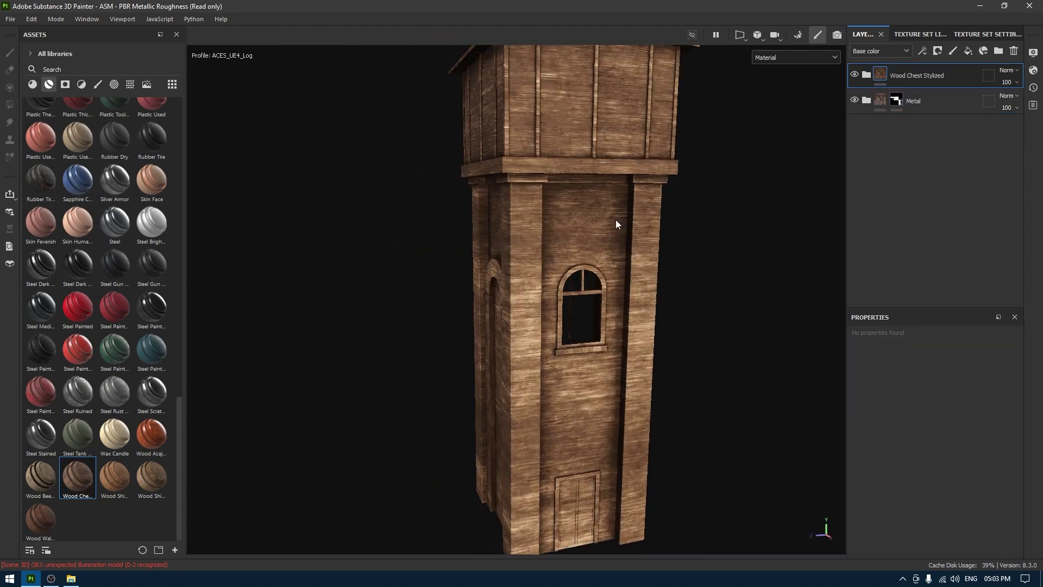
scroll(615, 219, "up", 5)
middle_click_drag(692, 375, 691, 271, "alt")
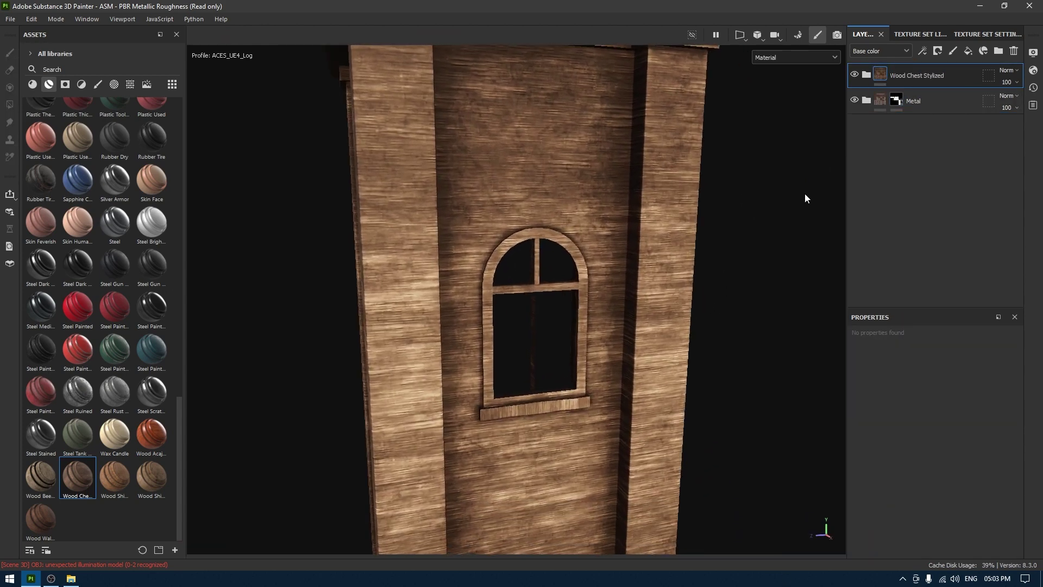
Set the Fibers layer's UV rotation to 0 inside the Wood Chest Stylized folder
left_click(866, 75)
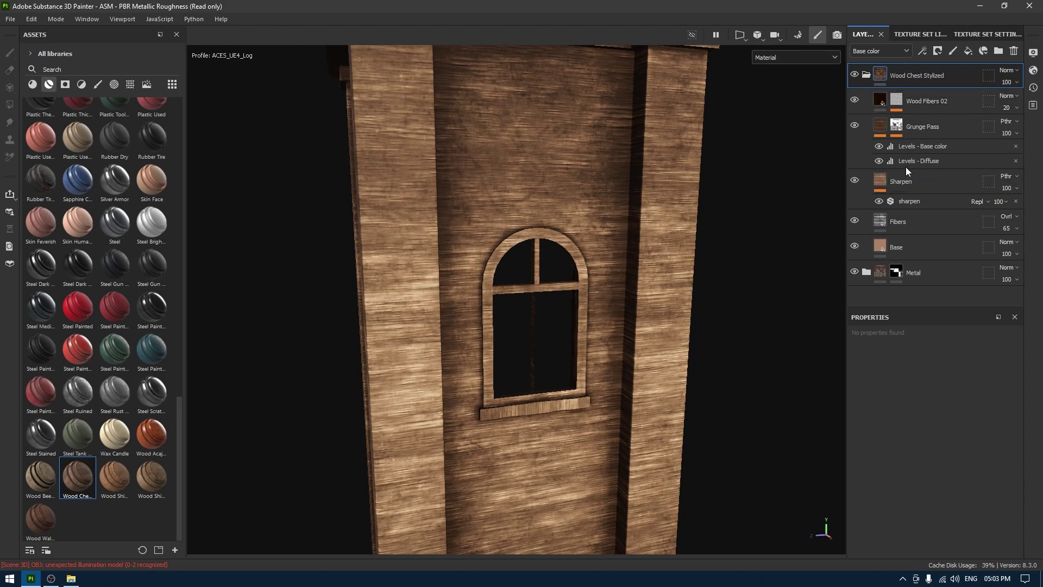
left_click(927, 223)
scroll(945, 402, "down", 5)
scroll(927, 400, "up", 4)
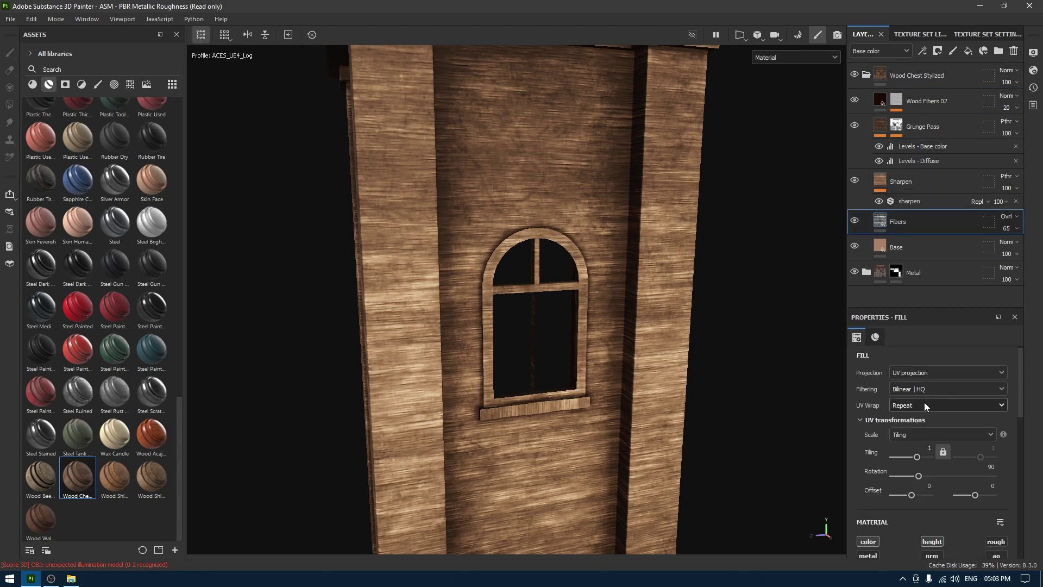
left_click_drag(918, 476, 942, 479)
key("Return")
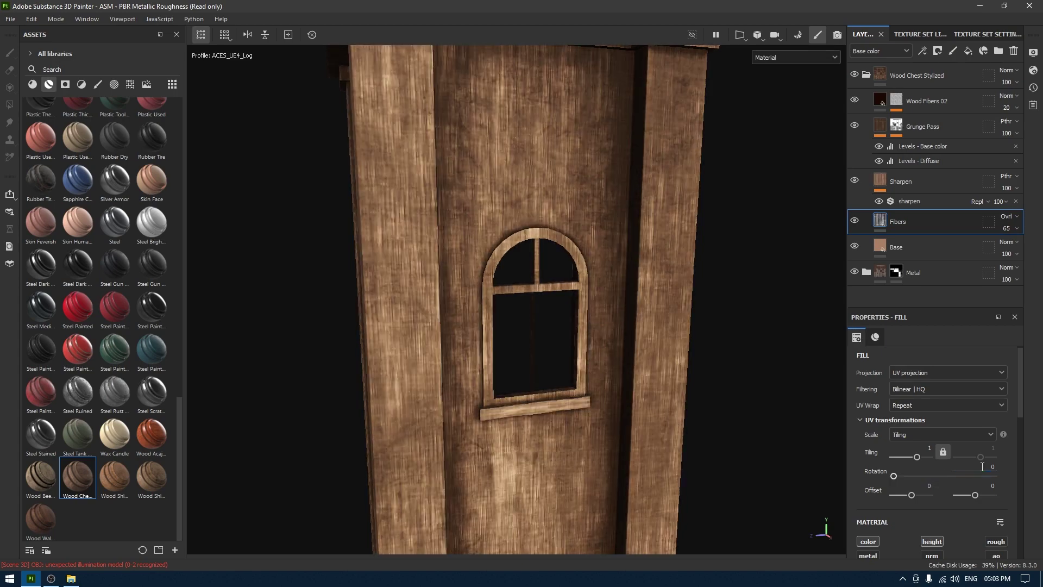
left_click_drag(634, 375, 692, 364, "alt")
scroll(692, 364, "down", 2)
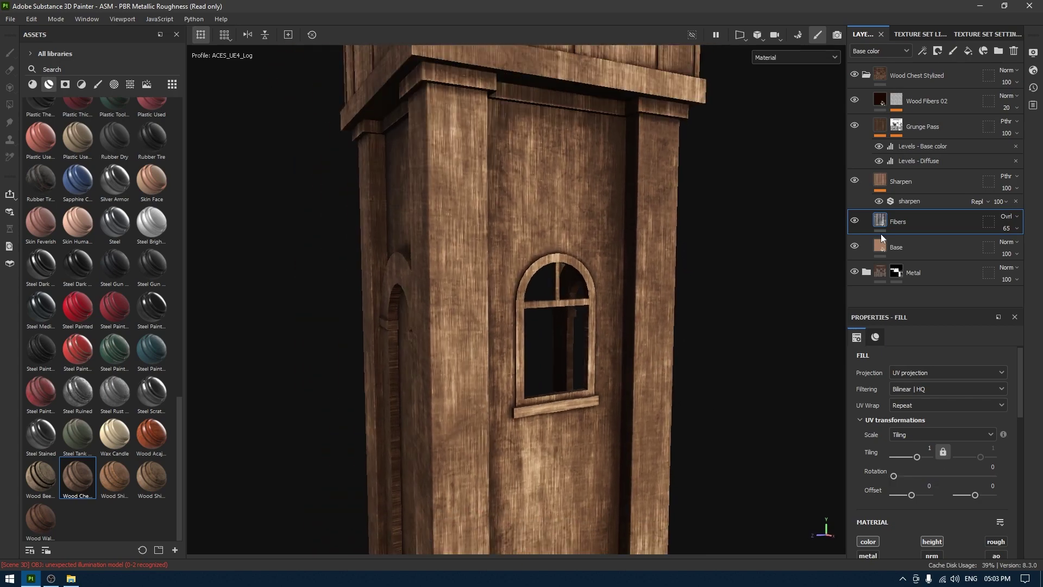
left_click(868, 75)
Add a black mask to Wood Chest Stylized and polygon-fill only the arched window frame
right_click(923, 73)
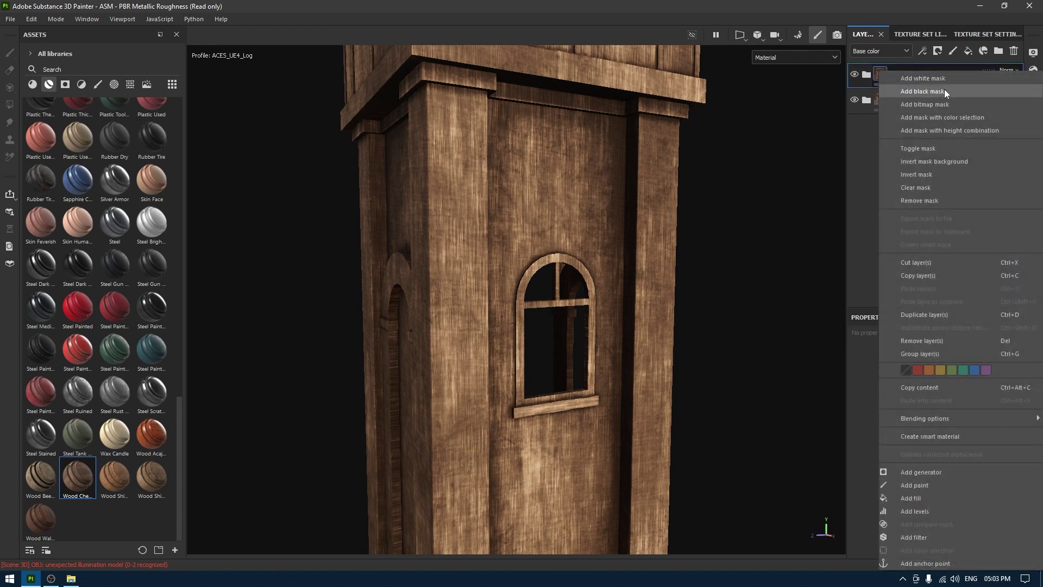
left_click(944, 90)
left_click(9, 104)
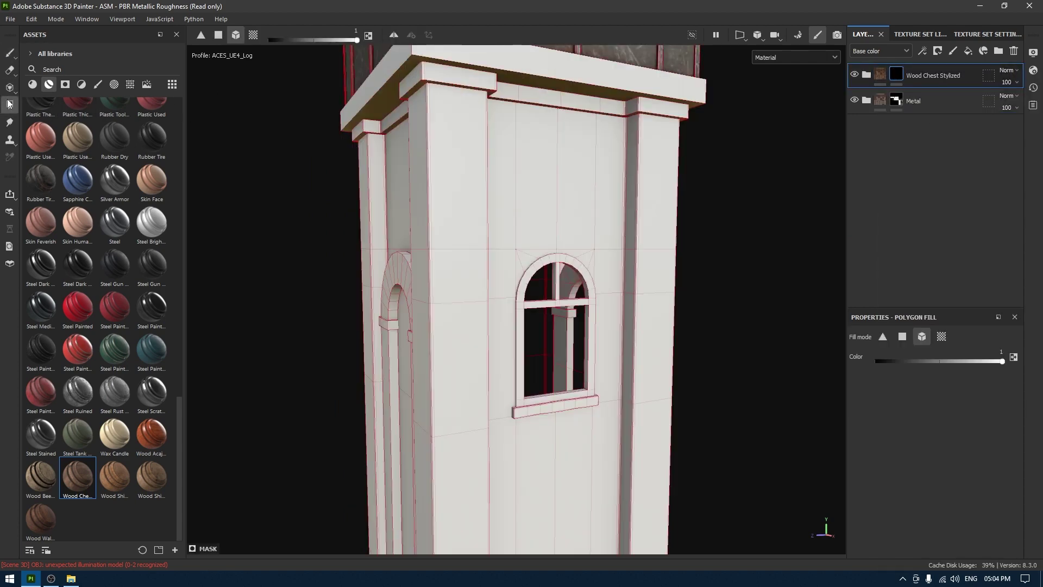
left_click(539, 269)
left_click(9, 53)
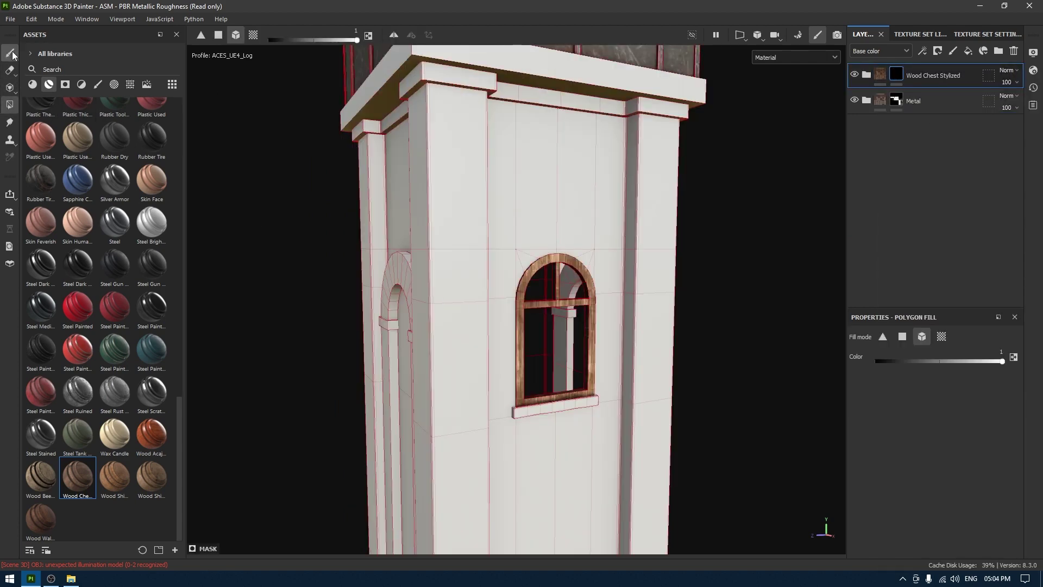
scroll(563, 198, "down", 3)
left_click_drag(563, 198, 571, 164, "alt")
scroll(570, 164, "up", 5)
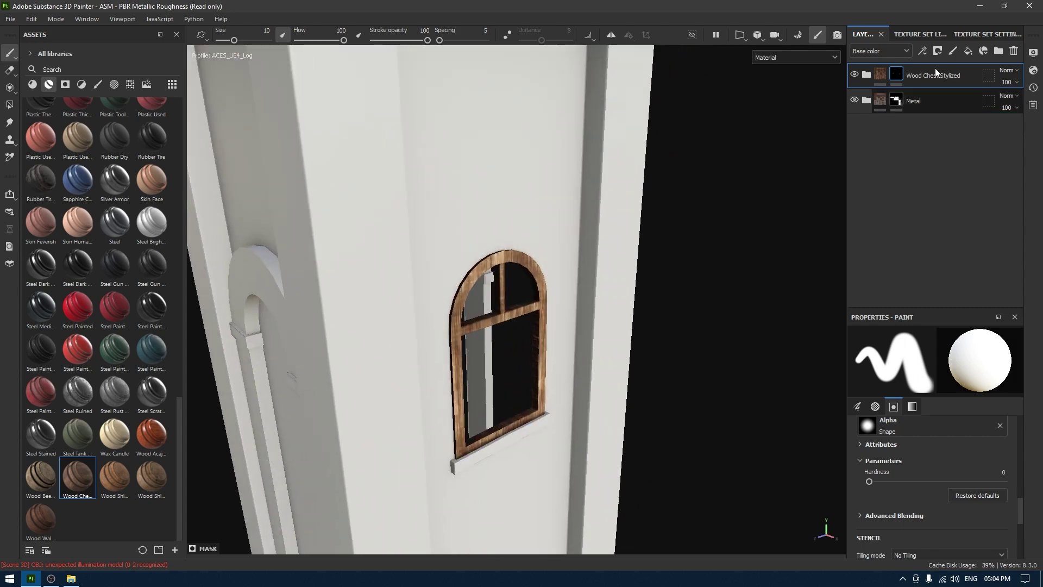
Change the wood Base layer's base colour to 766457 and review the window frame
left_click(866, 75)
left_click(881, 251)
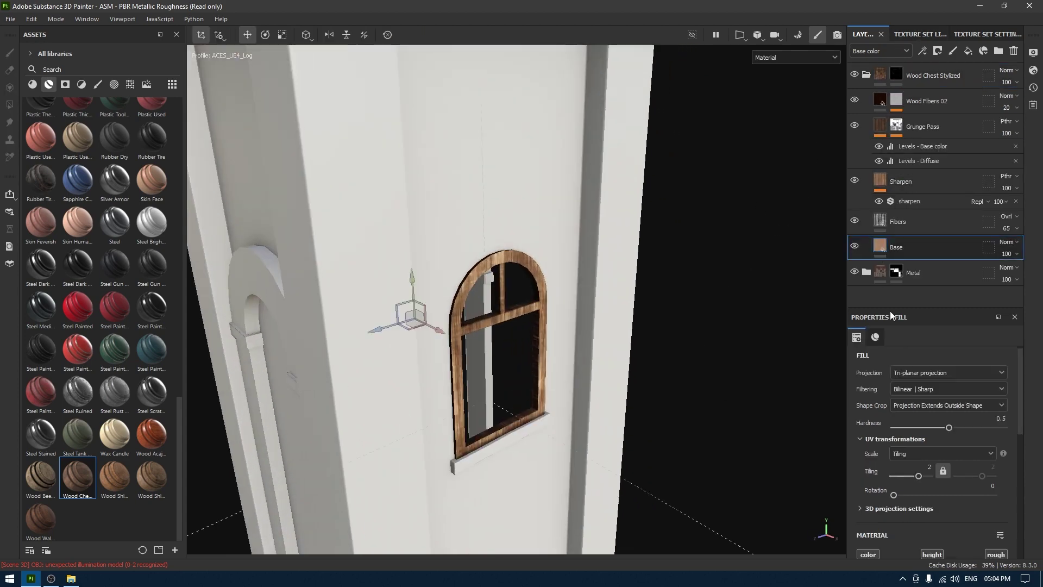
scroll(933, 412, "down", 5)
left_click(933, 383)
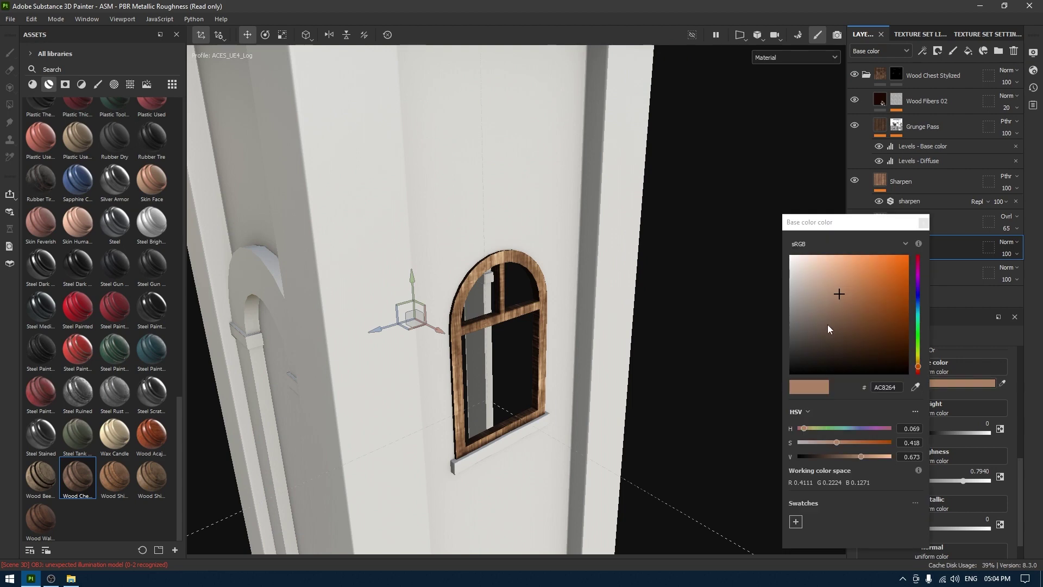
left_click(820, 319)
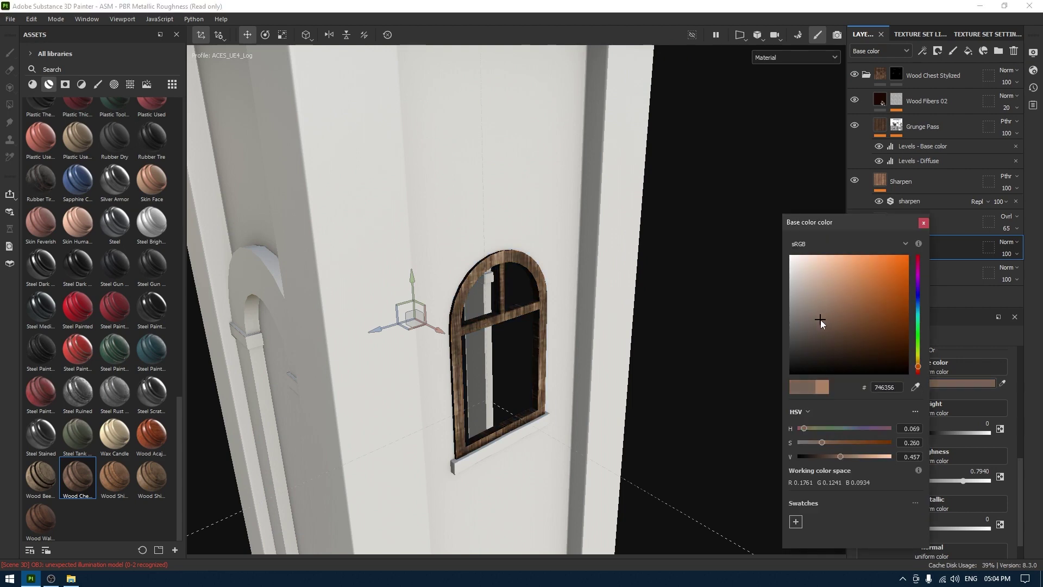
left_click(923, 223)
left_click_drag(549, 365, 501, 258, "alt")
right_click_drag(501, 258, 597, 443, "alt")
left_click_drag(525, 371, 545, 353, "alt")
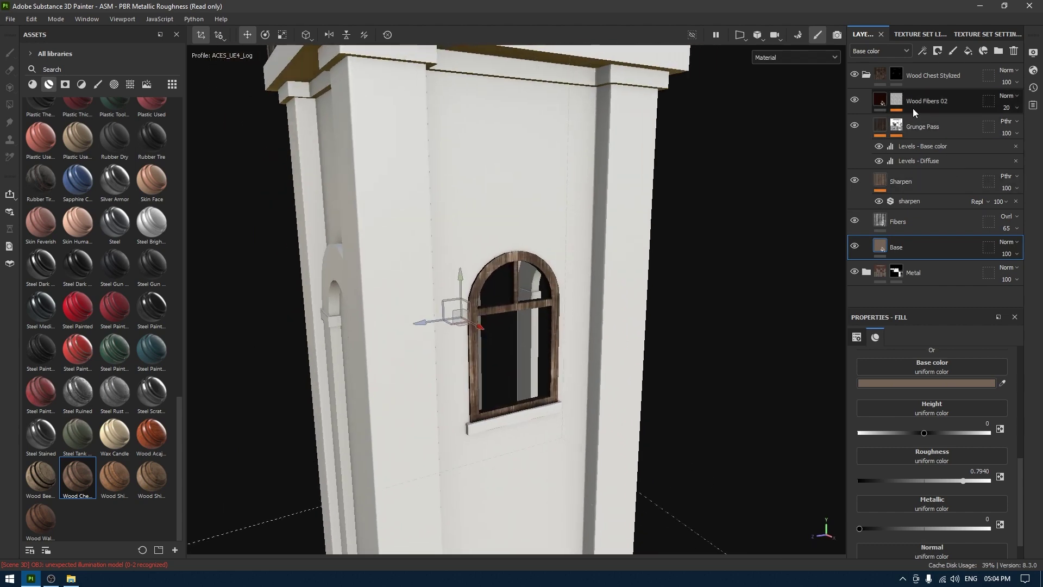
left_click(866, 75)
left_click_drag(631, 251, 570, 163, "alt")
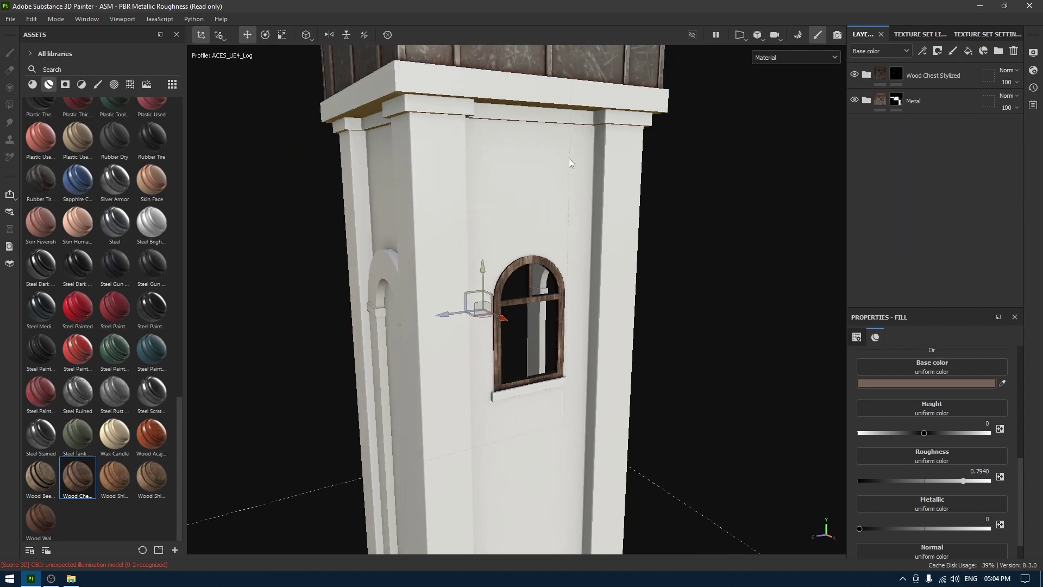
Drag Concrete Bare from the Materials library onto the tower as a new top layer
right_click_drag(578, 287, 579, 146, "alt")
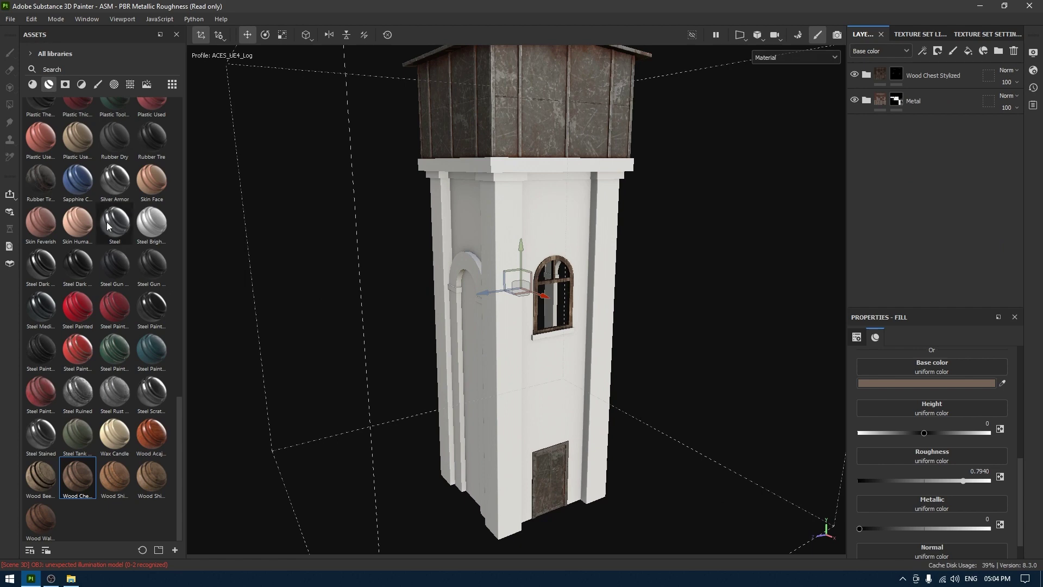
scroll(109, 231, "up", 6)
scroll(112, 233, "up", 10)
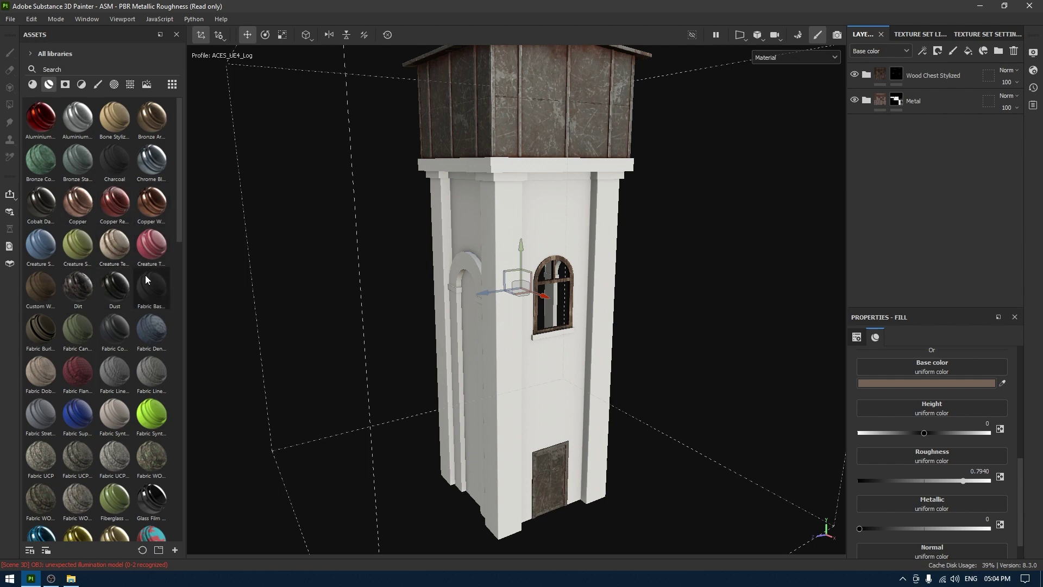
scroll(114, 272, "down", 15)
scroll(128, 304, "up", 10)
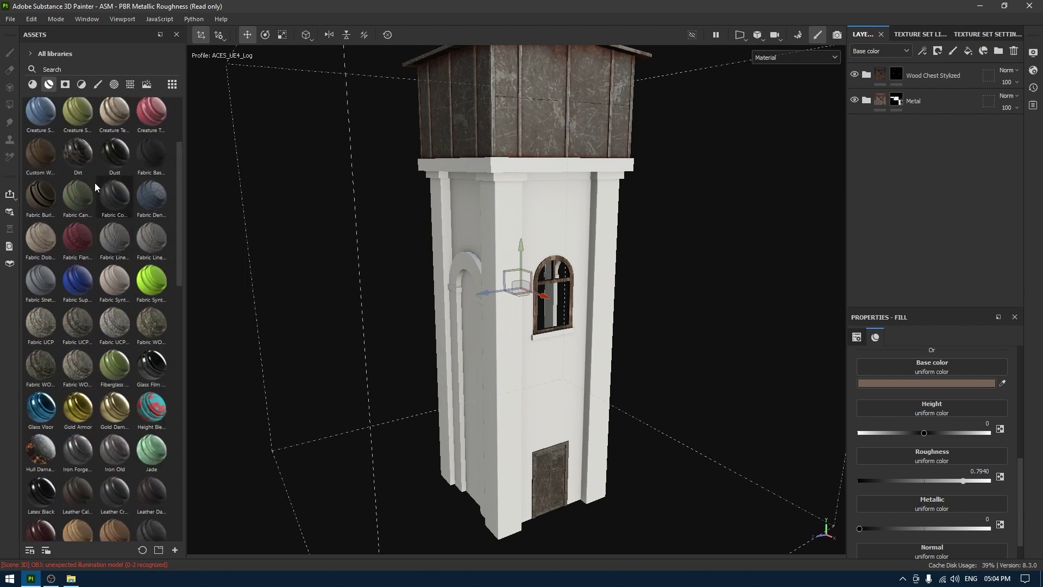
left_click(33, 85)
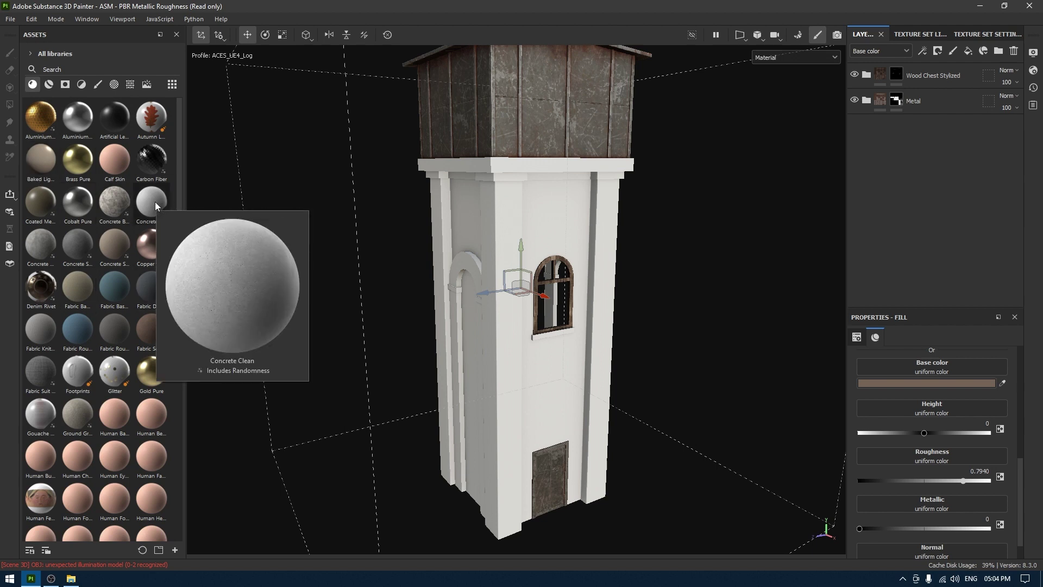
left_click_drag(115, 203, 881, 72)
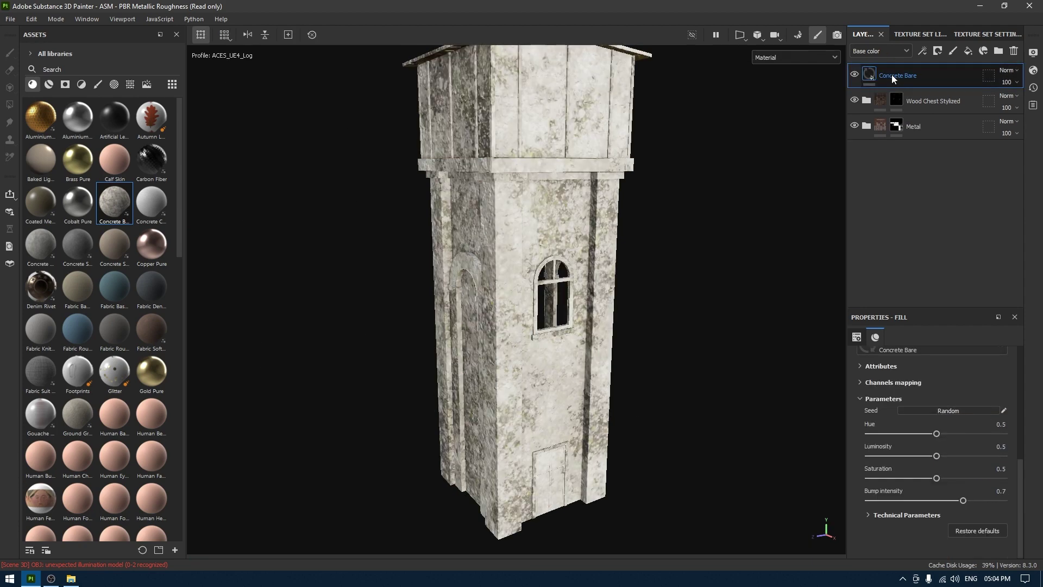
Set Concrete Bare luminosity to 0.41 and saturation to 0.43, then add a black mask
scroll(946, 376, "down", 5)
scroll(920, 377, "up", 2)
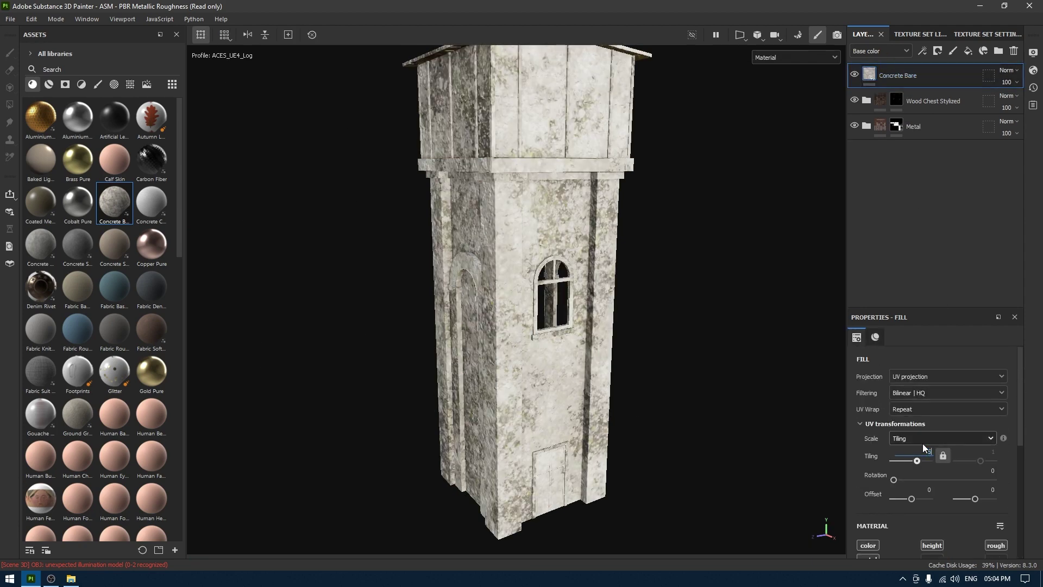
scroll(929, 496, "down", 3)
scroll(935, 497, "down", 1)
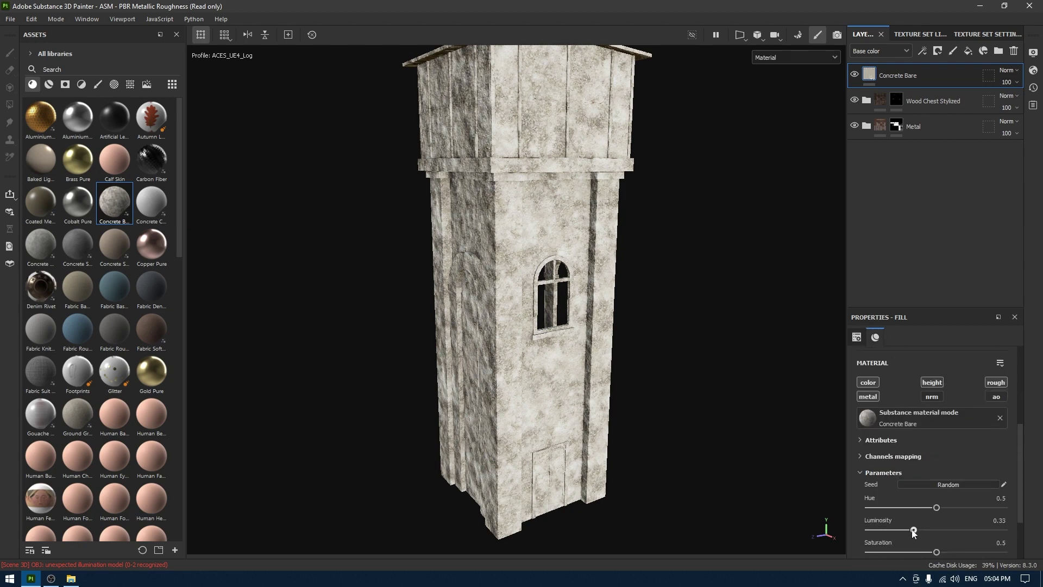
left_click(884, 529)
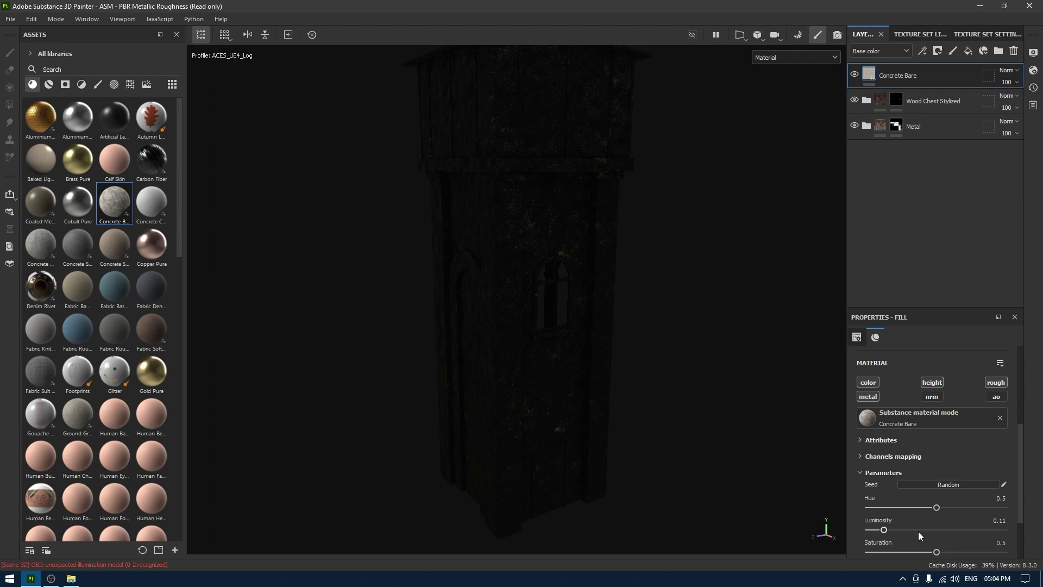
left_click(920, 530)
left_click_drag(923, 531, 925, 531)
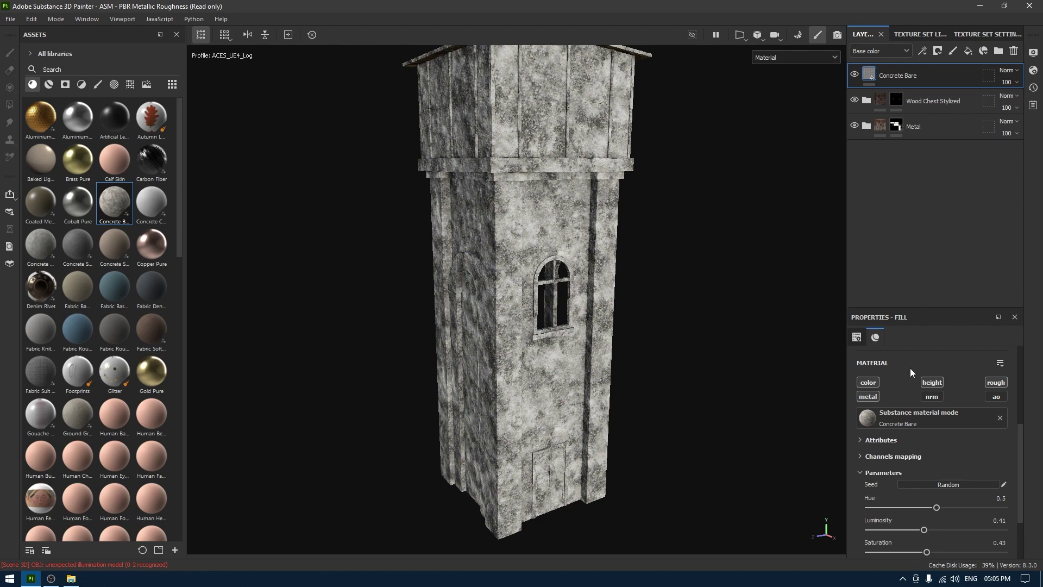
right_click(900, 74)
left_click(920, 93)
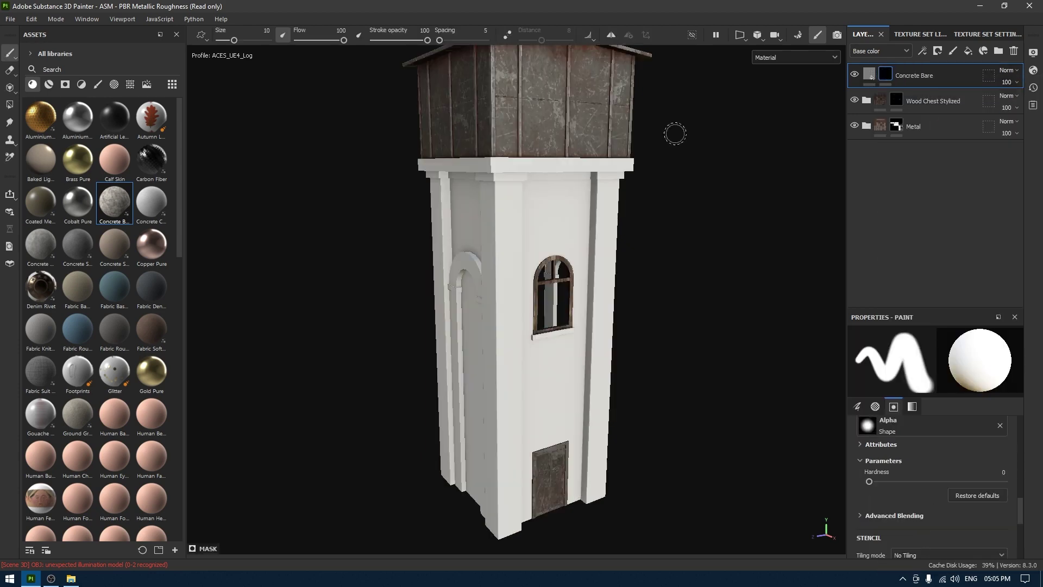
Polygon-fill the cornice below the tank into the Concrete Bare mask
left_click(10, 104)
scroll(549, 294, "up", 3)
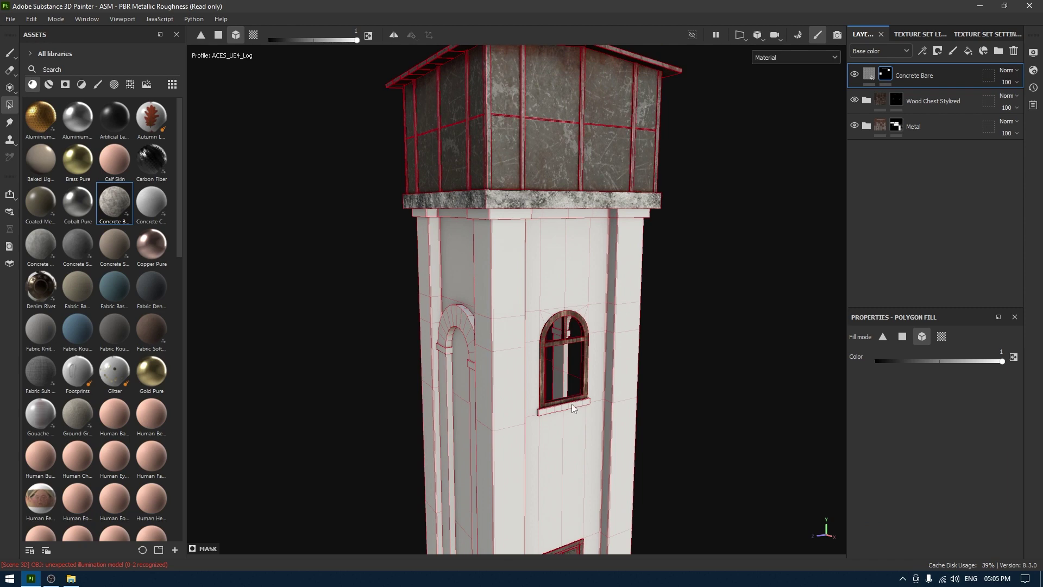
left_click(10, 53)
scroll(486, 142, "down", 4)
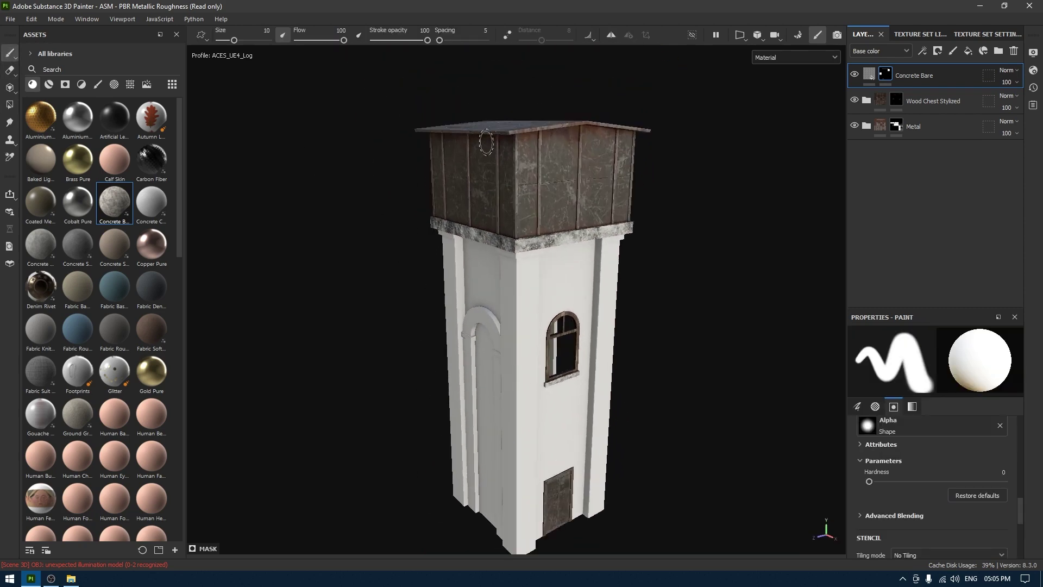
scroll(487, 142, "up", 2)
Set Concrete Bare to hue 0.28, luminosity 0.37 and bump intensity 0.5
left_click(869, 74)
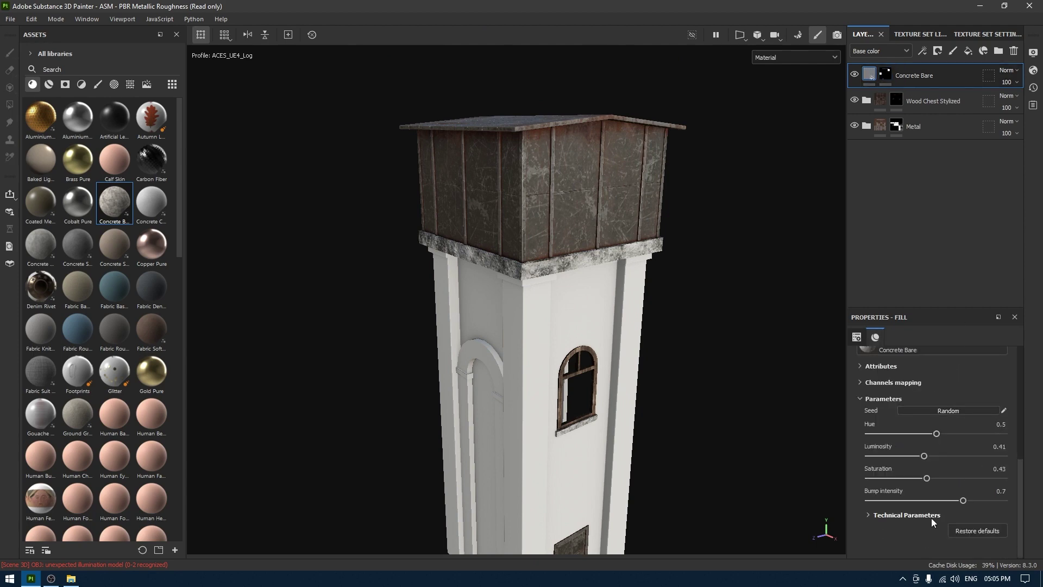
left_click(931, 516)
left_click(906, 452)
scroll(923, 478, "up", 2)
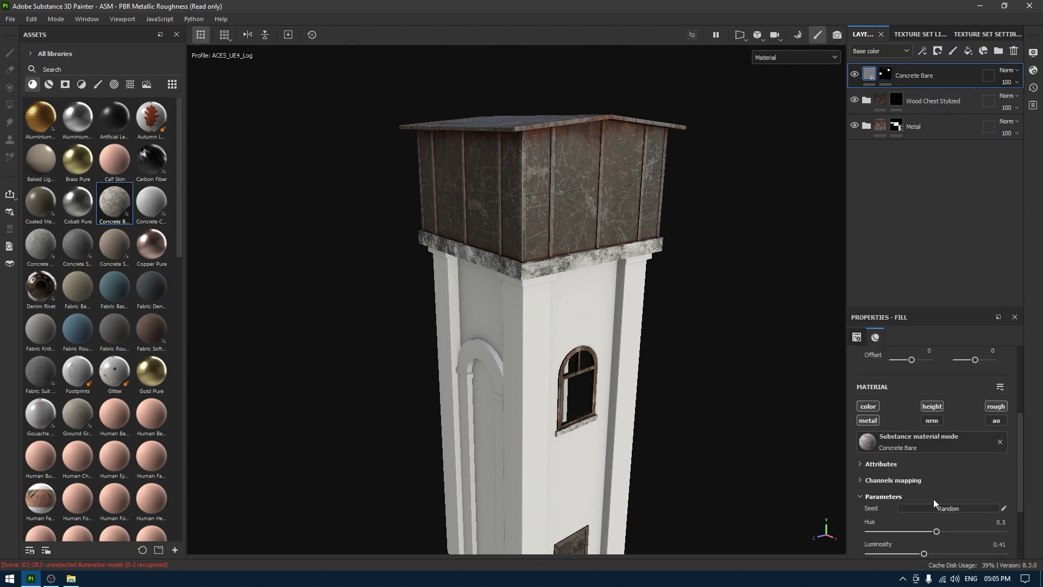
scroll(933, 503, "down", 2)
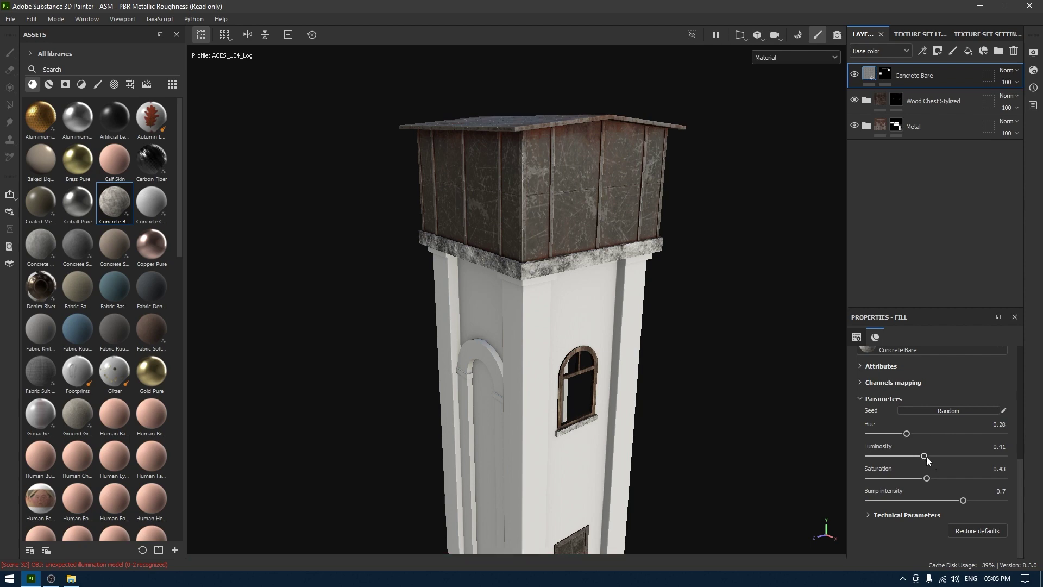
left_click_drag(927, 457, 913, 457)
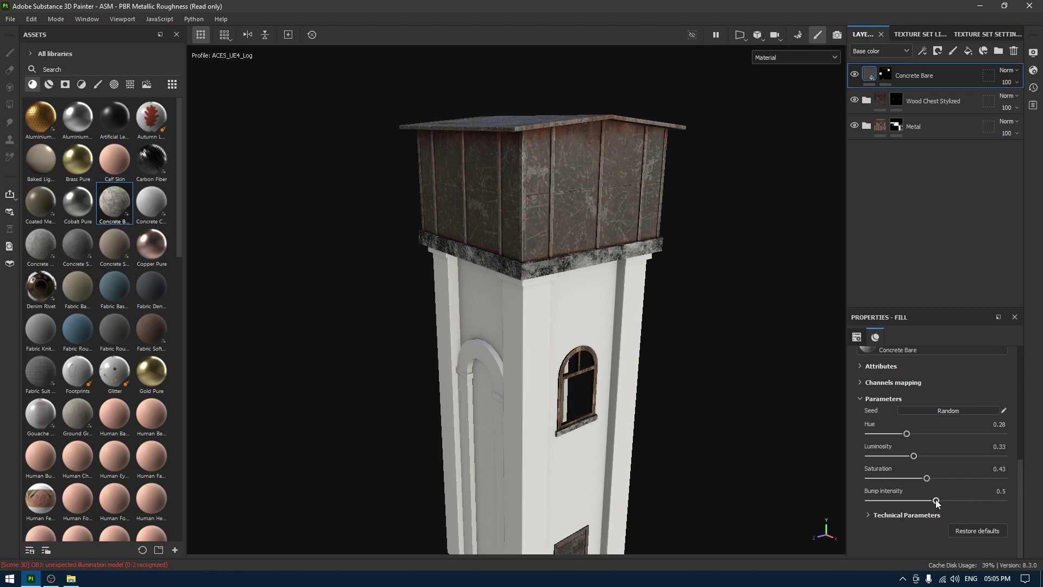
left_click_drag(915, 457, 919, 456)
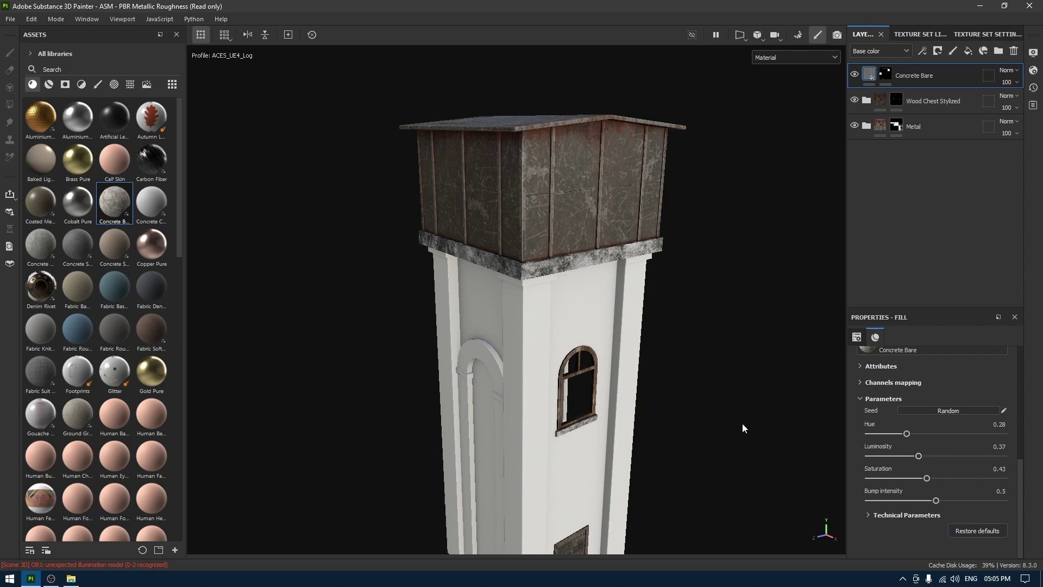
scroll(503, 110, "down", 5)
left_click_drag(618, 319, 593, 272, "alt")
scroll(638, 295, "up", 2)
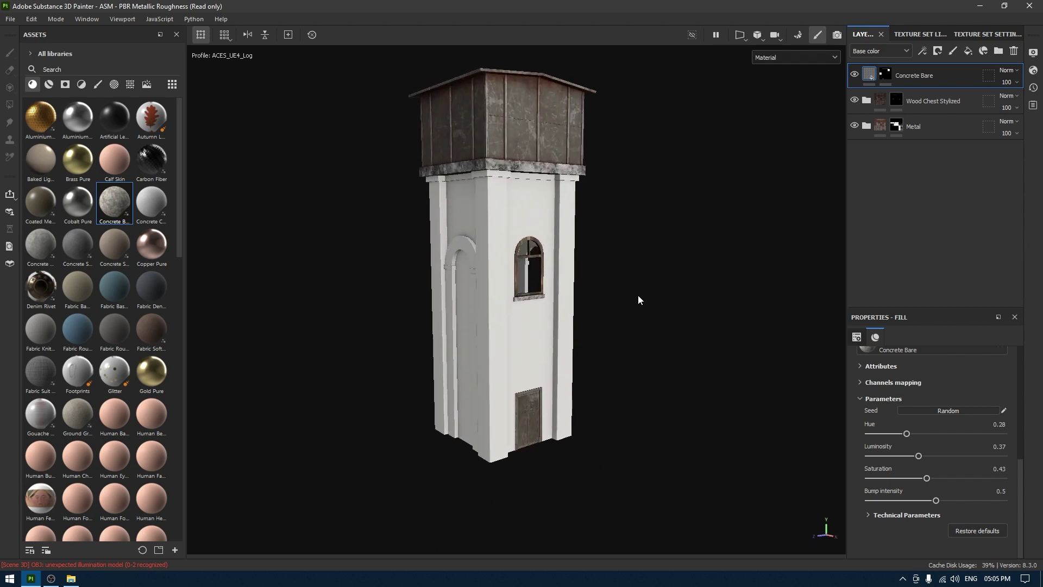
middle_click_drag(638, 295, 639, 376, "alt")
scroll(639, 376, "up", 1)
left_click_drag(639, 380, 622, 389, "alt")
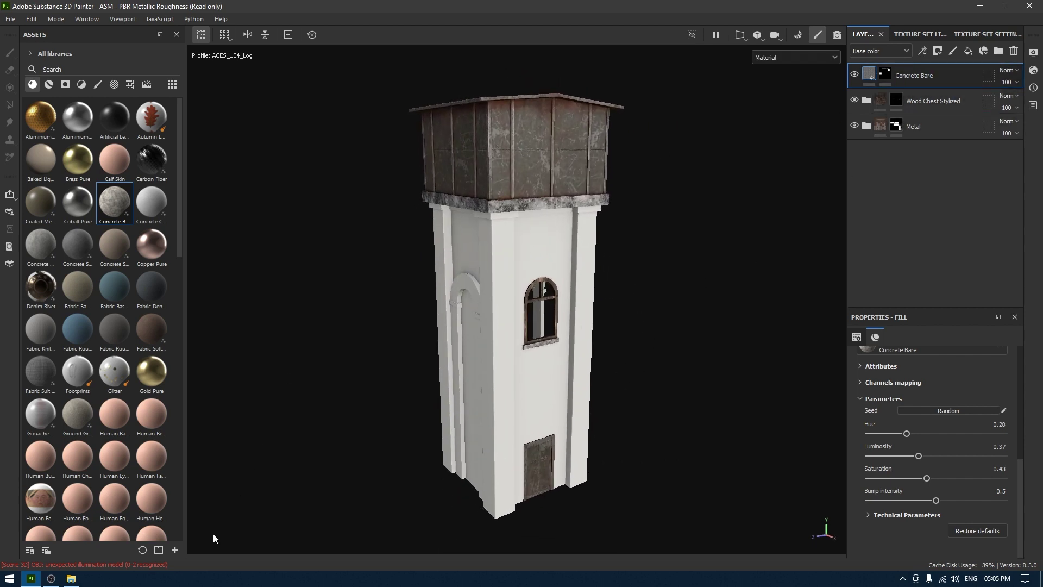
Drag the four maps from textures > factory_brick_4k.blend > textures into Painter
left_click(79, 579)
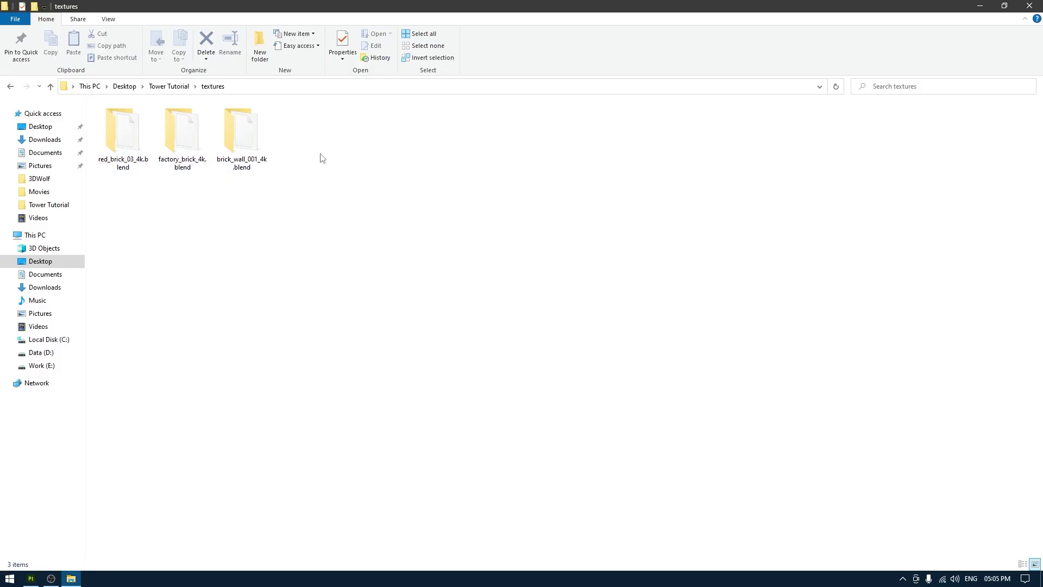
double_click(250, 138)
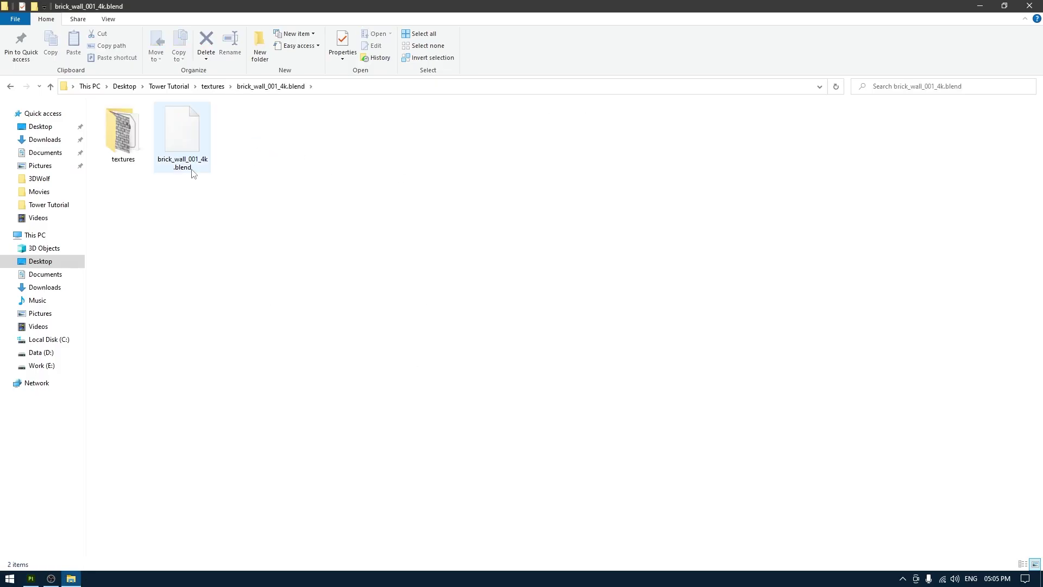
key("alt+Left")
double_click(182, 136)
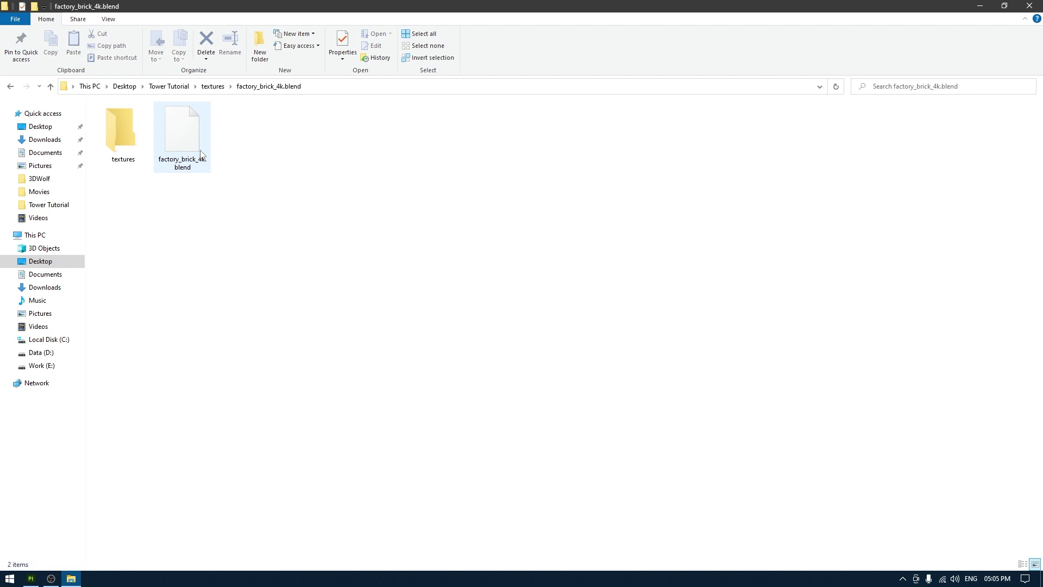
double_click(128, 138)
key("alt+Left")
double_click(124, 142)
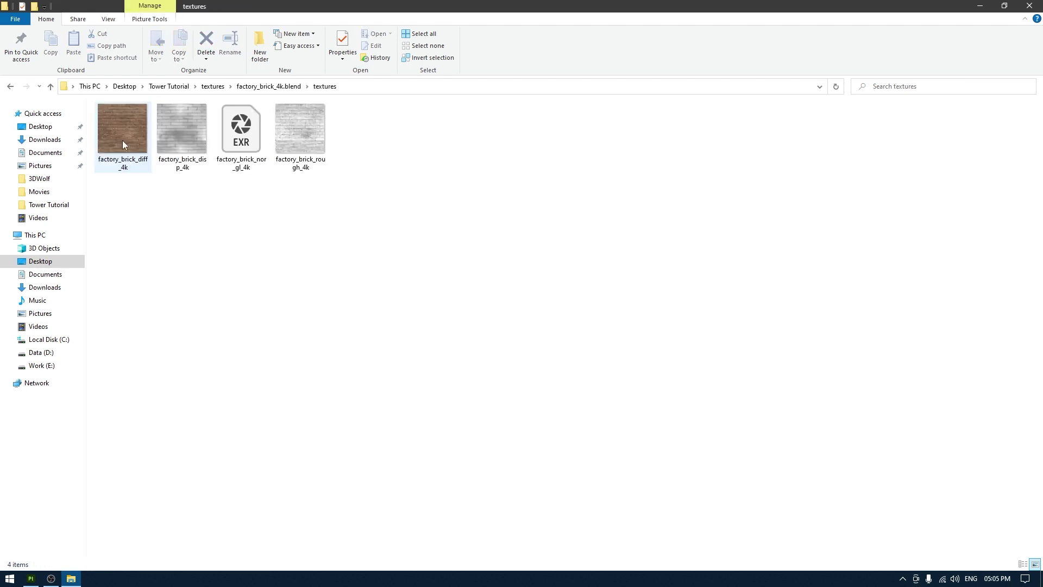
left_click_drag(142, 173, 422, 156)
mouse_move(291, 139)
left_mouse_down()
mouse_move(138, 483)
mouse_move(34, 562)
mouse_move(31, 577)
mouse_move(147, 255)
left_mouse_up()
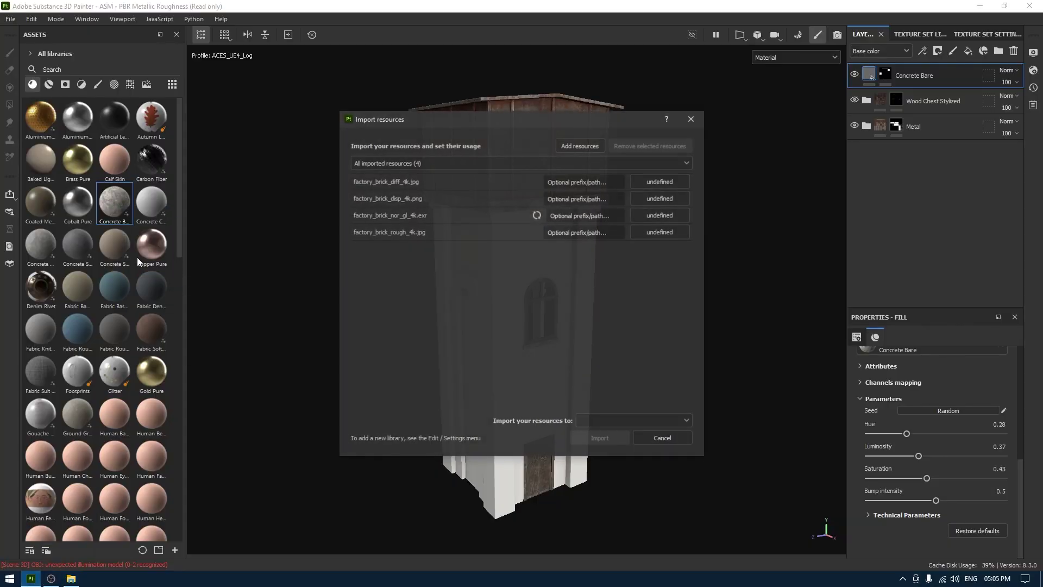
Set the usage of all four brick files to texture
left_click(644, 181)
left_click(672, 227)
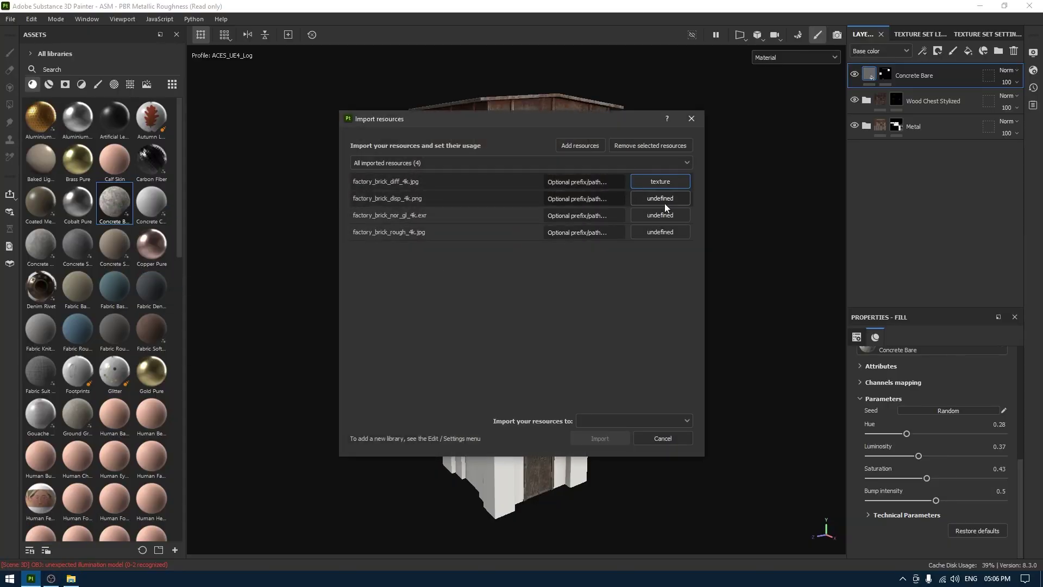
left_click(664, 199)
left_click(677, 244)
left_click(660, 215)
left_click(675, 259)
left_click(661, 233)
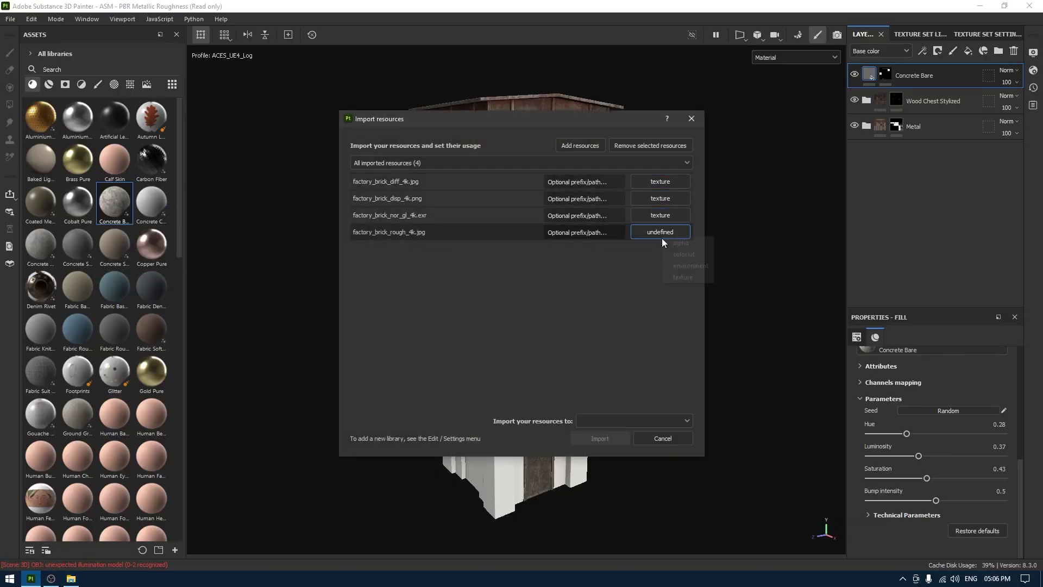
left_click(677, 275)
Import the brick textures into the 'ASM - PBR Metallic Roughness' project
left_click(647, 419)
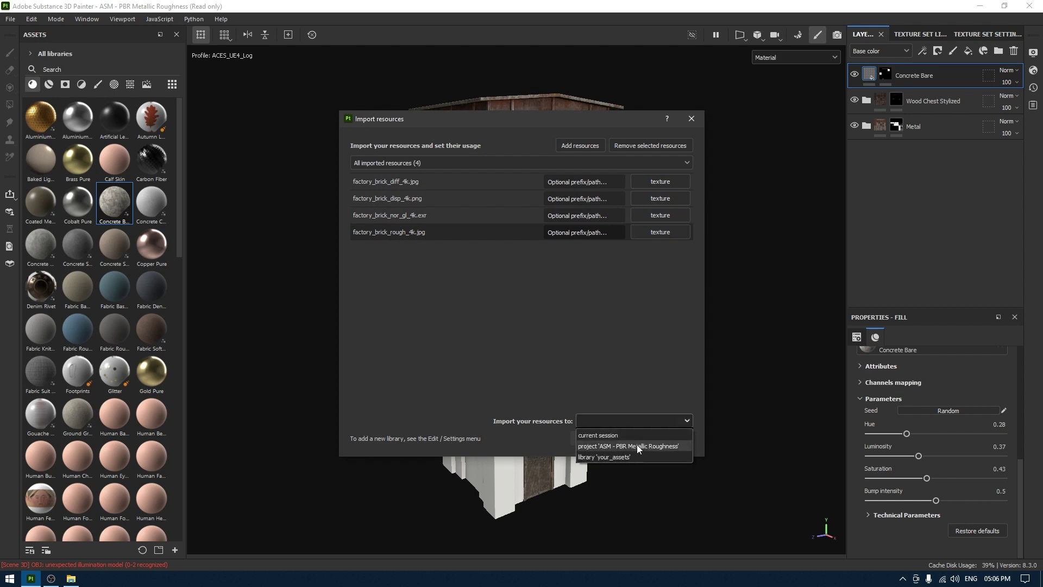
left_click(637, 444)
left_click(607, 443)
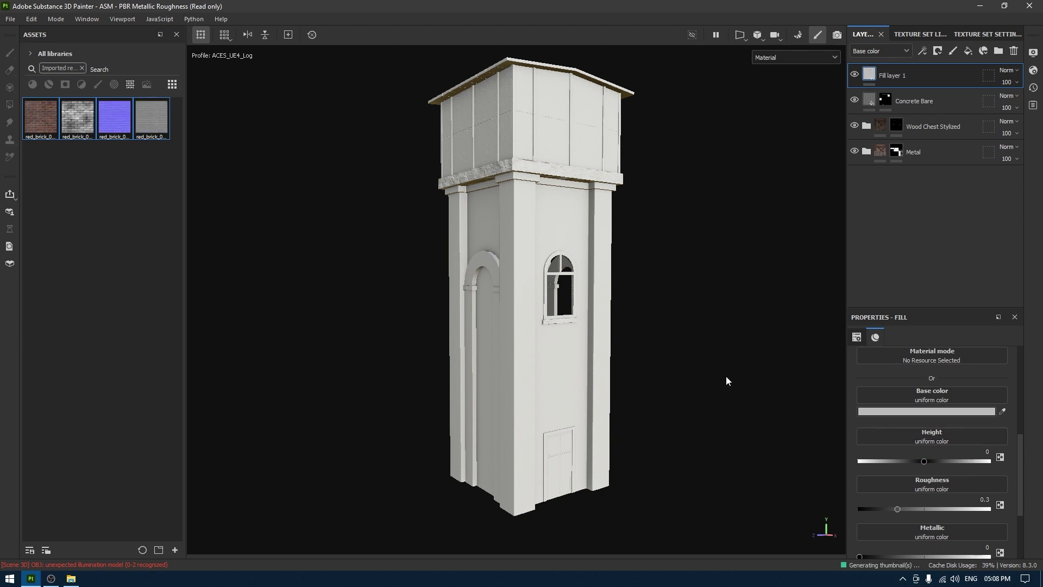
Assign the brick maps to Fill layer 1's Base color, Height, Normal and Roughness slots
left_click_drag(58, 138, 932, 405)
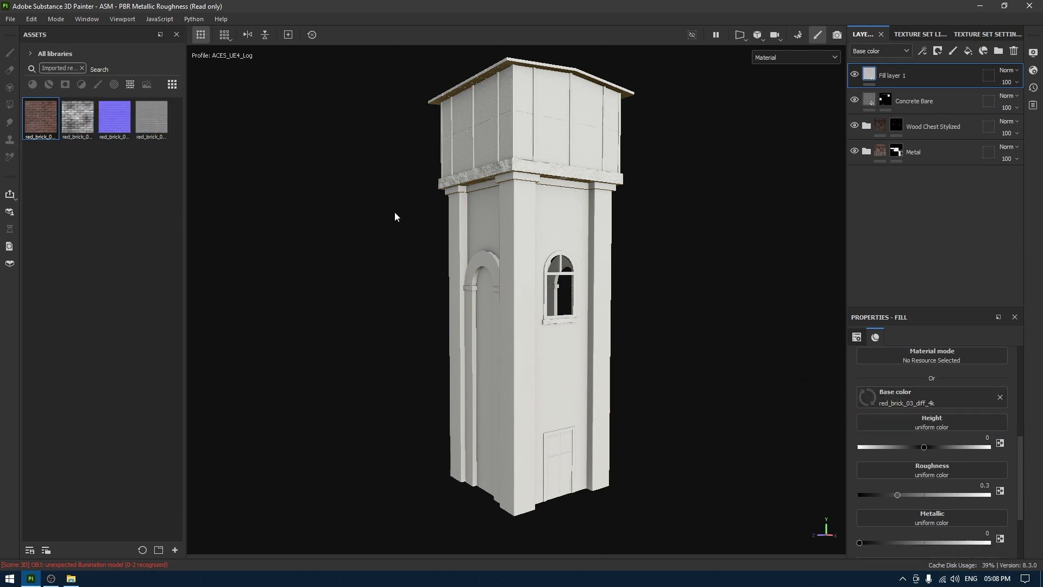
left_click_drag(77, 117, 931, 425)
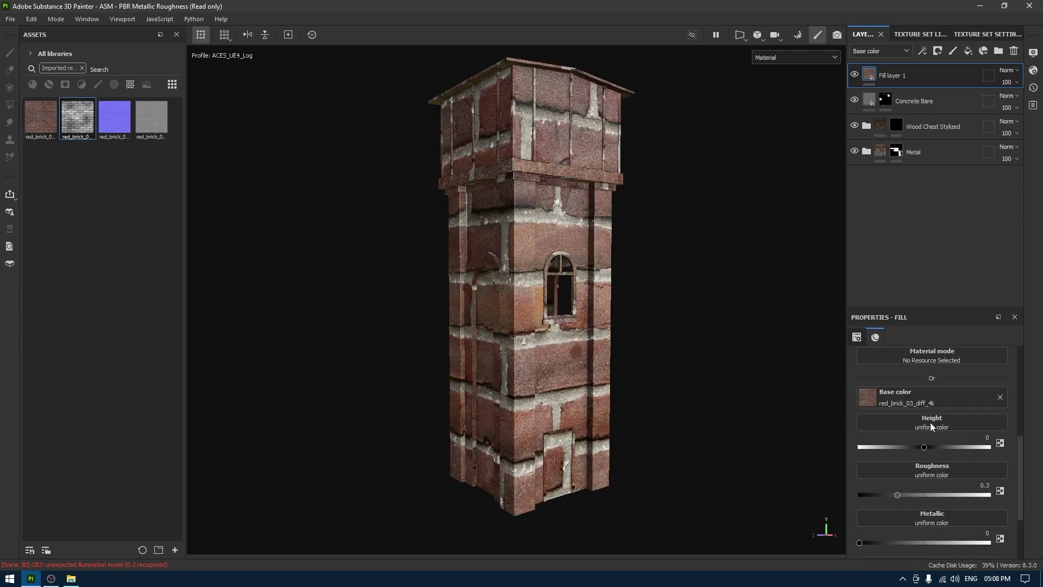
left_click_drag(118, 119, 948, 549)
left_click_drag(151, 115, 933, 449)
left_click(915, 493)
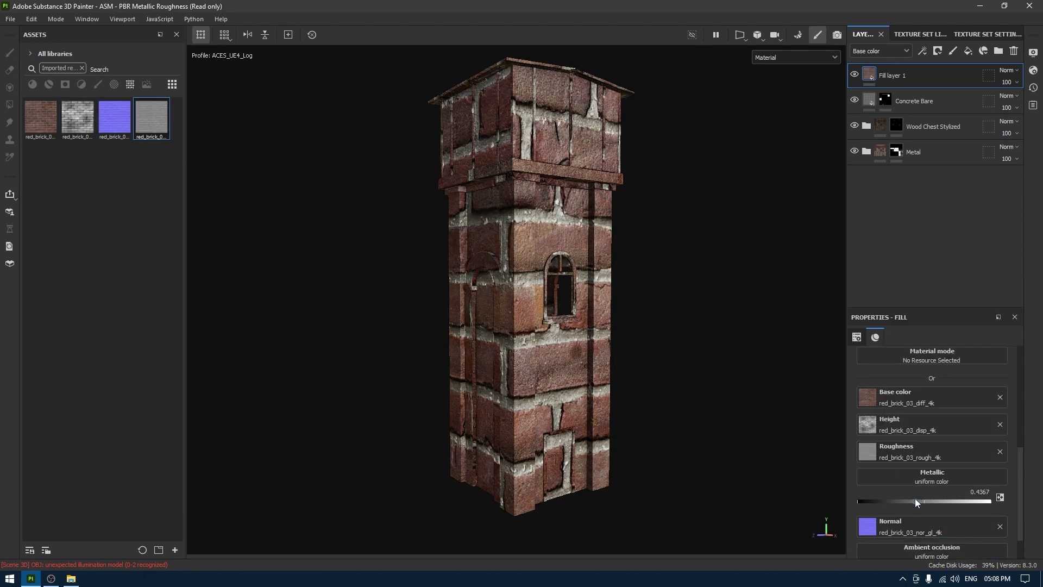
Set the brick fill to tiling 5 with tri-planar projection
scroll(915, 429, "up", 3)
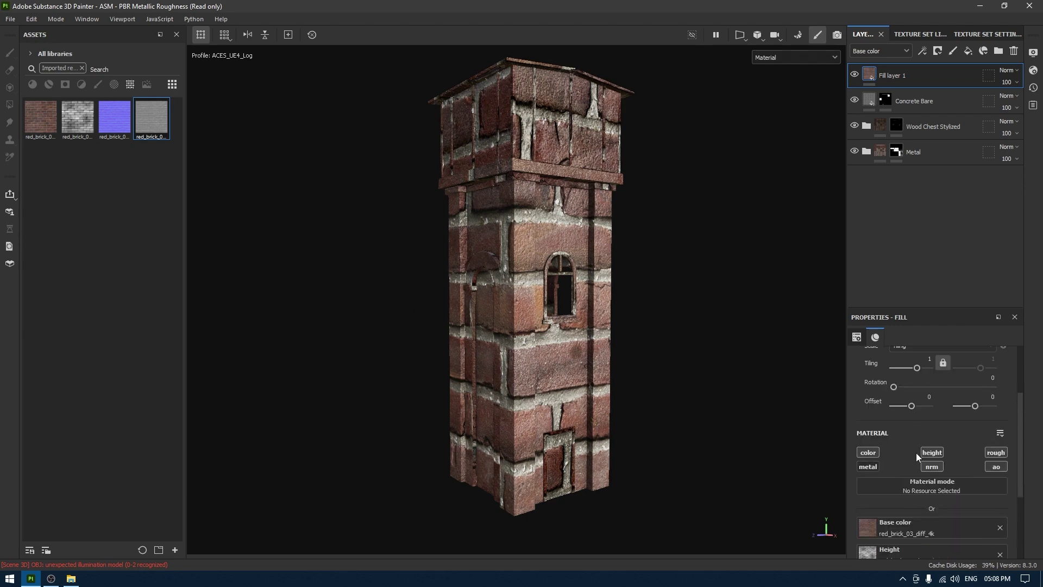
scroll(946, 424, "up", 3)
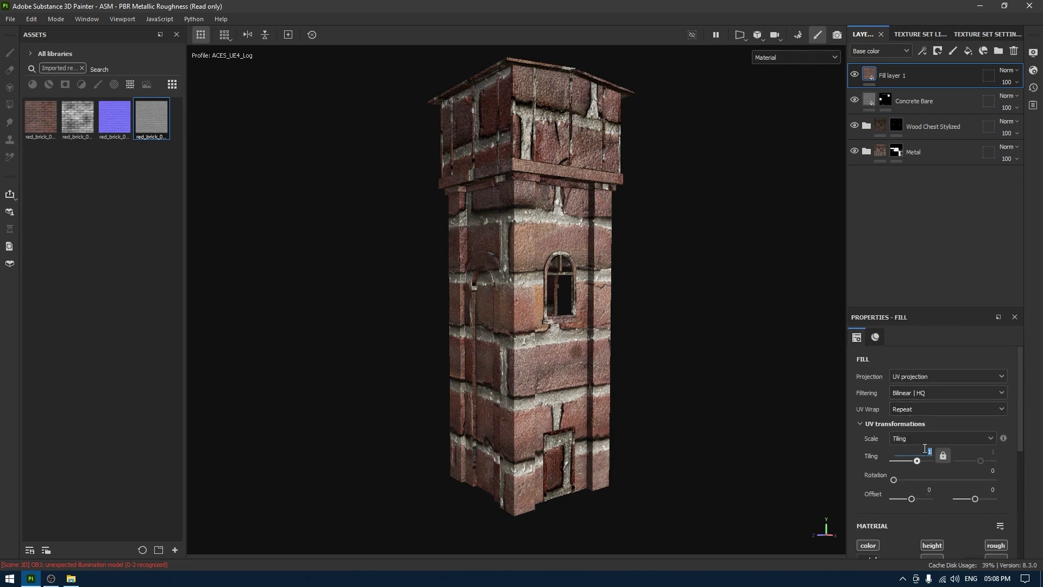
type("4")
key("Return")
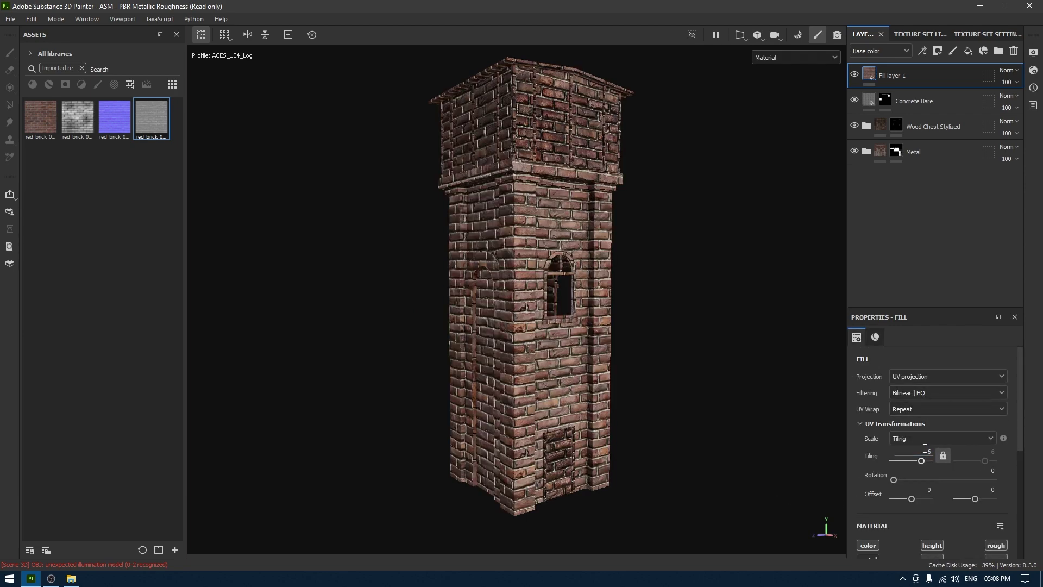
left_click(902, 375)
left_click(912, 413)
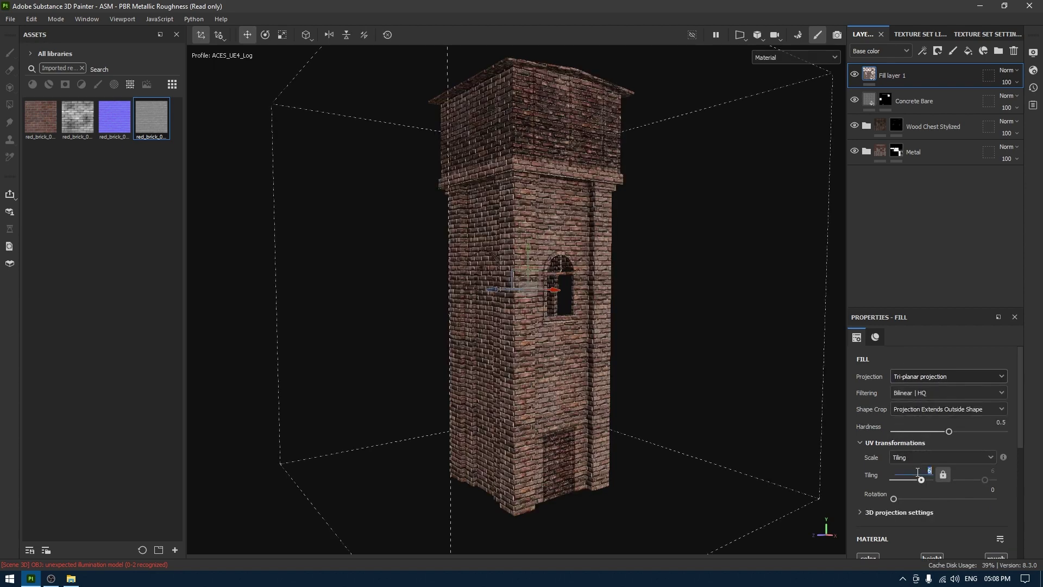
key("Return")
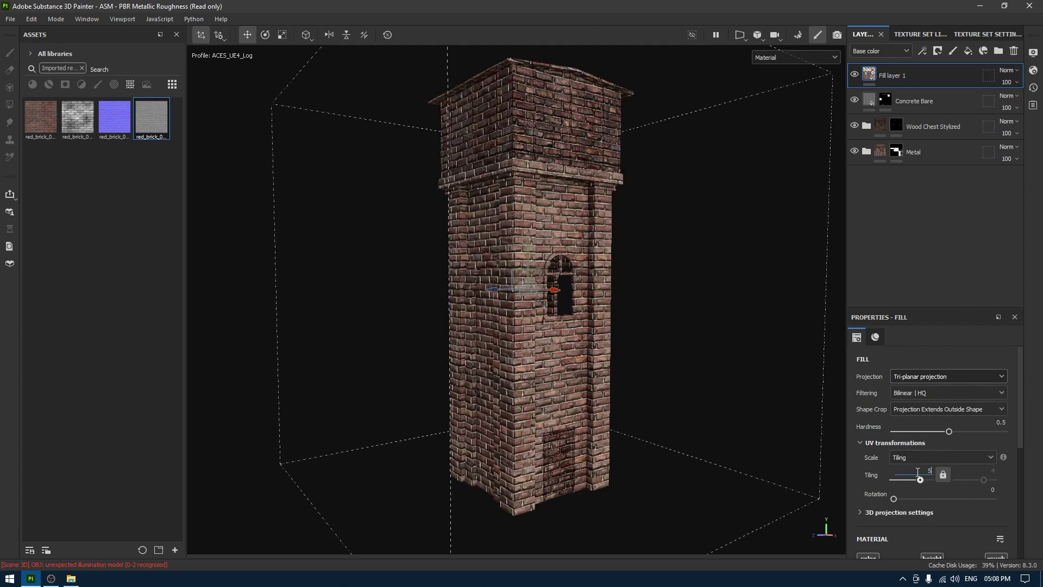
key("Return")
left_click_drag(619, 293, 638, 276, "alt")
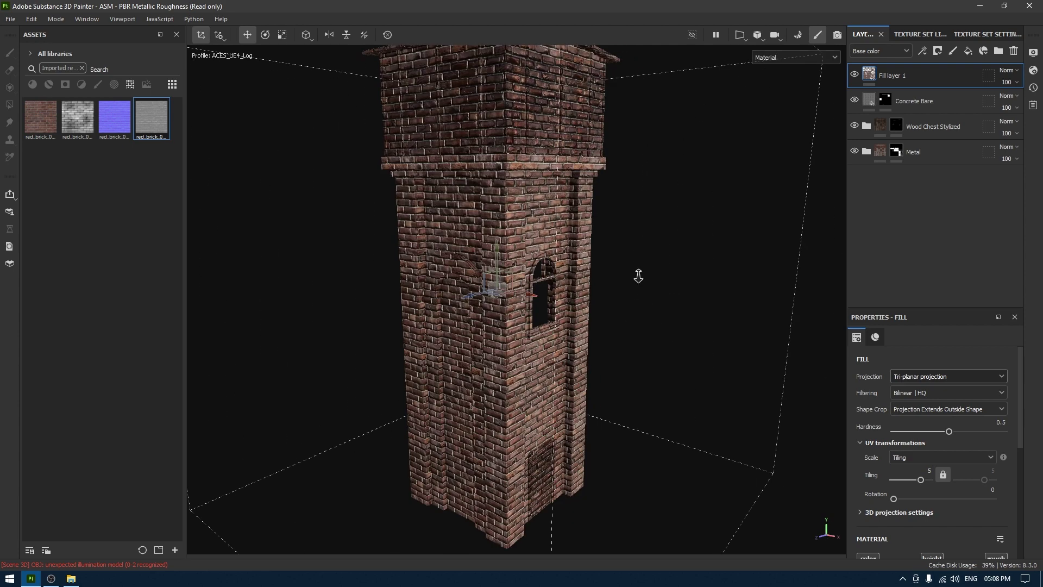
Add a black mask to Fill layer 1 and polygon-fill the tower body and arch faces
right_click(878, 73)
left_click(912, 79)
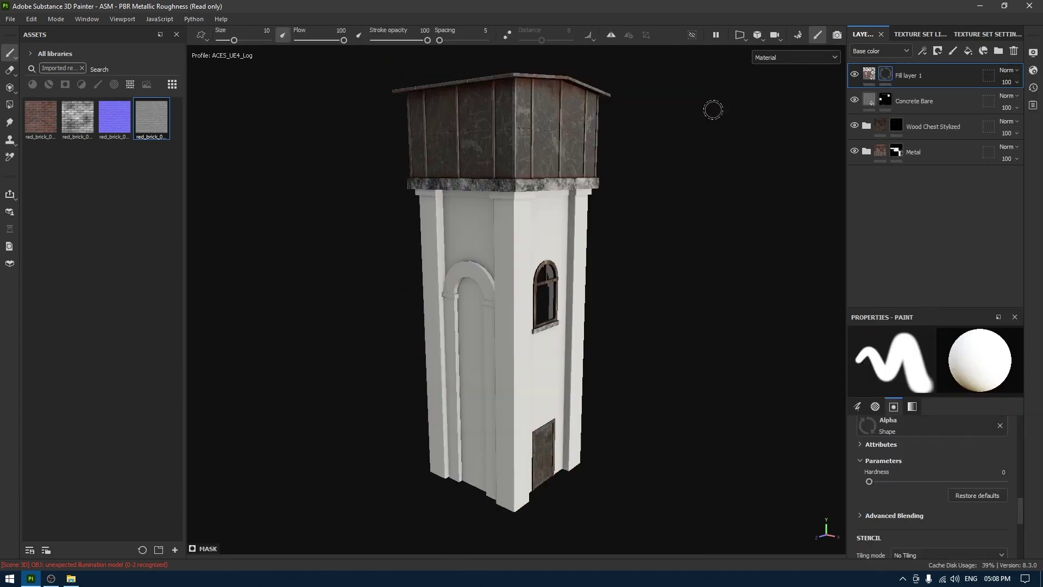
left_click(10, 87)
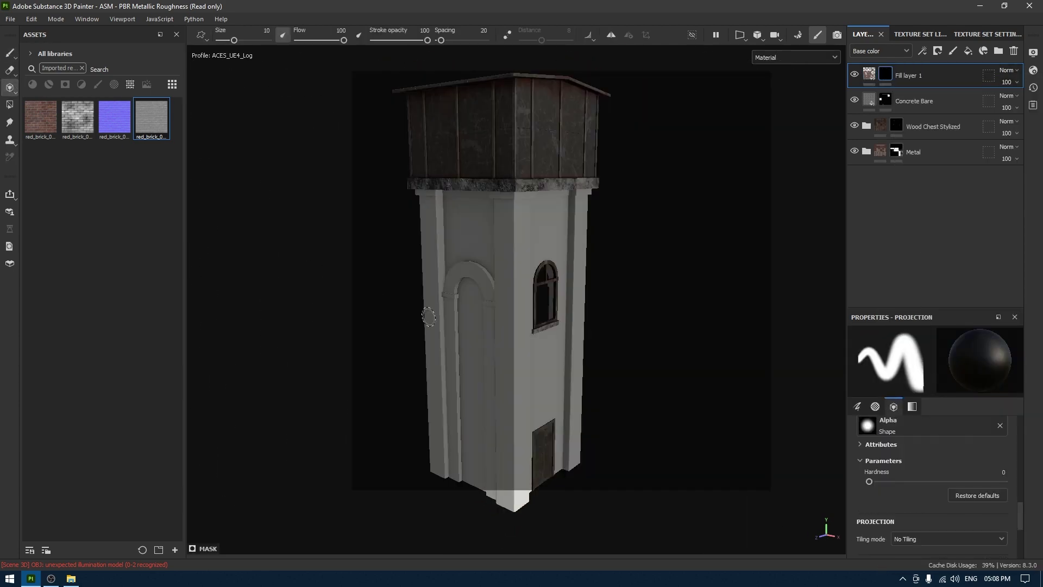
left_click(10, 105)
left_click(460, 274)
left_click(472, 249)
left_click_drag(472, 248, 262, 243, "alt")
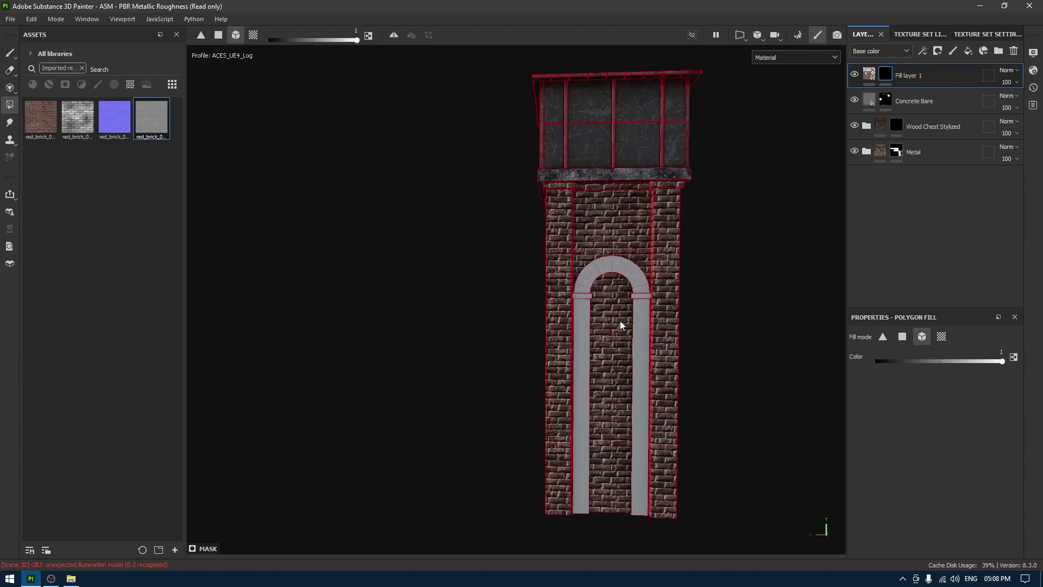
left_click(622, 276)
left_click_drag(525, 341, 723, 345, "alt")
left_click(10, 53)
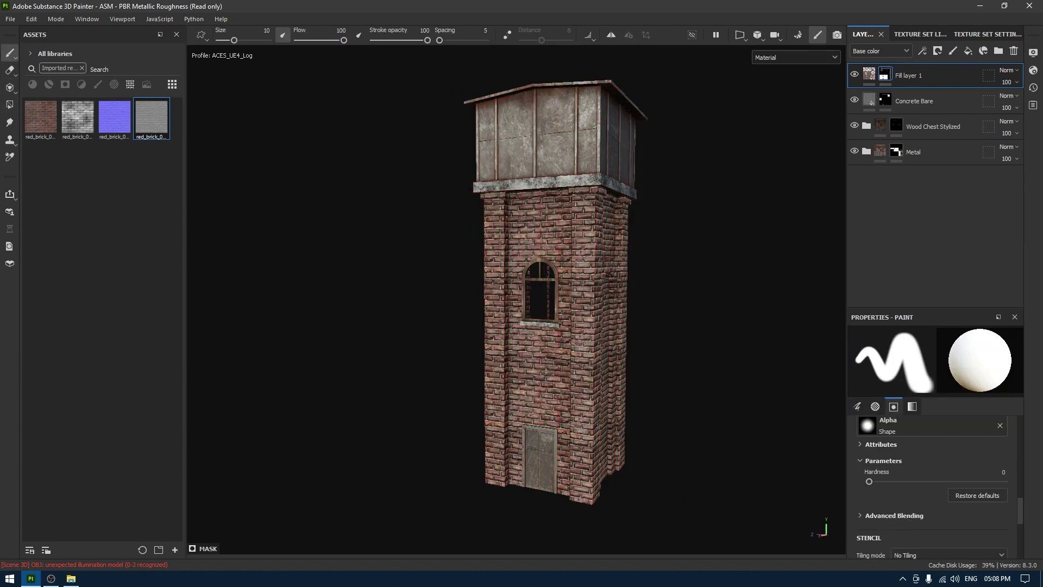
mouse_move(413, 309)
left_mouse_down("alt")
mouse_move(589, 361)
mouse_move(554, 304)
mouse_move(492, 380)
left_mouse_up("alt")
scroll(950, 504, "up", 4)
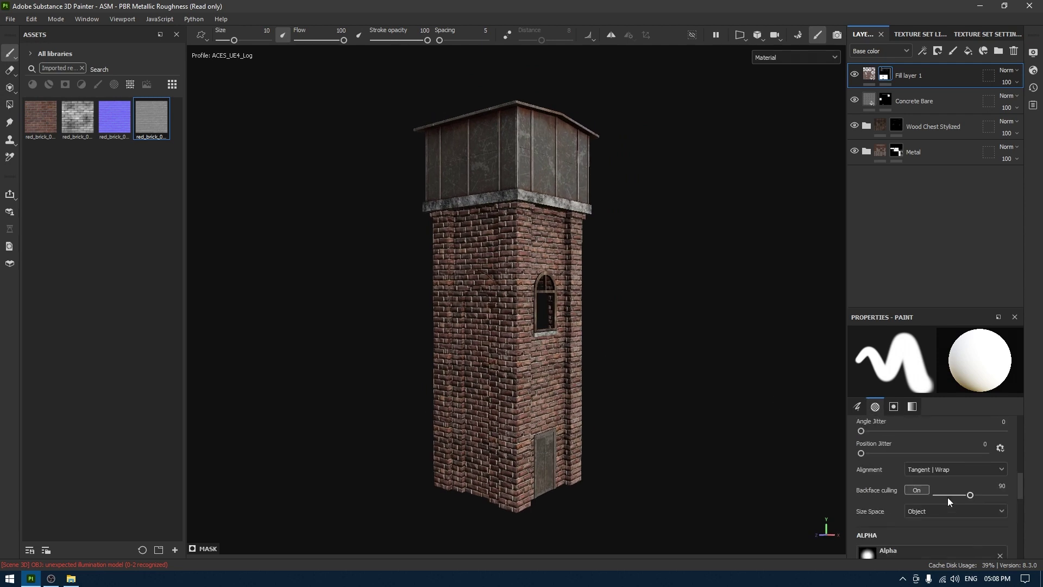
scroll(947, 496, "up", 10)
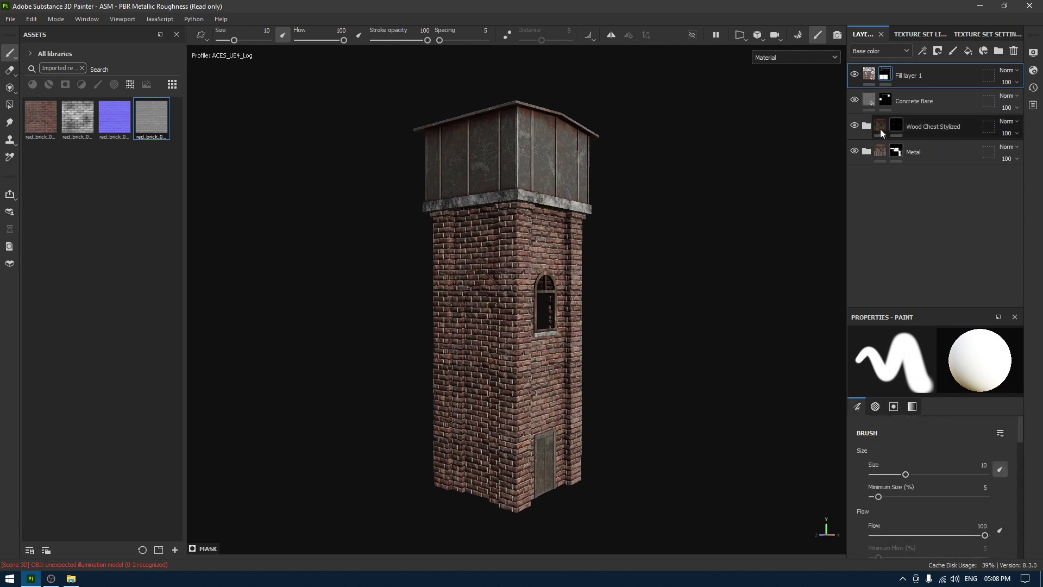
Set the brick fill's tiling to 6
left_click(870, 75)
left_click(925, 472)
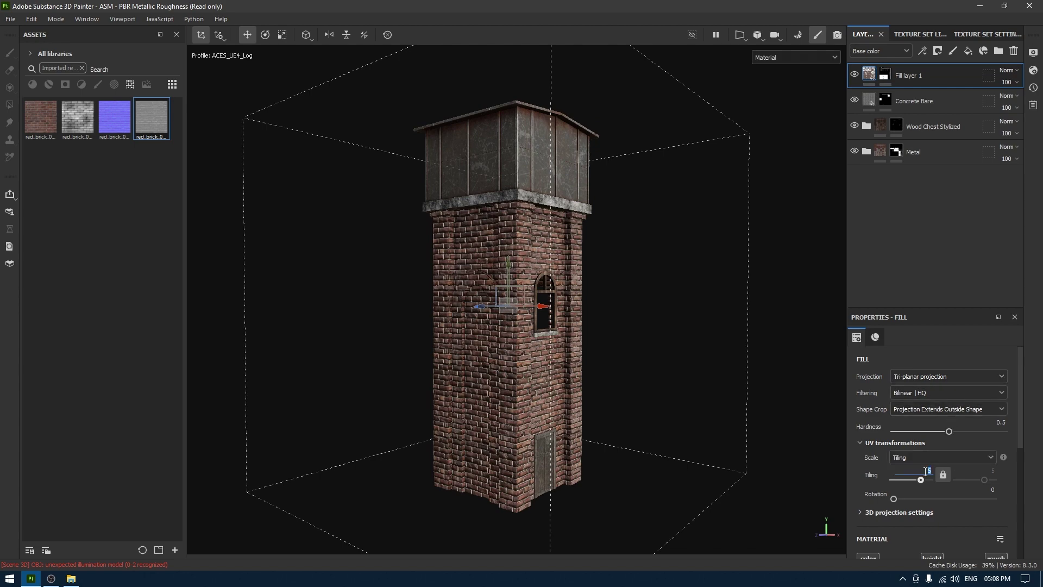
type("6")
key("Return")
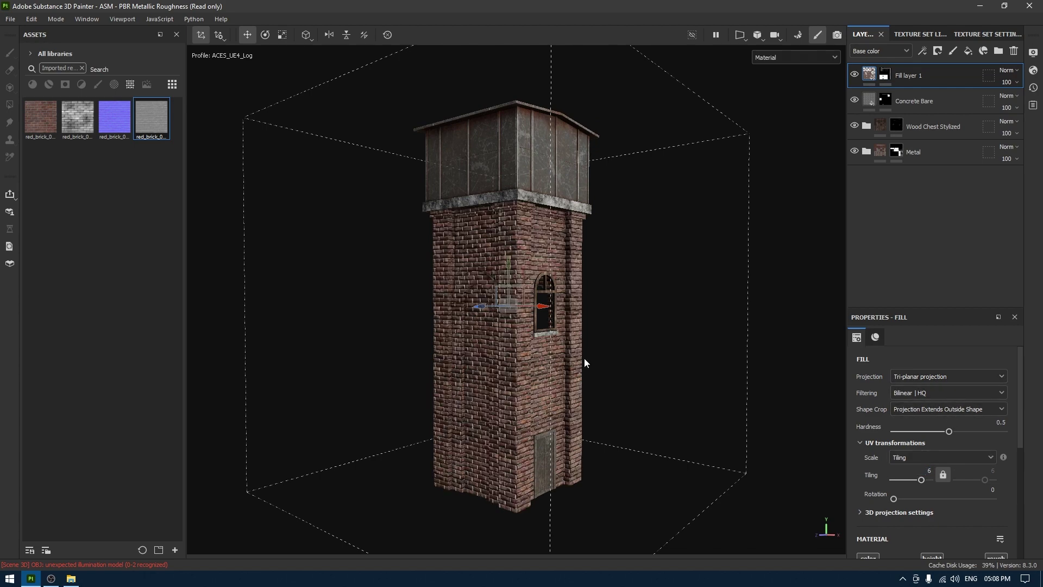
left_click_drag(584, 359, 568, 372, "alt")
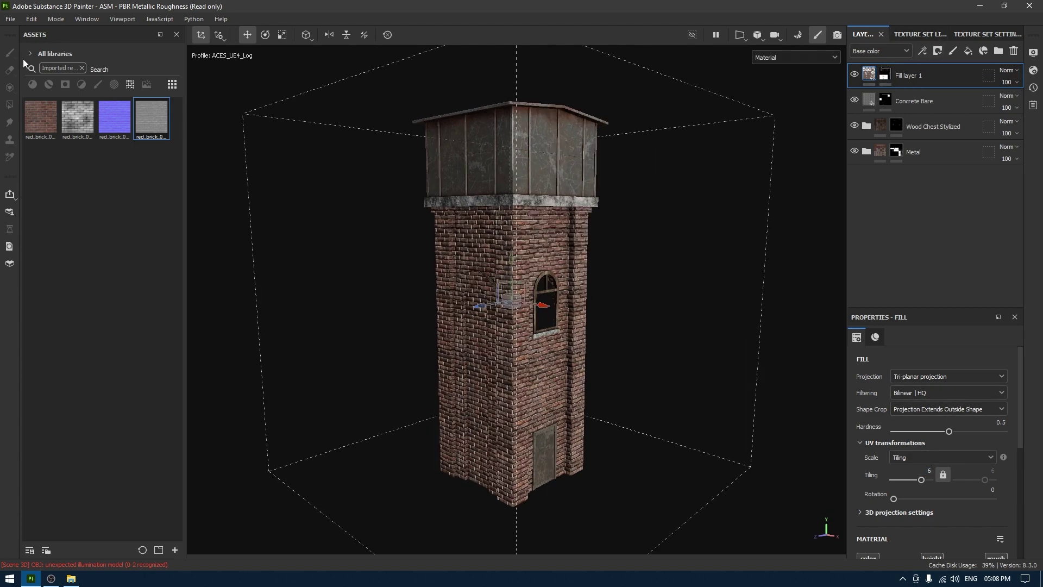
Show all library materials and drag Rust Coarse onto the top of the layer stack
left_click(82, 68)
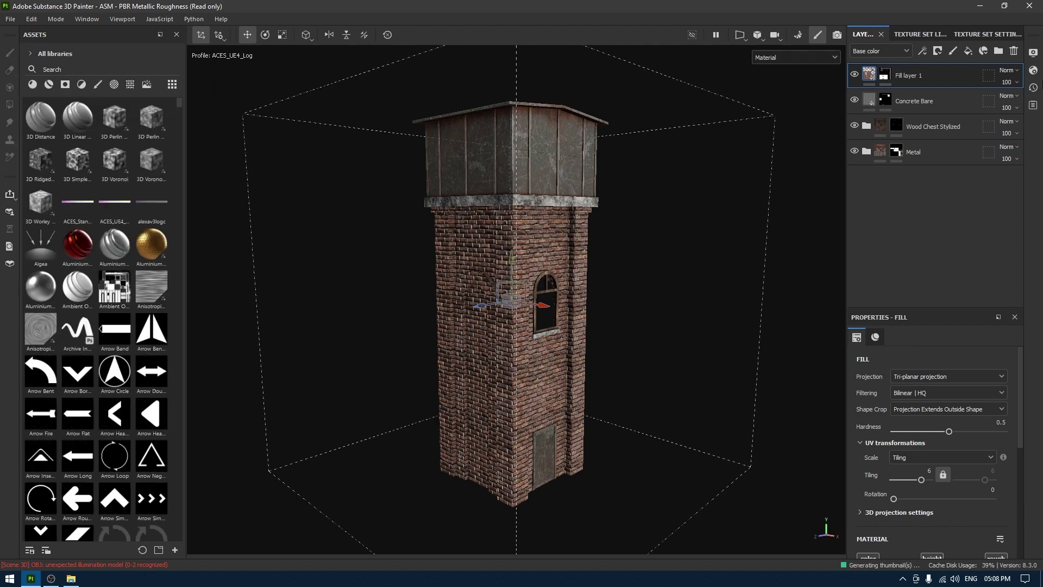
left_click(32, 85)
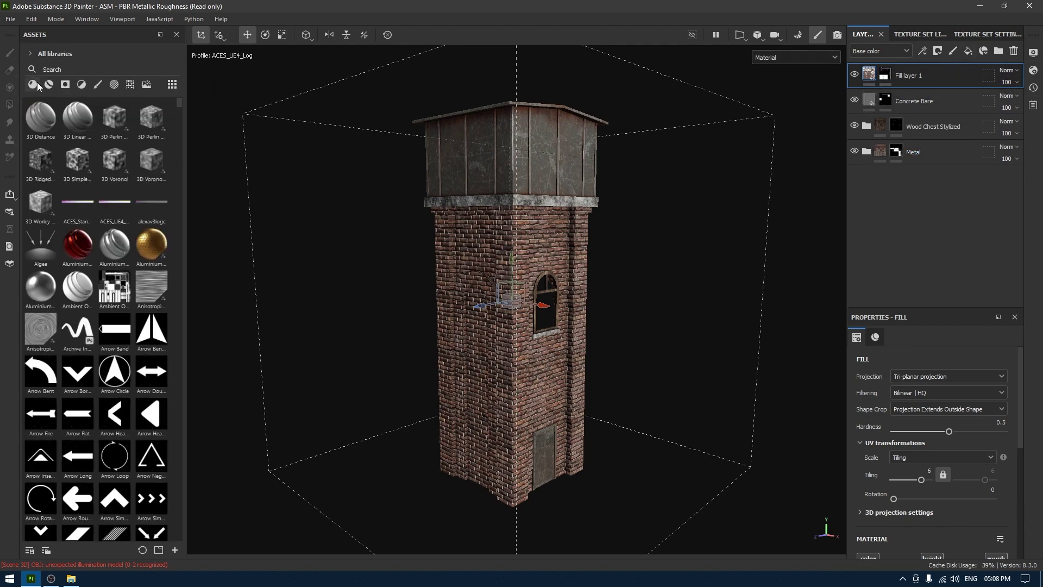
scroll(90, 337, "down", 10)
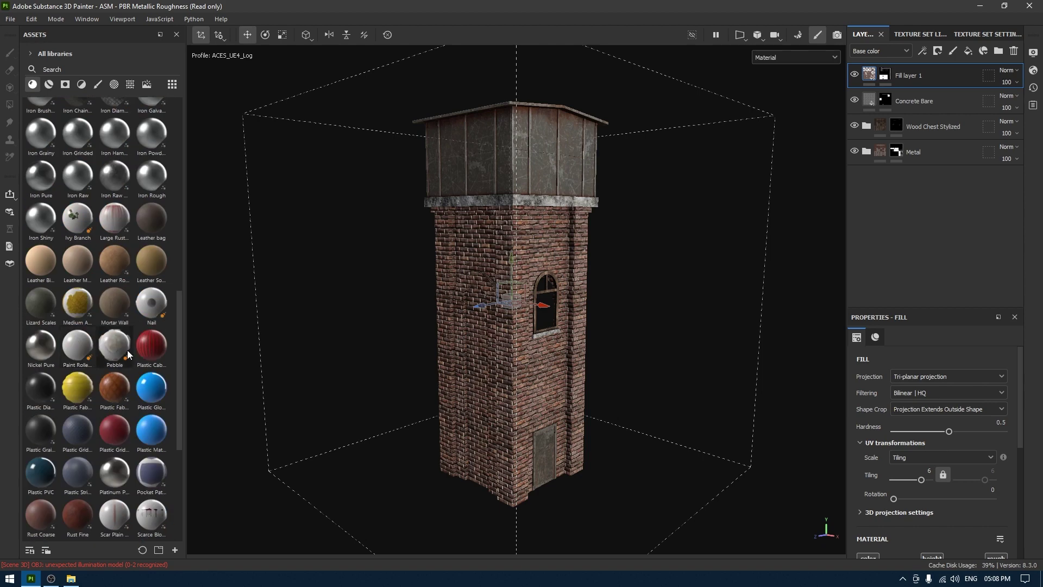
scroll(70, 459, "down", 6)
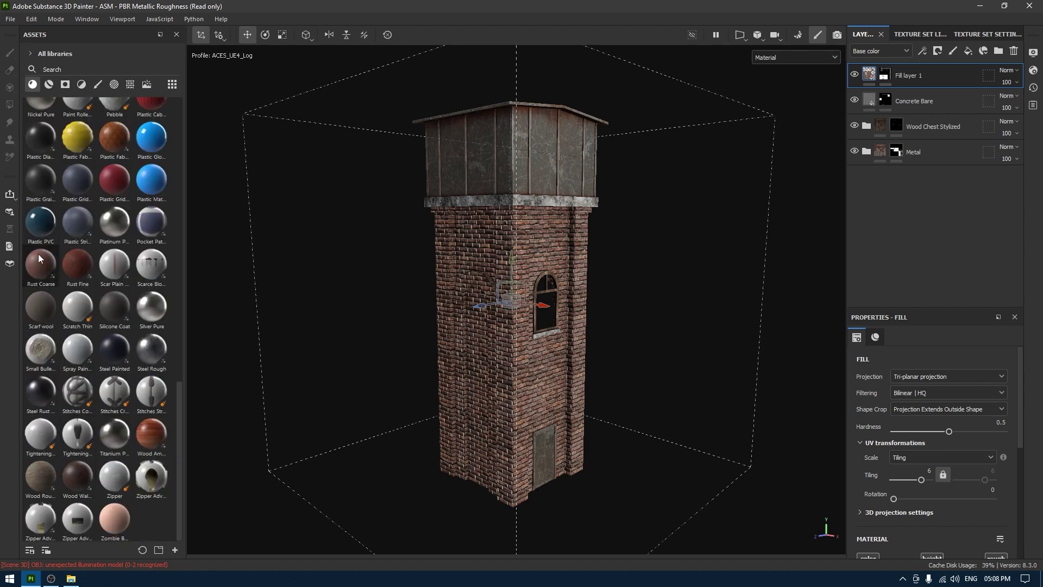
left_click_drag(38, 255, 905, 66)
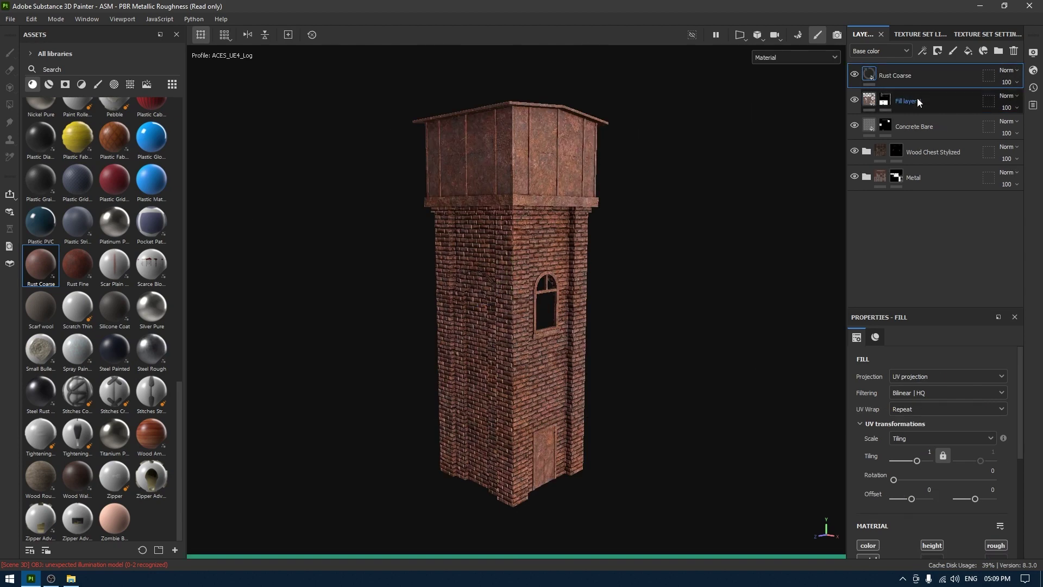
Give the Rust Coarse fill tri-planar projection with a tiling of 3
left_click(919, 379)
left_click(917, 415)
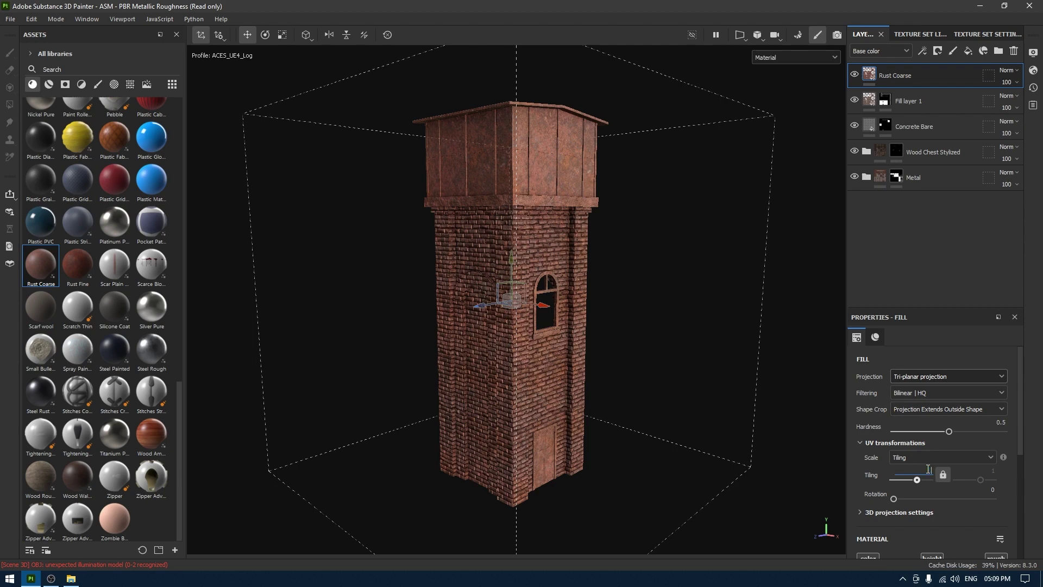
type("3")
key("Return")
scroll(928, 476, "down", 6)
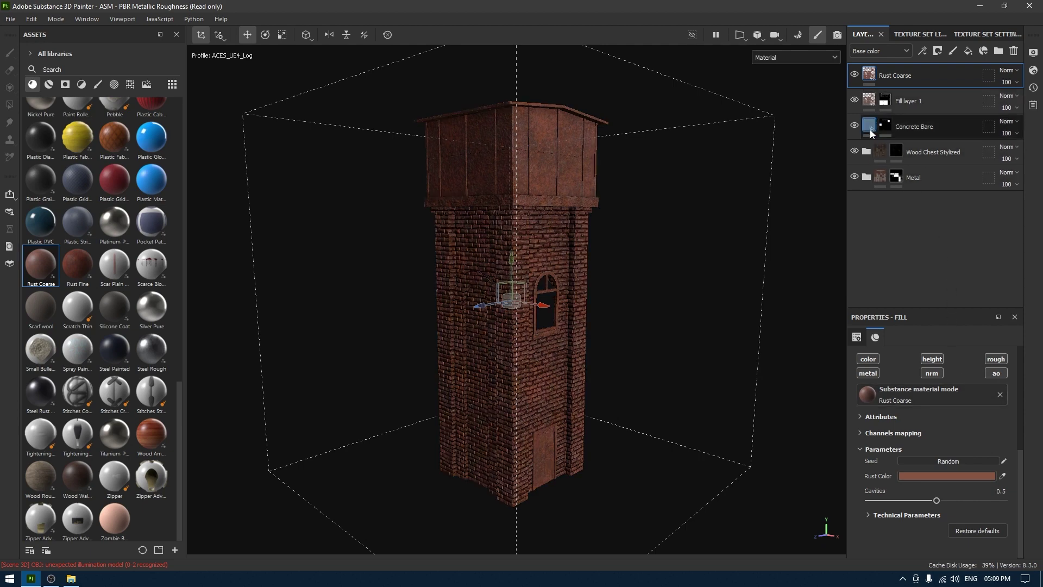
left_click(867, 178)
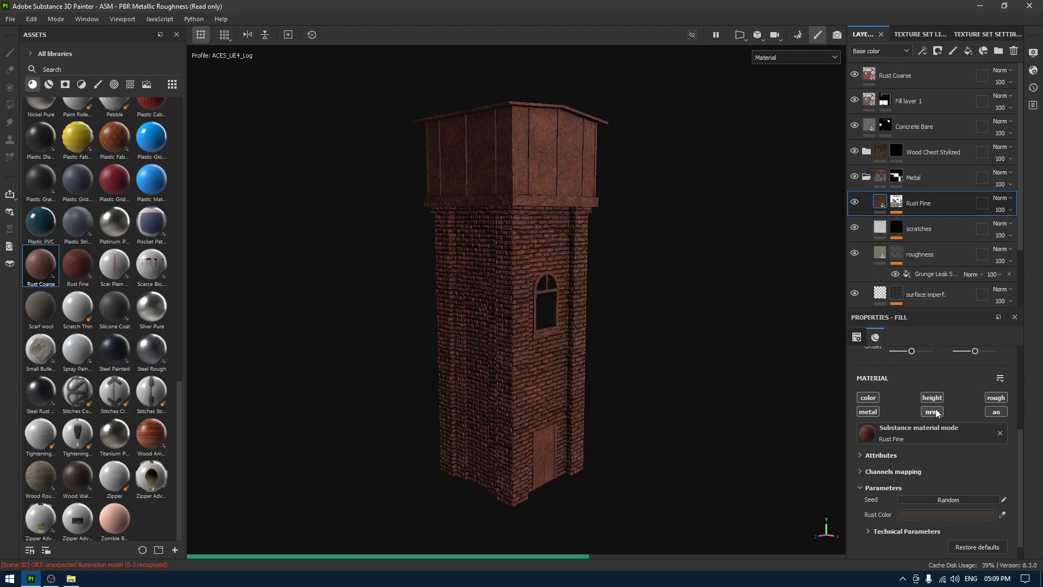
left_click(862, 177)
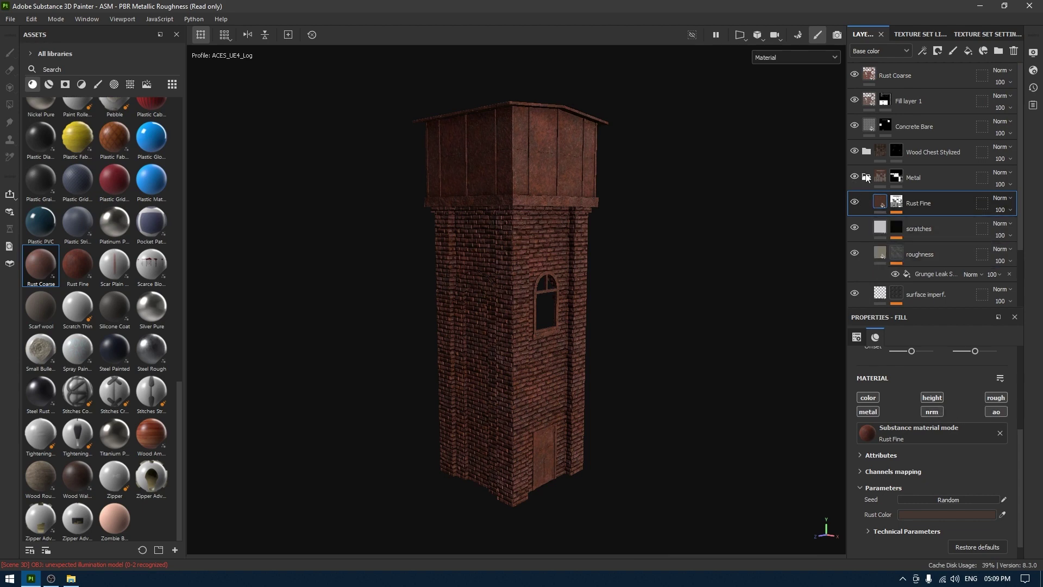
Add a black mask with a Dirt generator (level 0.75, contrast 0.5) to Rust Coarse
right_click(894, 73)
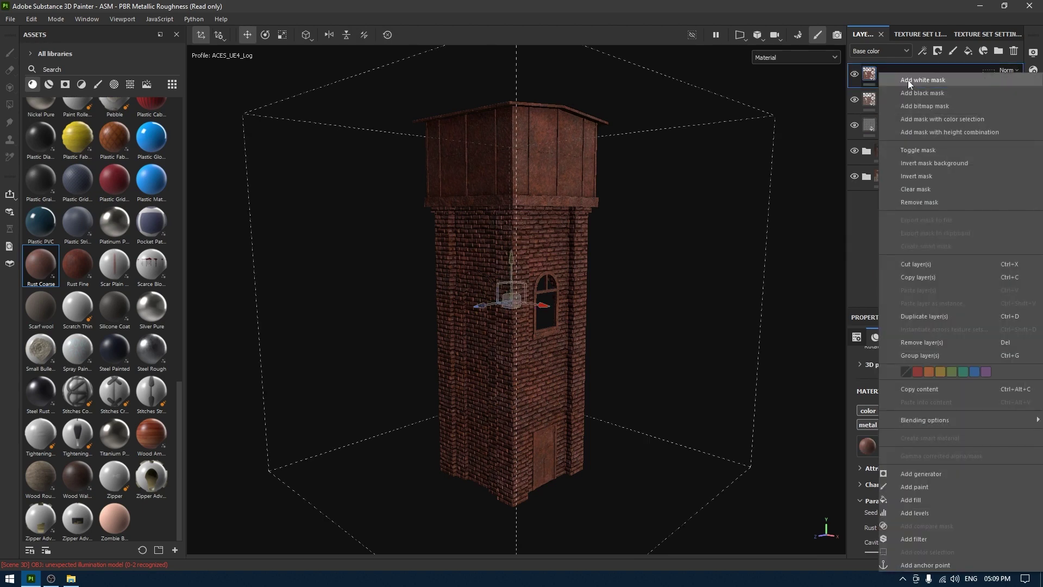
left_click(913, 89)
right_click(913, 76)
left_click(948, 471)
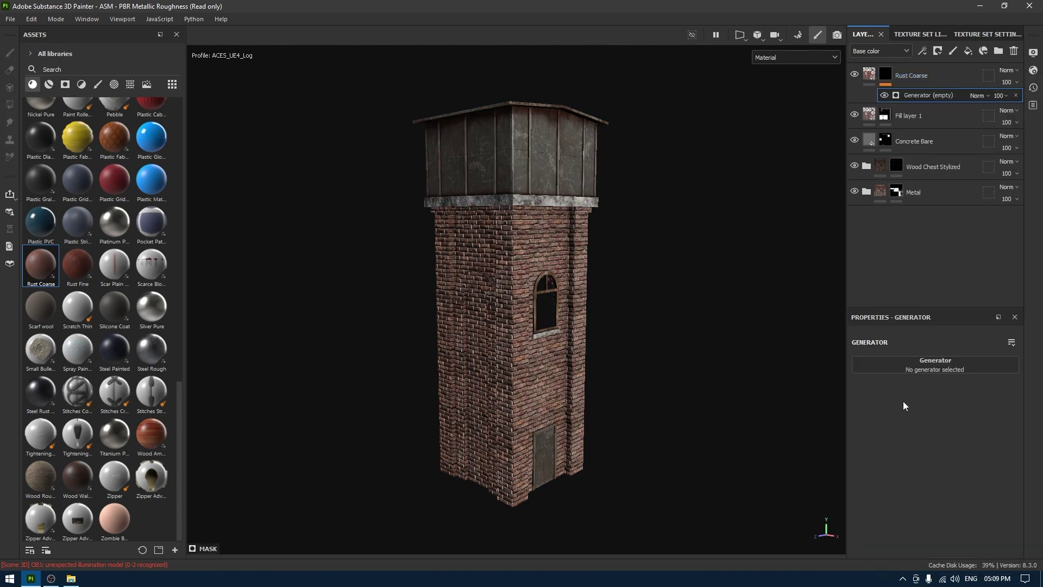
left_click(914, 363)
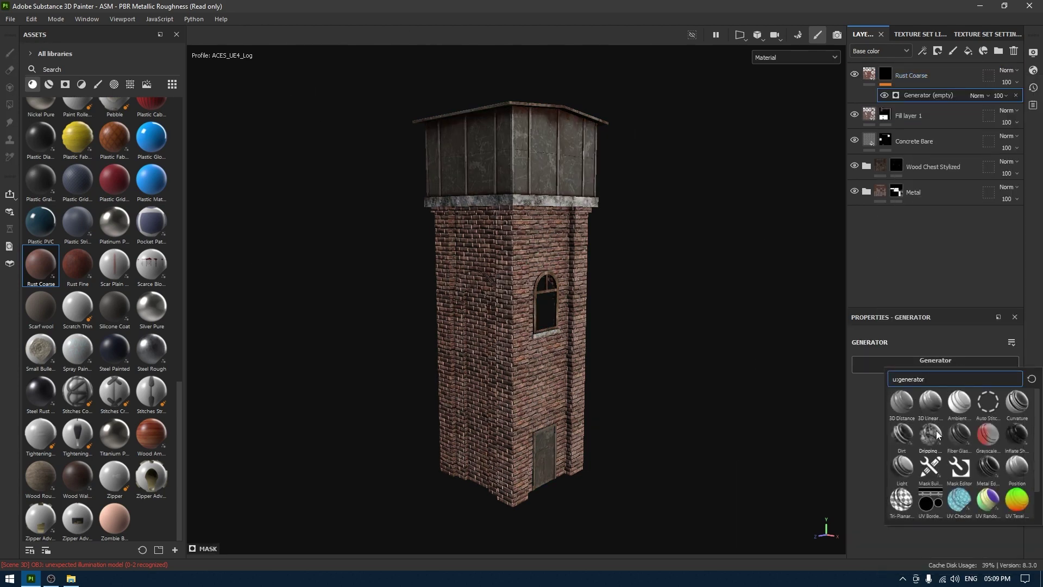
scroll(944, 478, "down", 1)
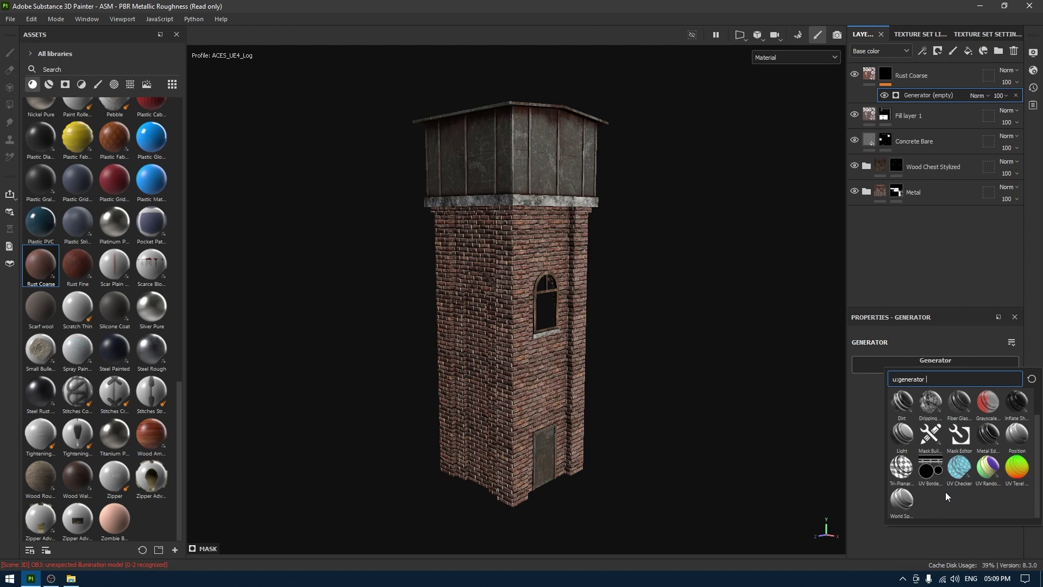
scroll(945, 491, "up", 1)
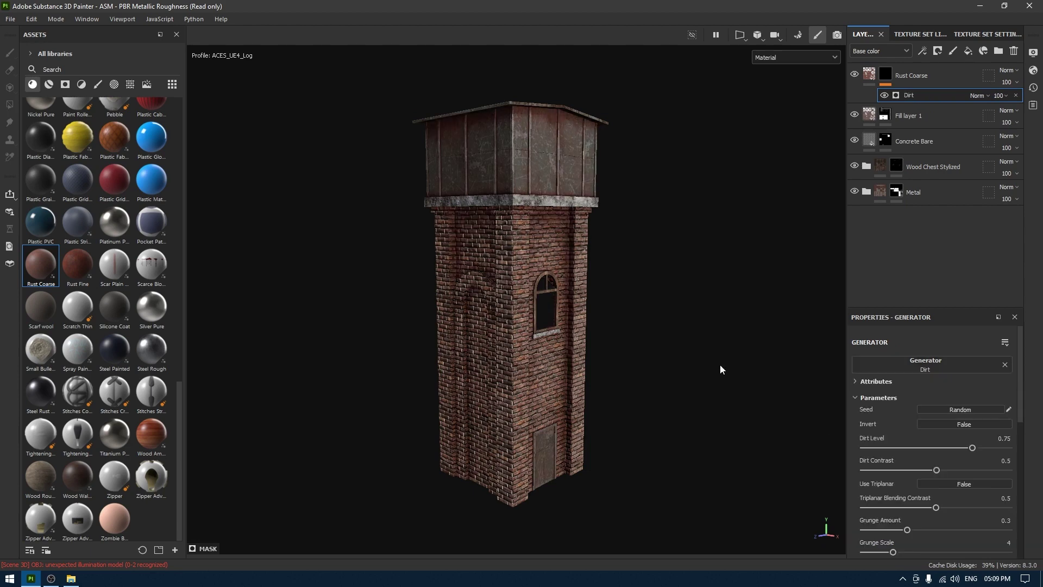
left_click_drag(626, 287, 564, 215, "alt")
right_click_drag(564, 215, 575, 245, "alt")
middle_click_drag(575, 246, 586, 326, "alt")
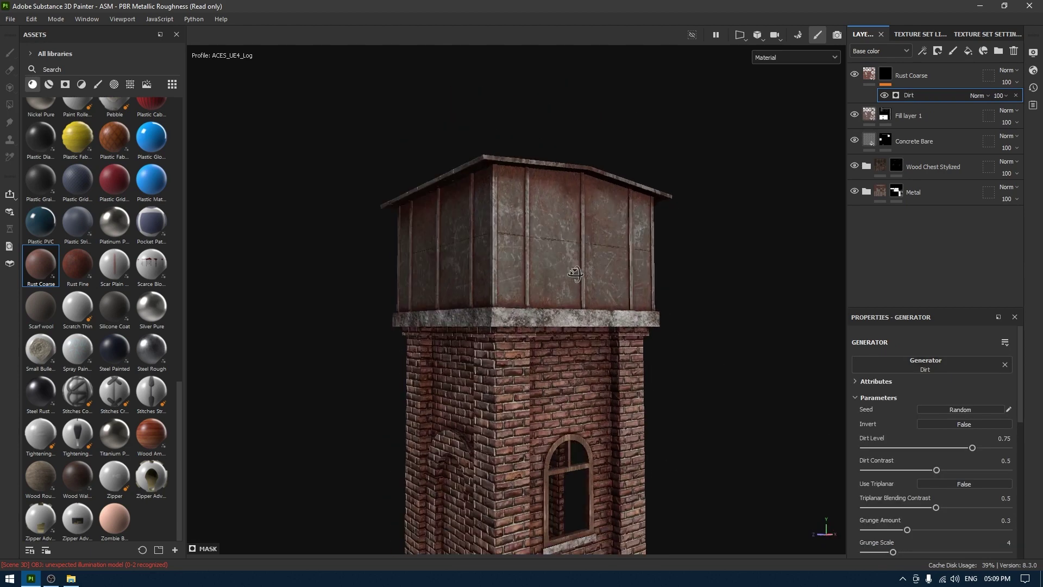
left_click_drag(584, 266, 609, 322, "alt")
left_click(869, 75)
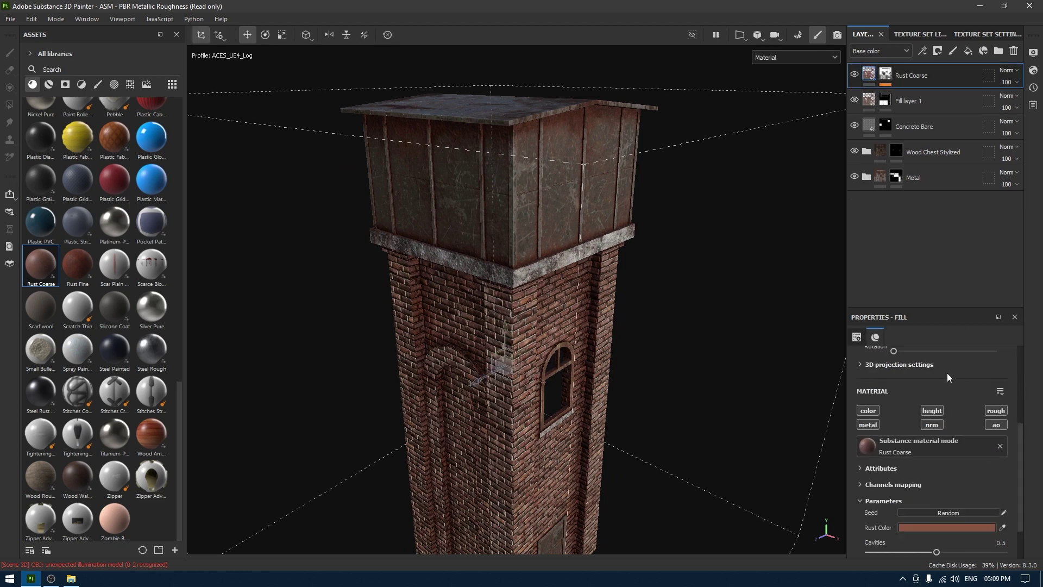
Tint the rust colour a pale cream, F2DFBD
left_click(926, 528)
left_click_drag(810, 302, 795, 330)
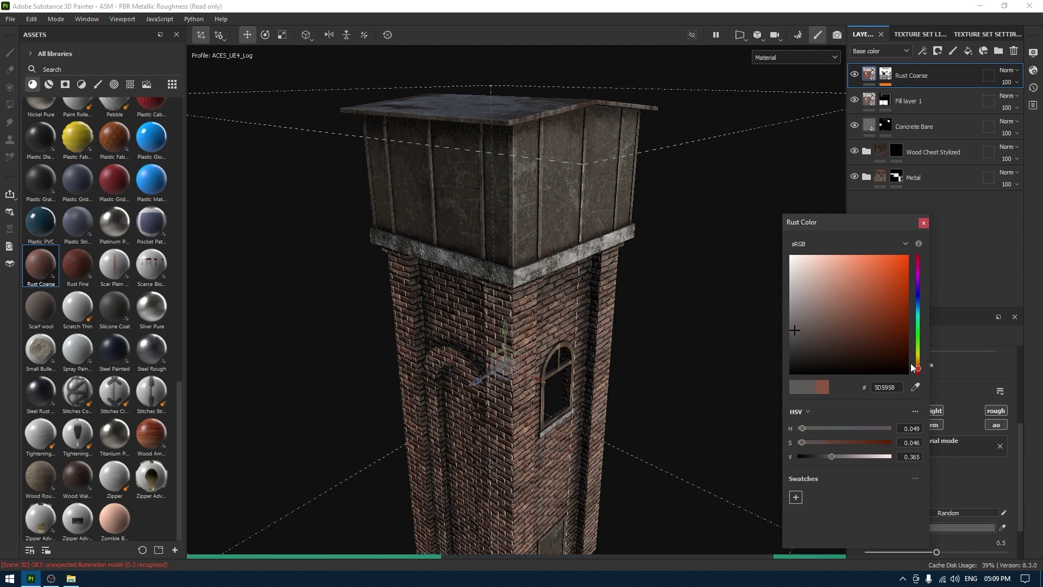
left_click_drag(919, 366, 918, 362)
left_click(815, 261)
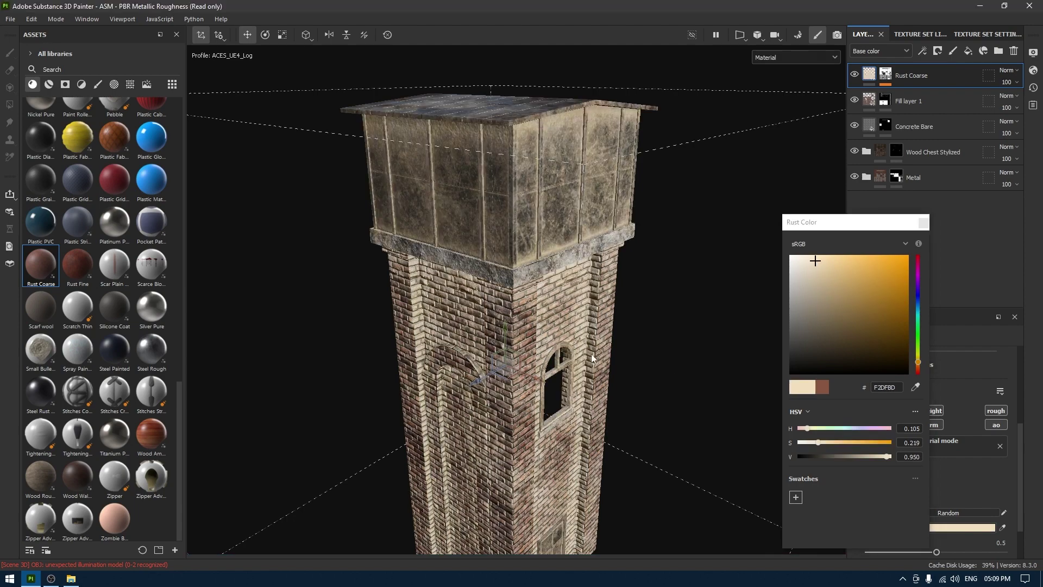
left_click_drag(722, 305, 687, 234, "alt")
left_click(923, 223)
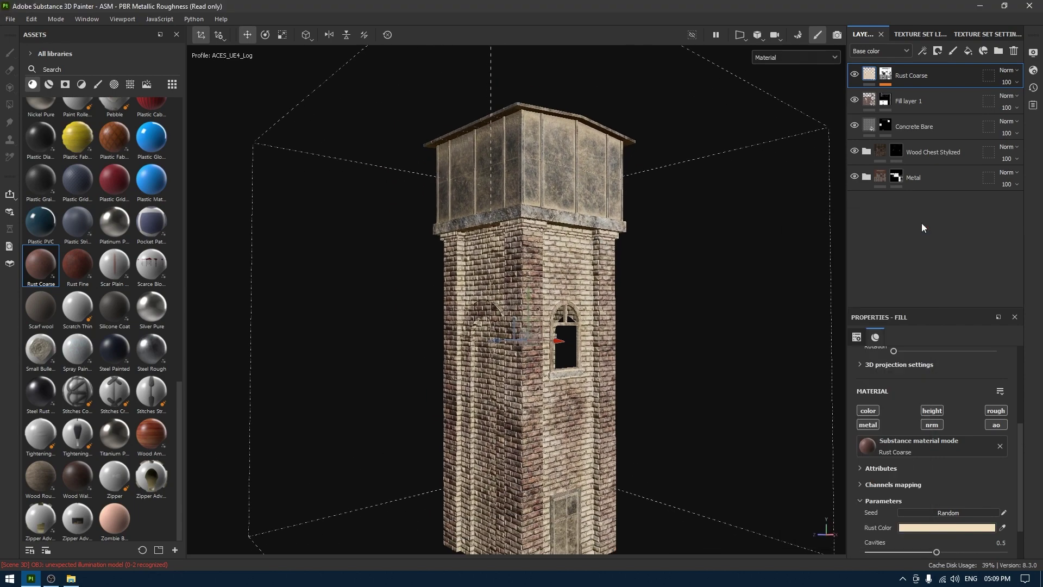
Lower the Dirt generator's opacity in the rust mask to 15
left_click(886, 73)
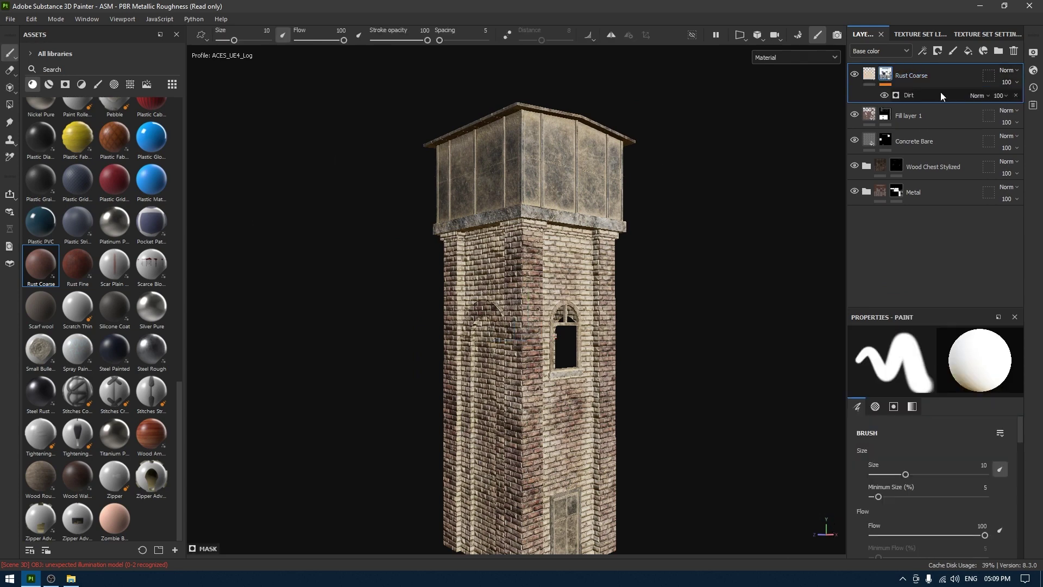
left_click(941, 94)
left_click(999, 96)
left_click(1003, 114)
left_click_drag(1002, 115, 1006, 116)
left_click_drag(575, 163, 552, 196, "alt")
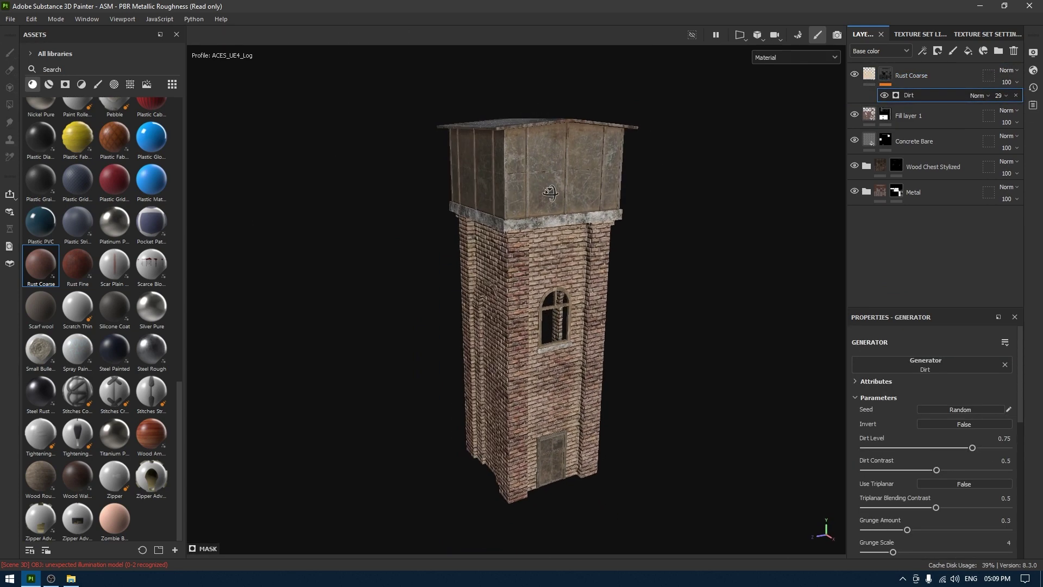
scroll(725, 227, "up", 4)
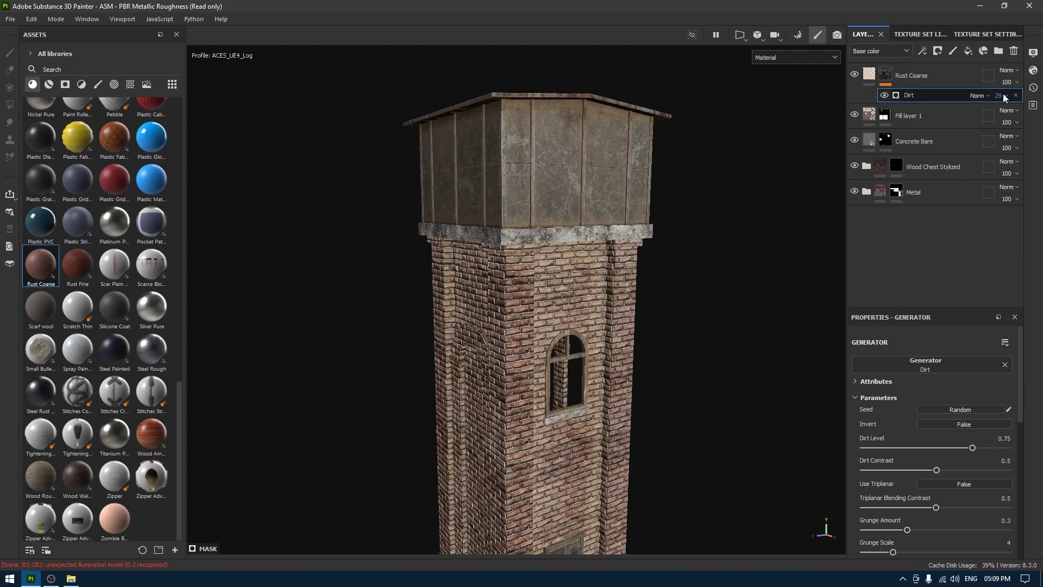
left_click_drag(1005, 115, 1000, 116)
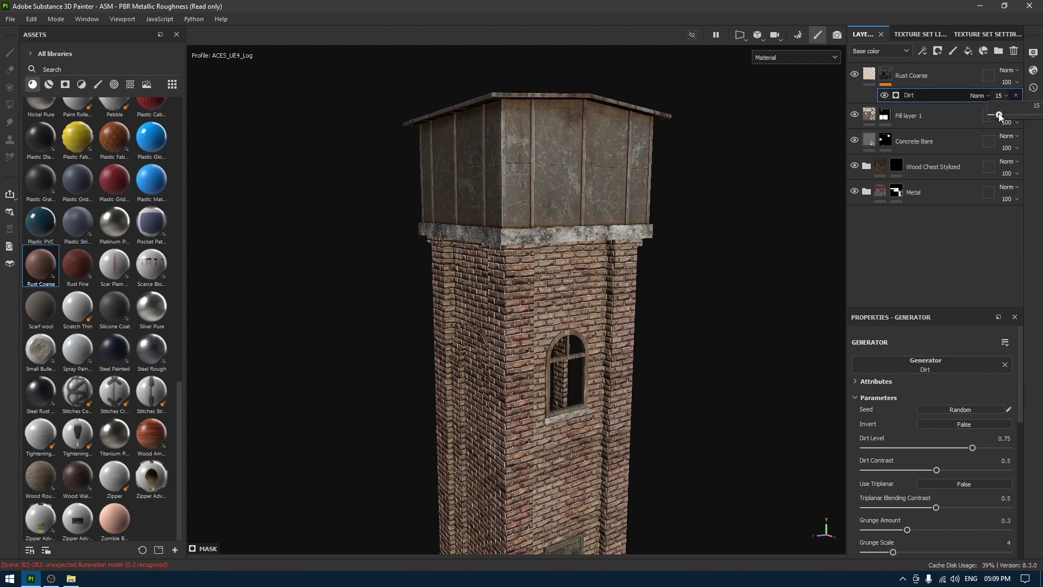
Darken the rust colour to a greyish beige, A59985
left_click(918, 76)
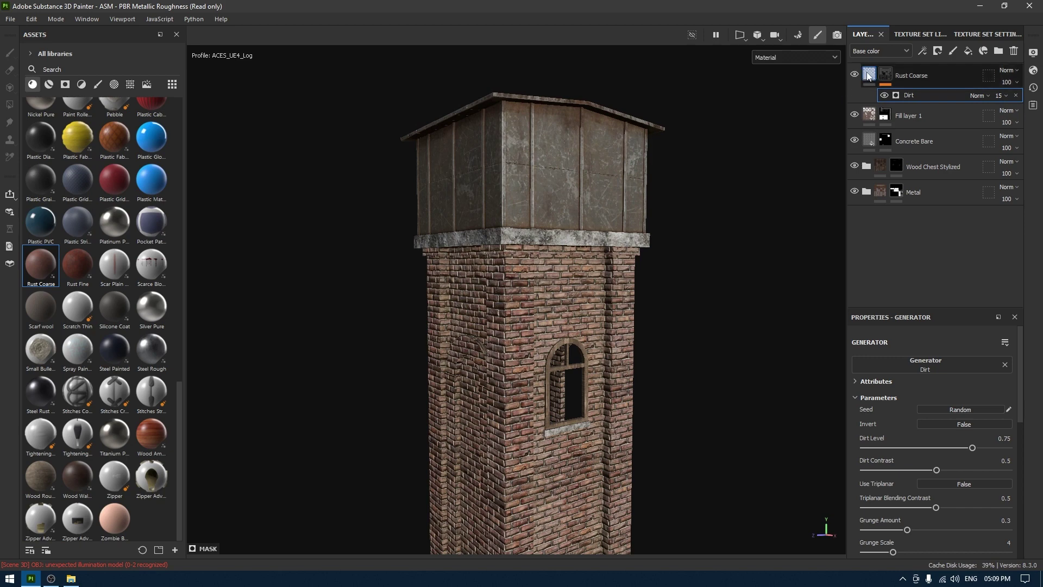
left_click(940, 528)
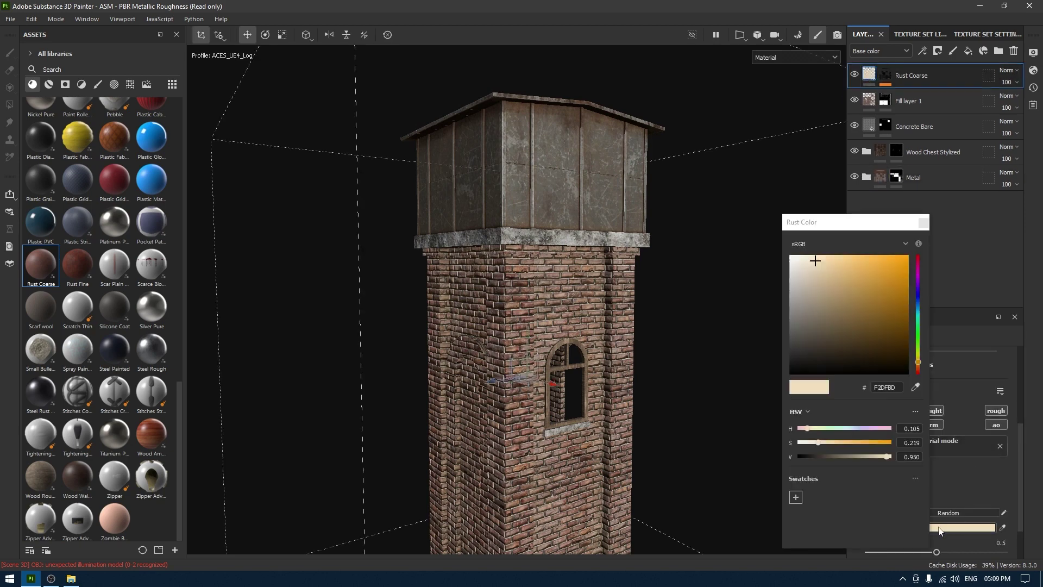
left_click(807, 280)
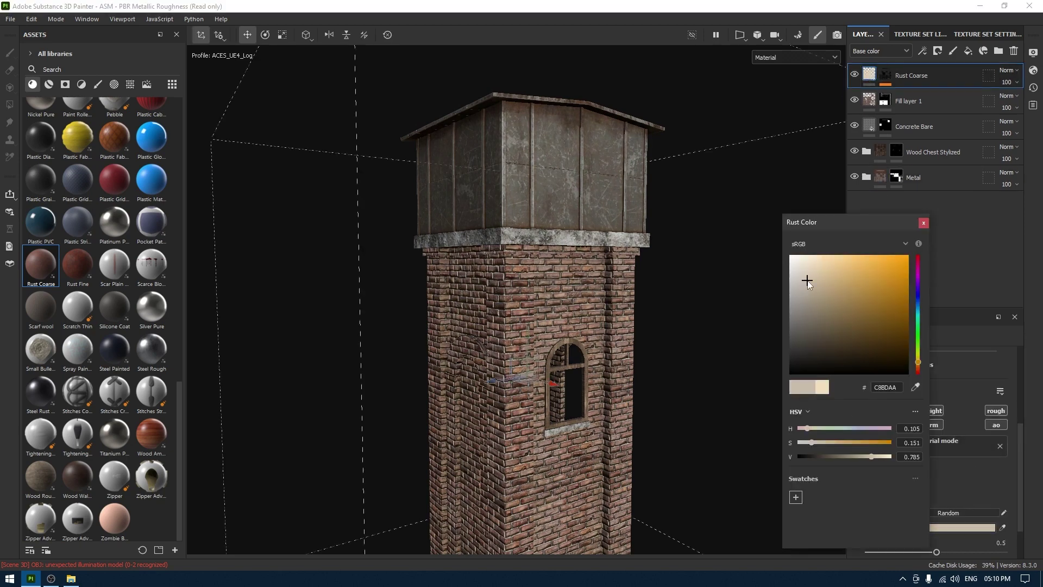
left_click(813, 297)
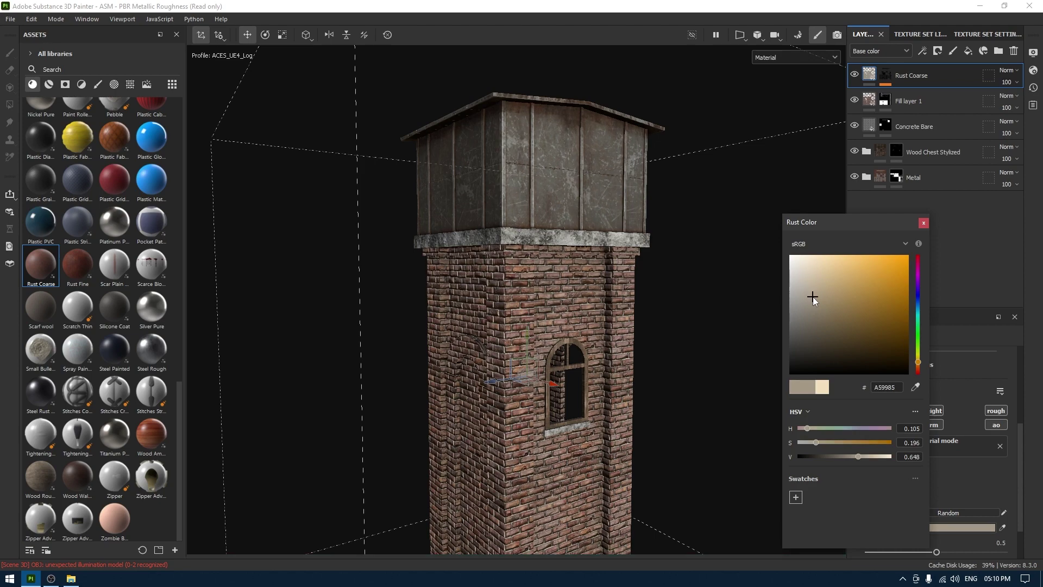
left_click(937, 244)
left_click(923, 223)
scroll(552, 190, "down", 3)
left_click_drag(552, 190, 682, 366, "alt")
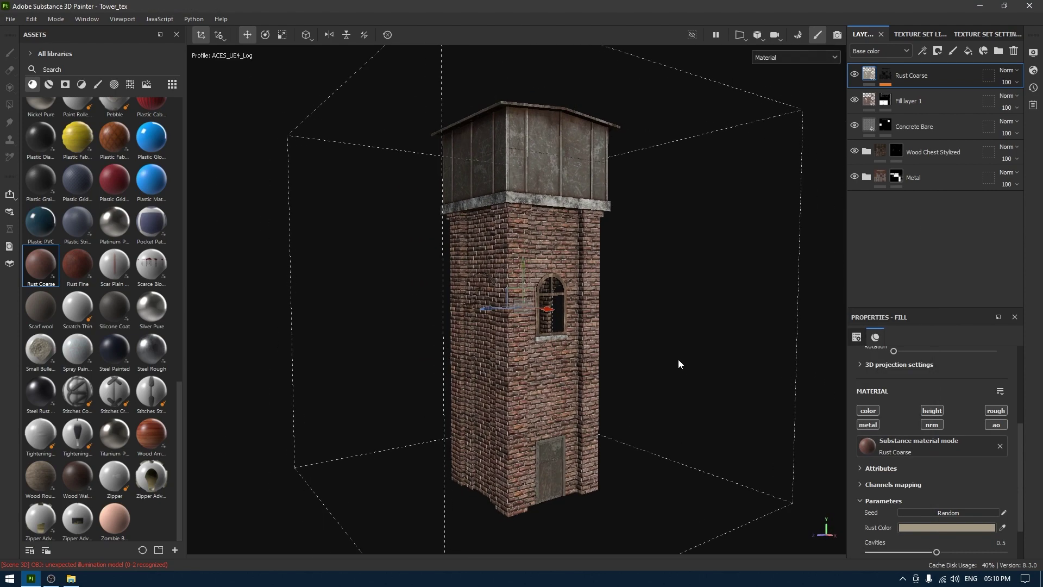
mouse_move(678, 360)
right_mouse_down("alt")
mouse_move(673, 326)
mouse_move(679, 353)
right_mouse_up("alt")
left_click(838, 34)
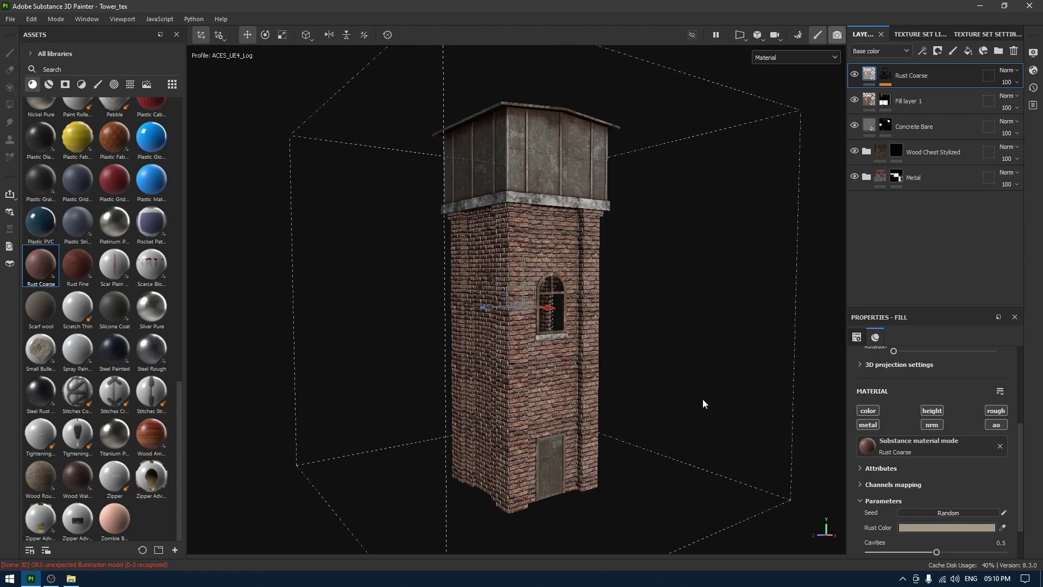